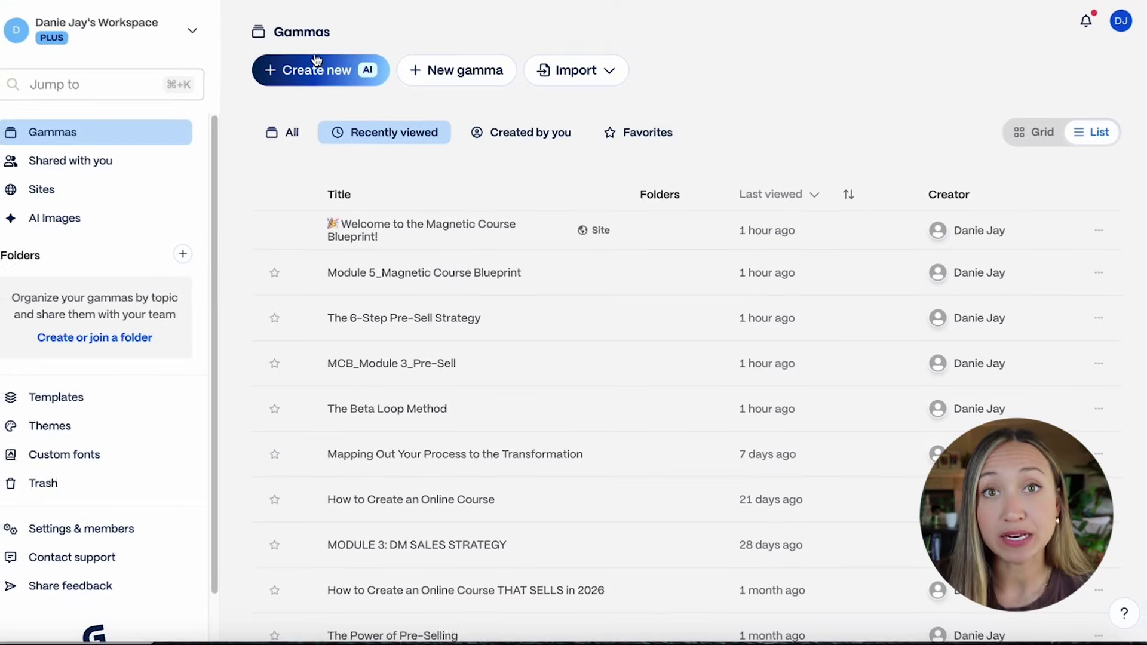
Step: Start a new AI creation in Gamma based on pasted-in text
left_click(353, 71)
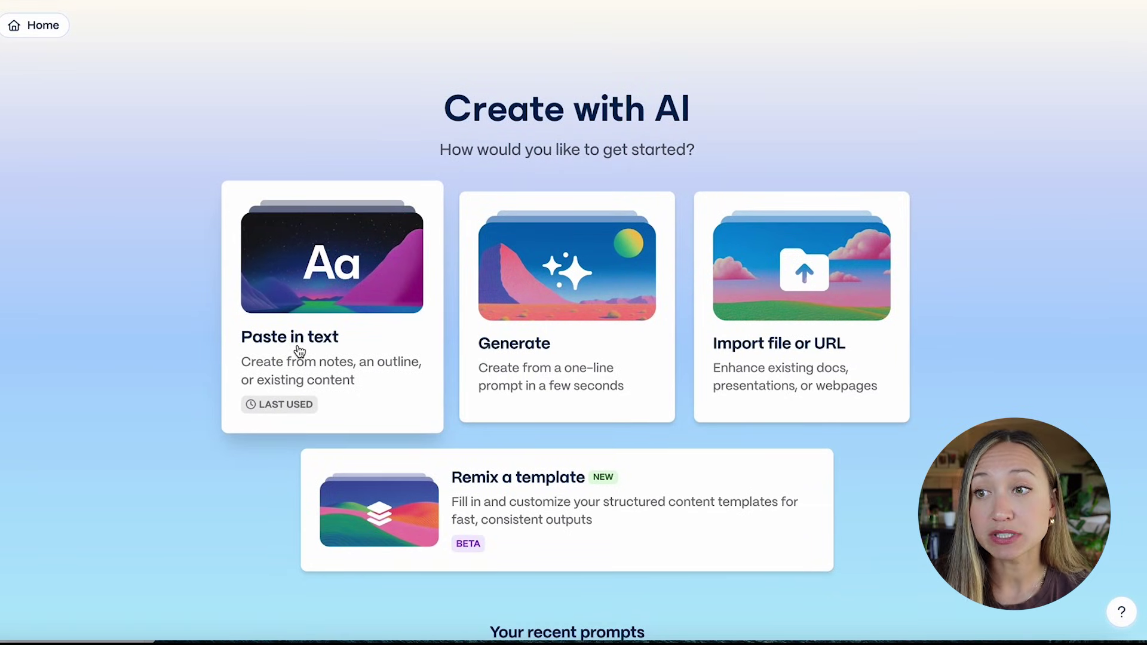
left_click(377, 340)
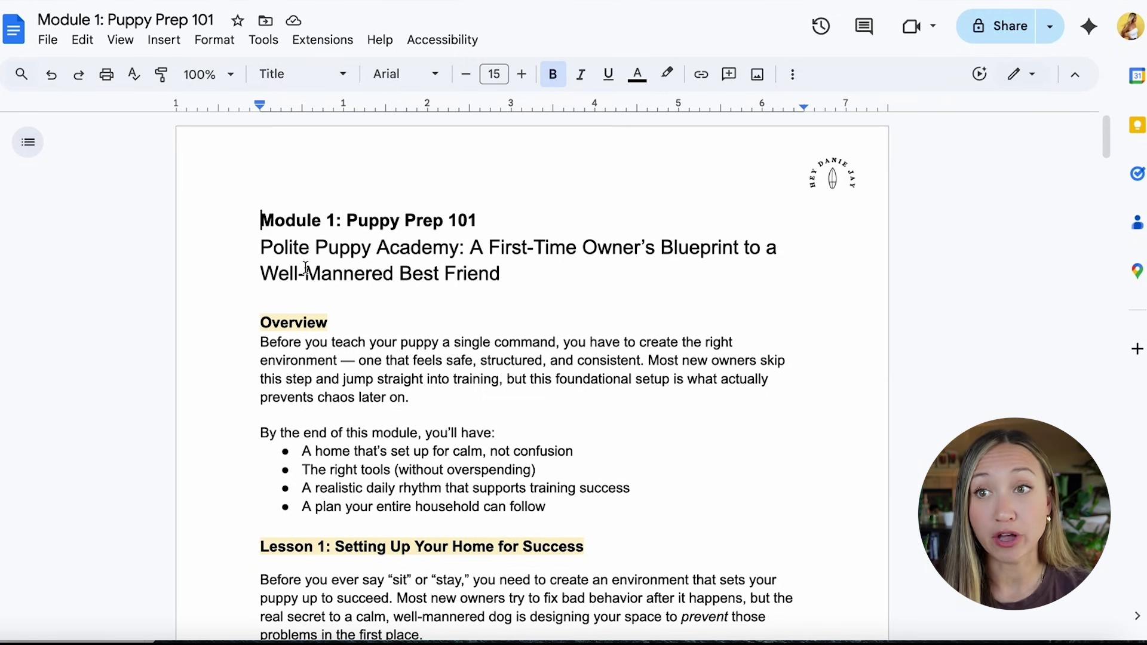
Step: Switch to Google Docs and look through the Module 1: Puppy Prep 101 document from the title to the recap
scroll(267, 176, "down", 1)
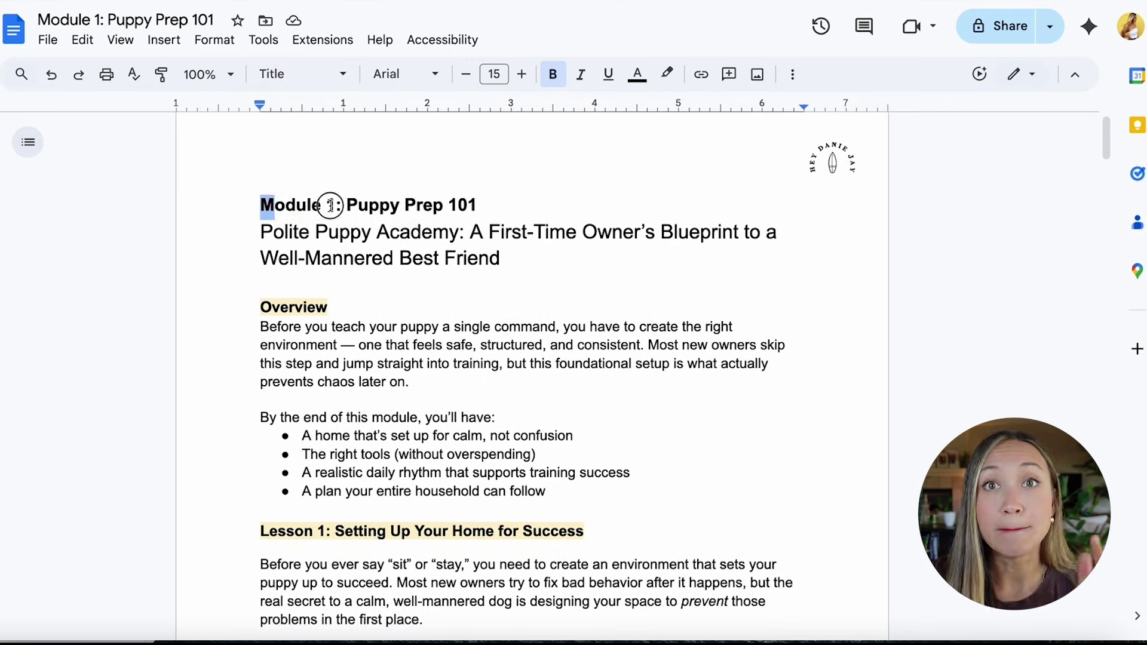
left_click_drag(330, 205, 539, 229)
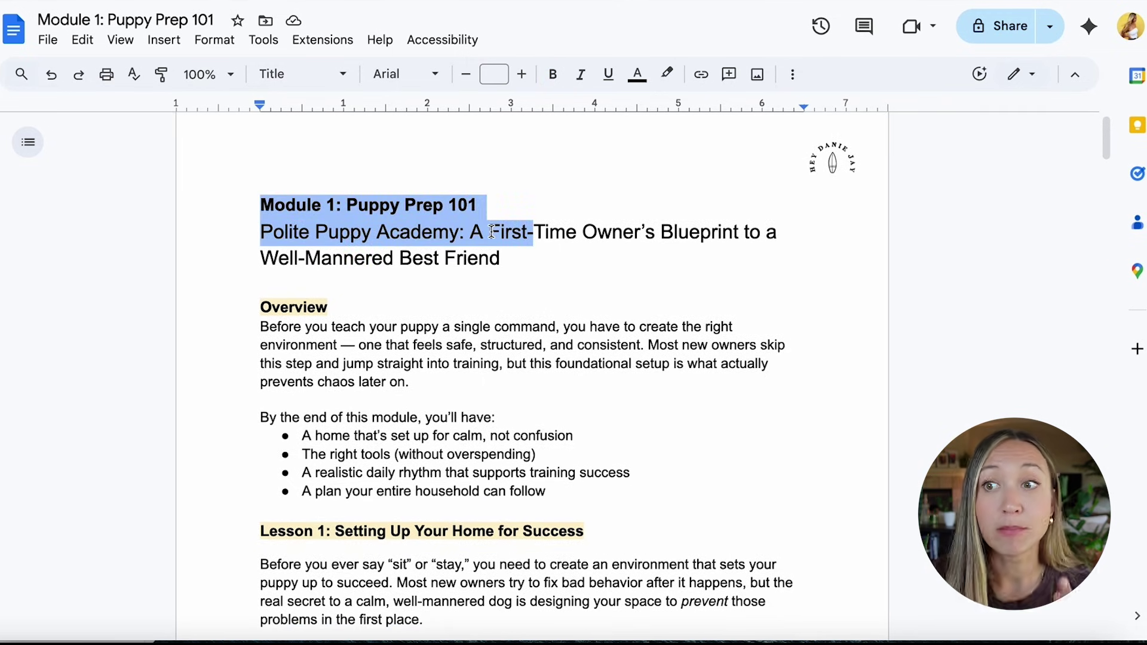
scroll(491, 232, "down", 15)
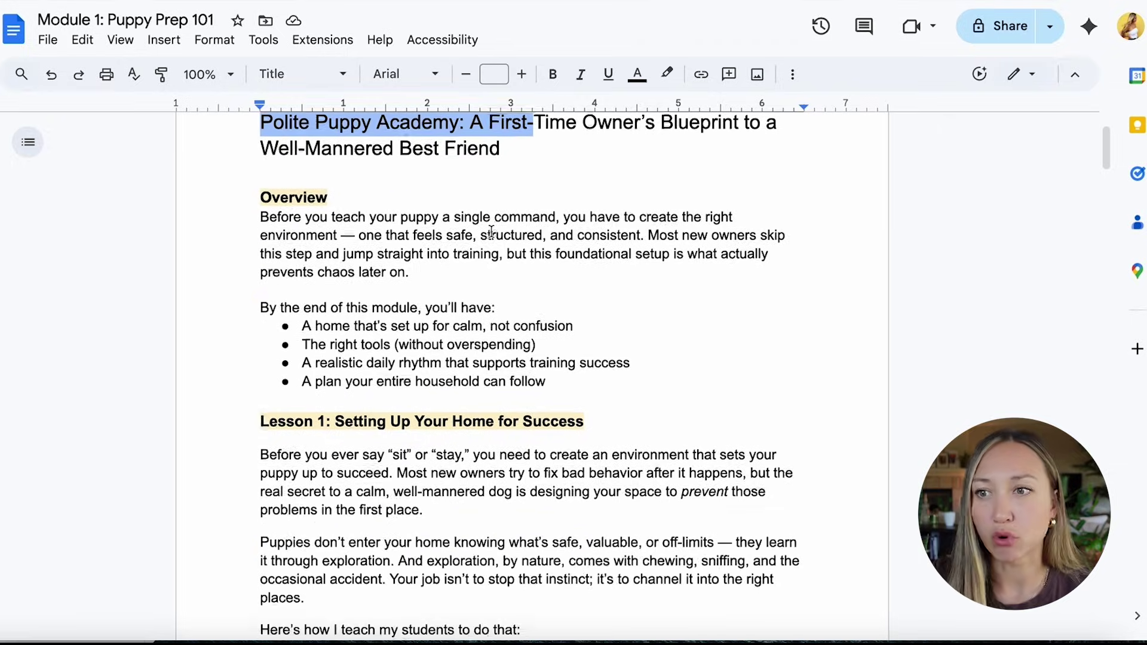
scroll(491, 232, "down", 20)
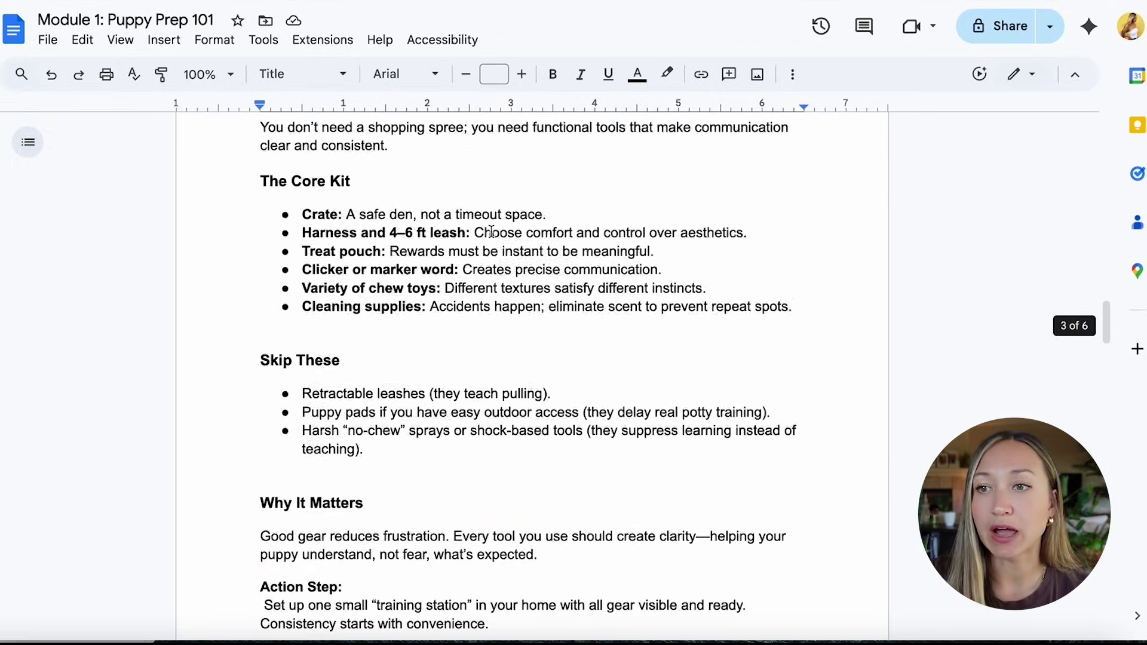
scroll(491, 231, "down", 20)
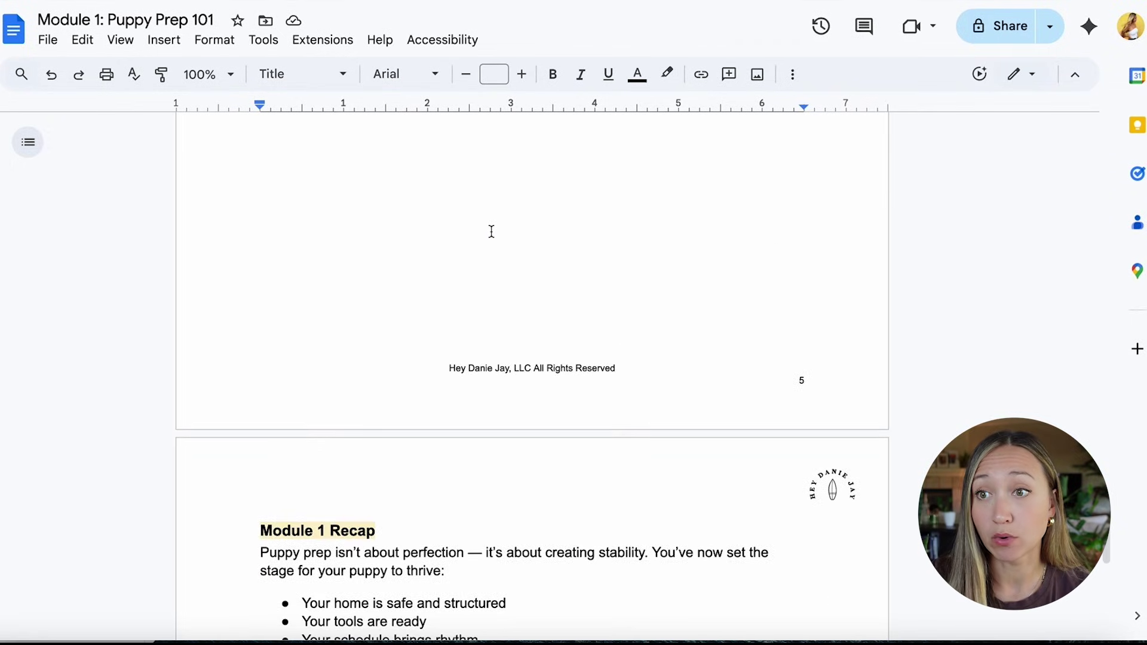
scroll(492, 234, "up", 3)
scroll(492, 233, "up", 20)
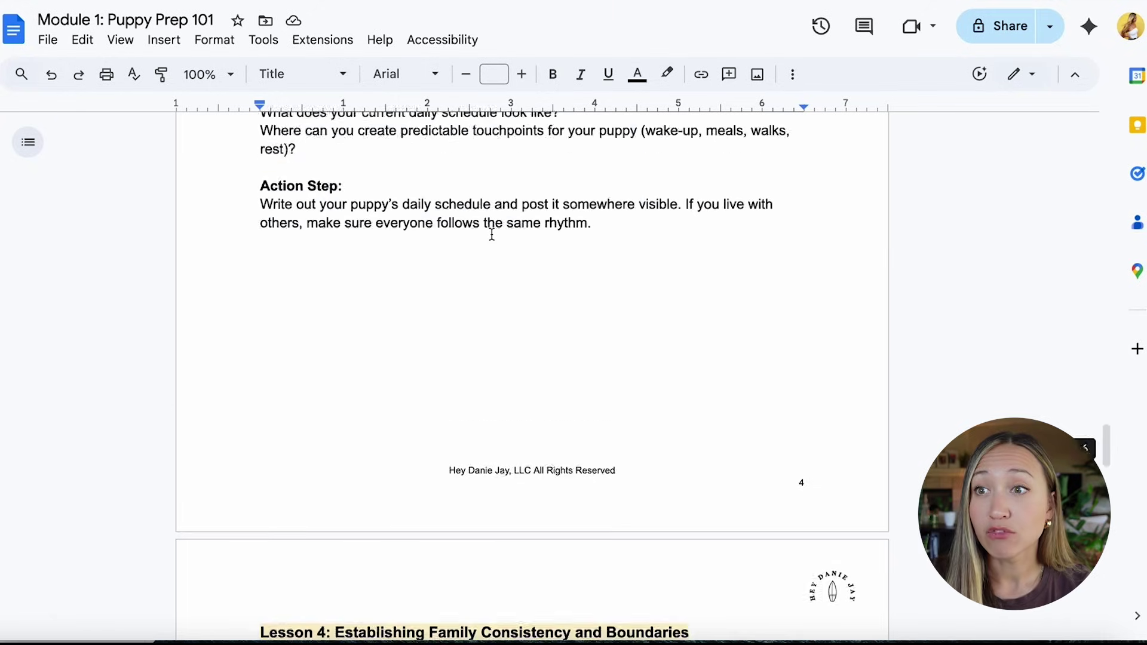
scroll(491, 234, "up", 15)
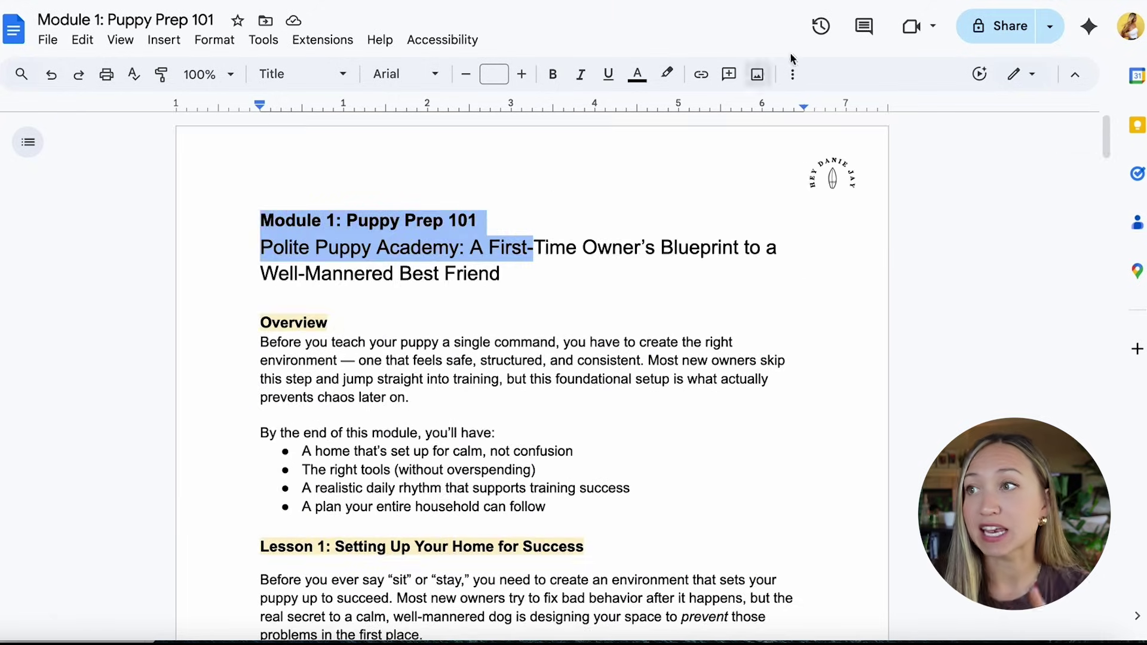
Step: Set the document's general access to Anyone with the link and copy its sharing link
left_click(1001, 33)
left_click(443, 392)
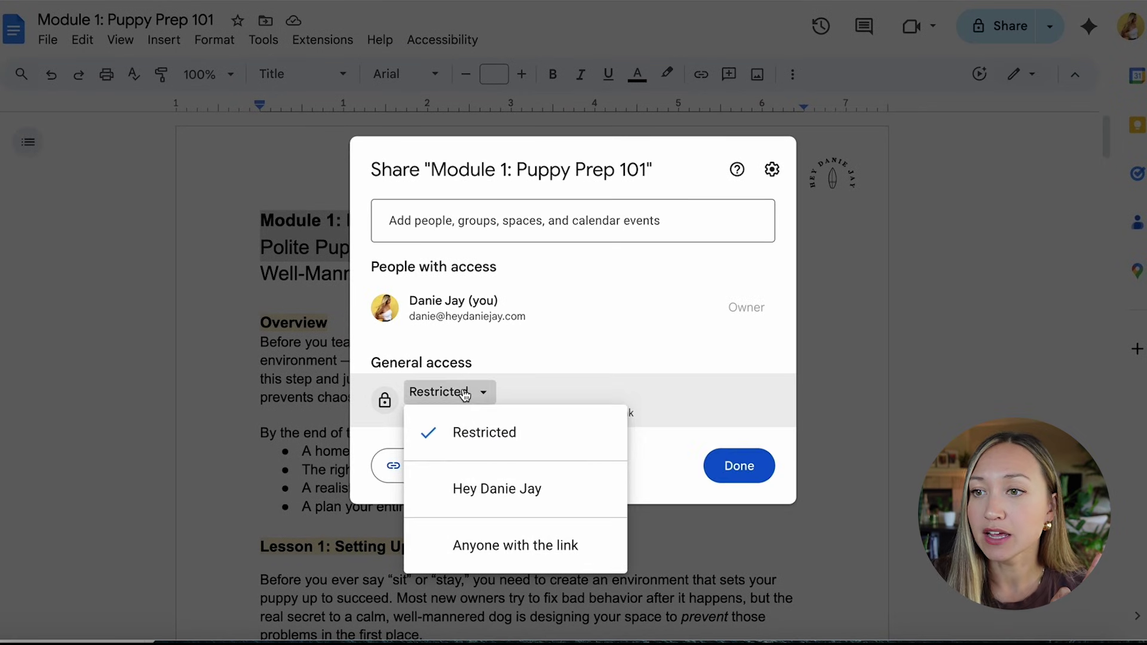
left_click(502, 538)
left_click(435, 467)
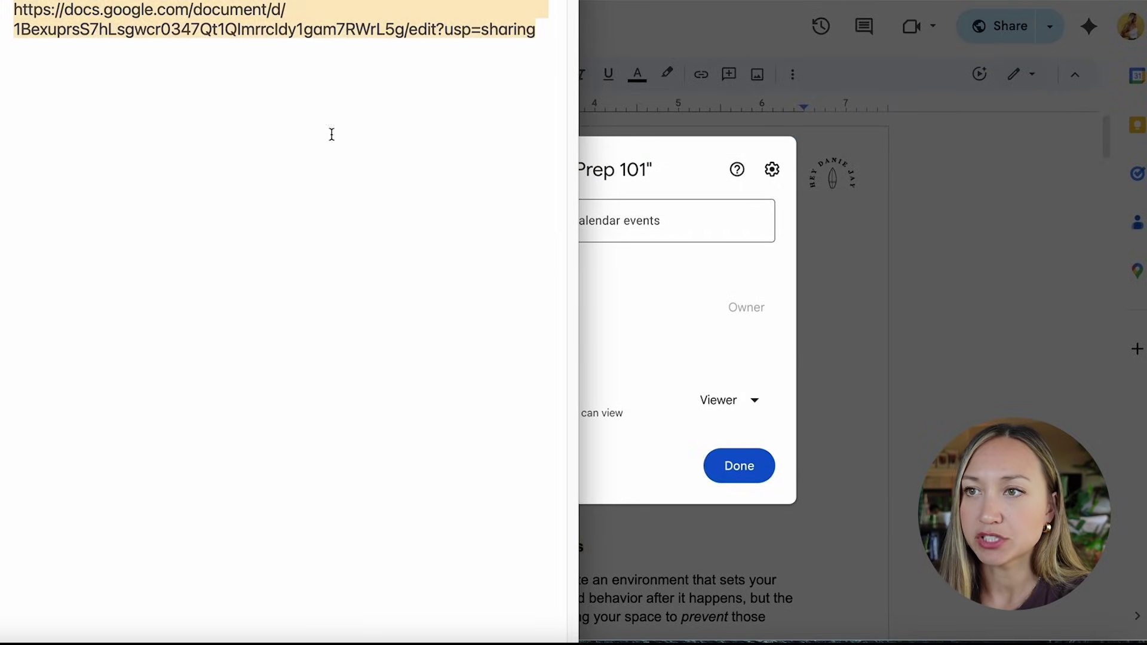
Step: In the note with the pasted sharing link, replace the ending edit?usp=sharing with copy and open the resulting link
left_click_drag(547, 28, 408, 26)
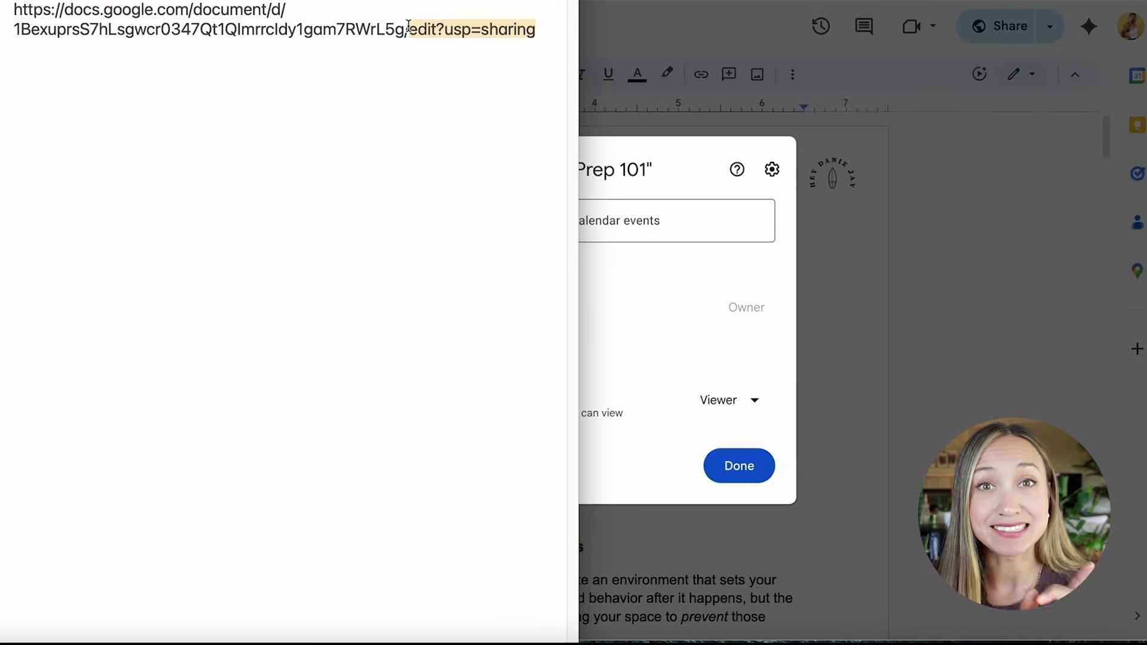
type("cop")
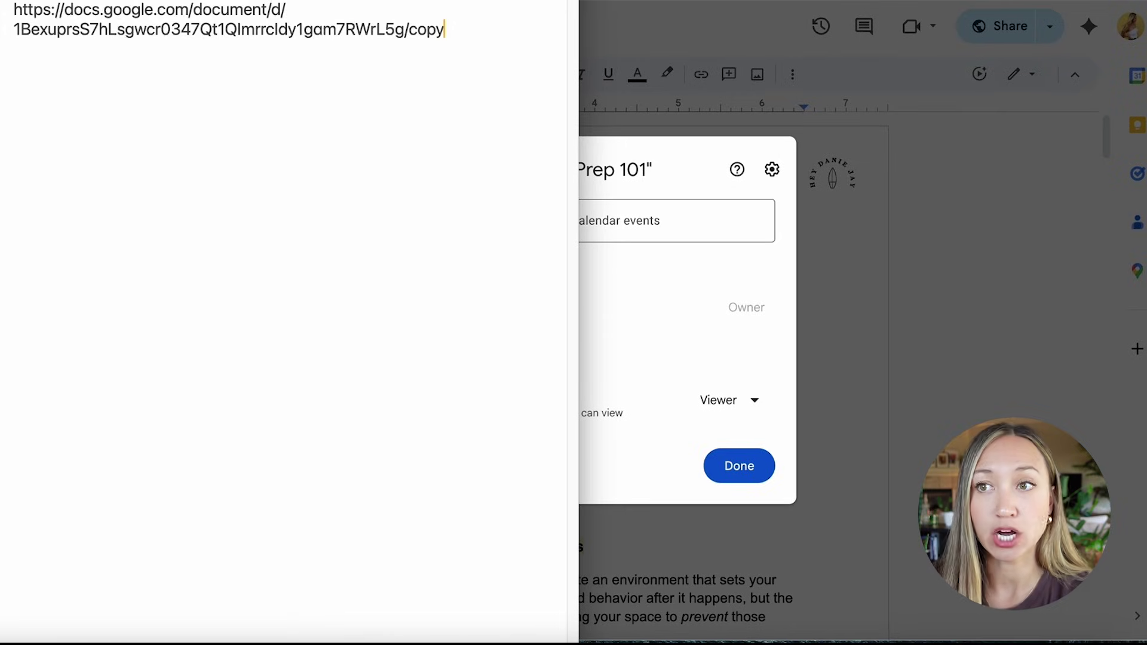
type("y")
key("Return")
left_click(304, 35)
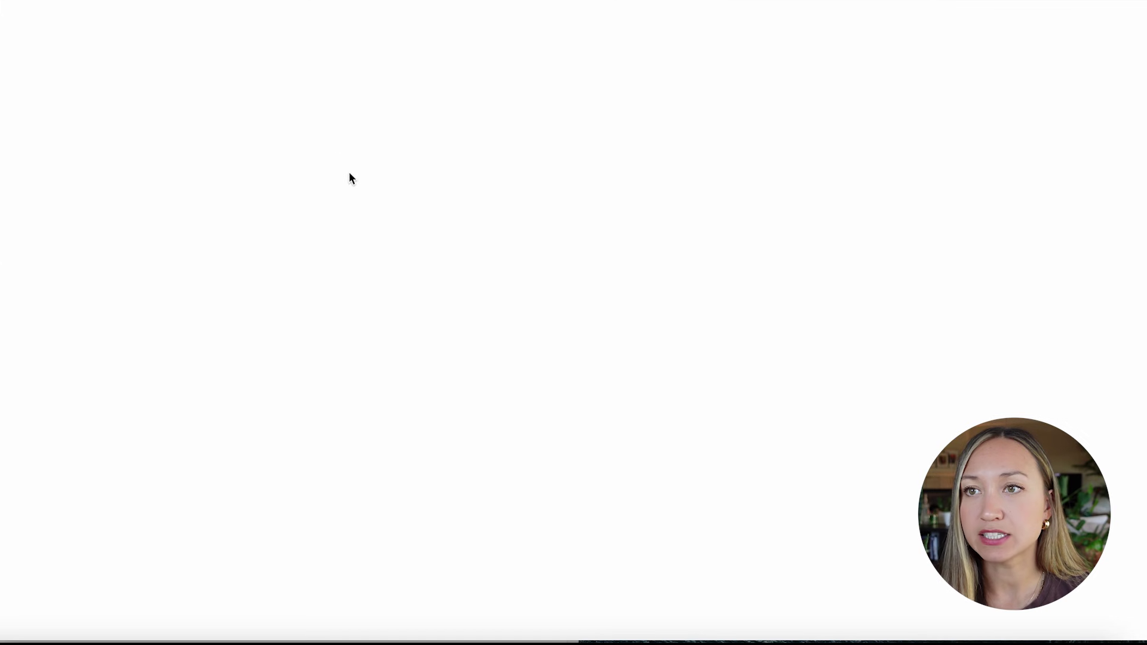
left_click(1135, 33)
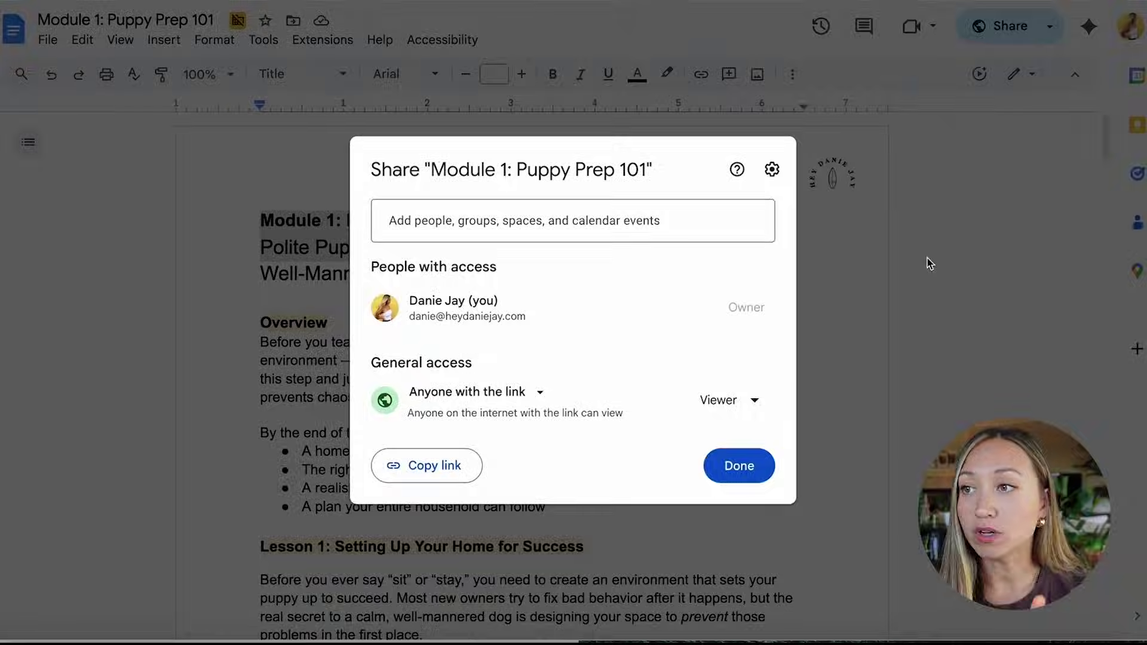
Step: Close the sharing settings, copy the document's entire text, and paste it into Gamma as the presentation content
key("Escape")
left_click(386, 364)
key("ctrl+a")
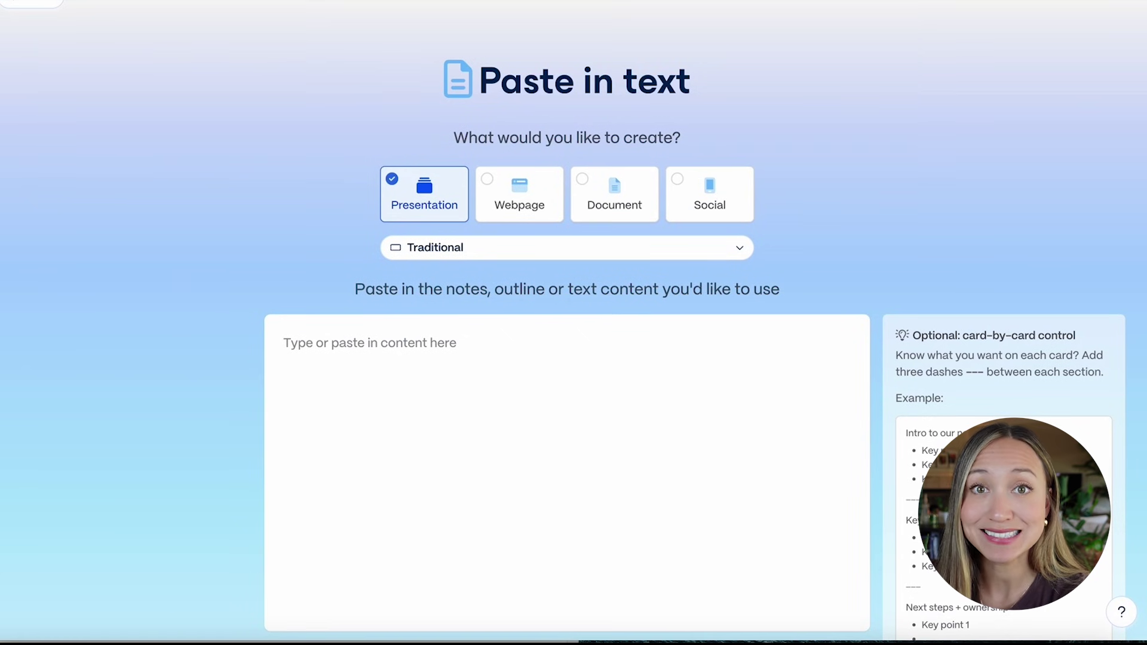
key("ctrl+v")
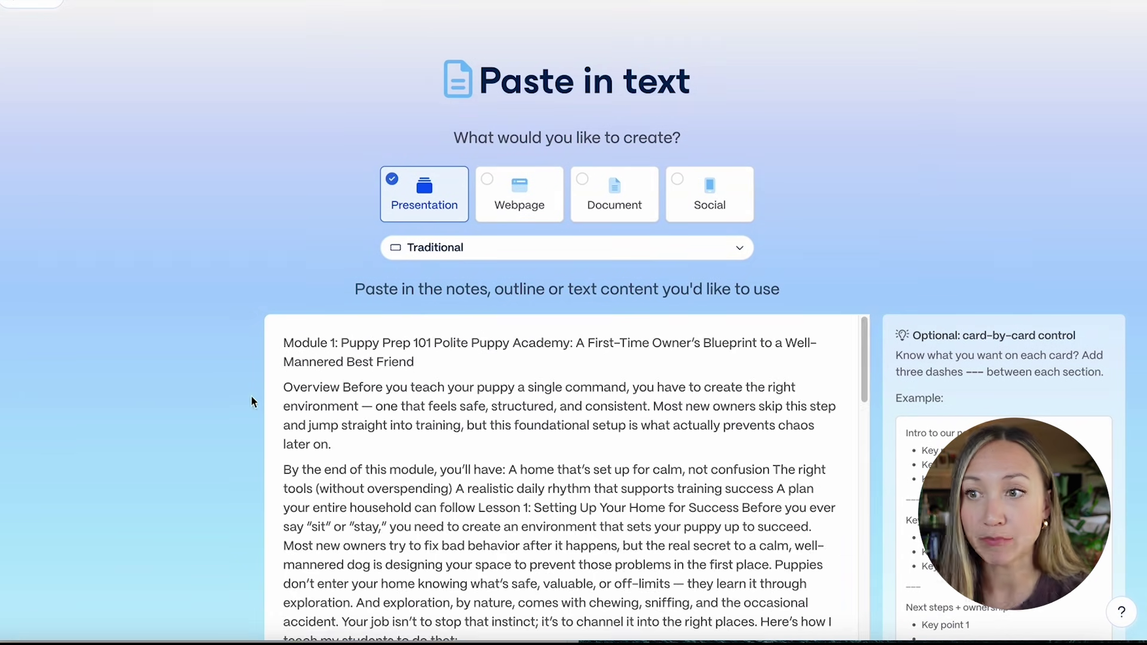
Step: Choose to summarize the pasted text as a long document and continue to the prompt editor
scroll(251, 395, "down", 5)
scroll(251, 395, "up", 3)
scroll(424, 328, "down", 15)
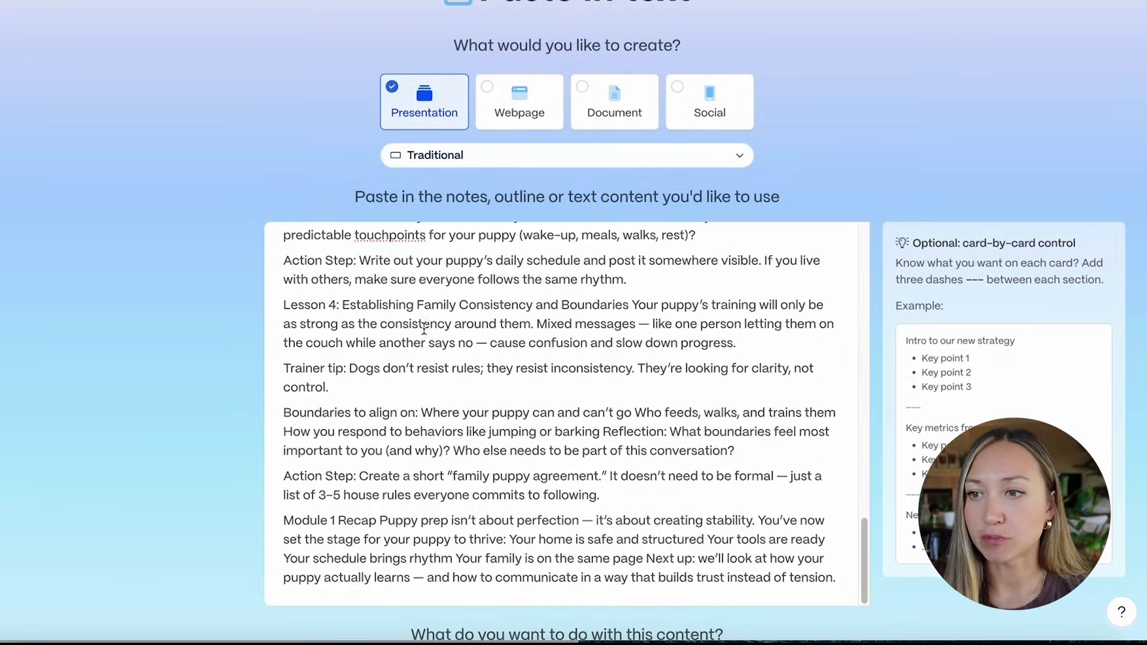
scroll(274, 392, "down", 5)
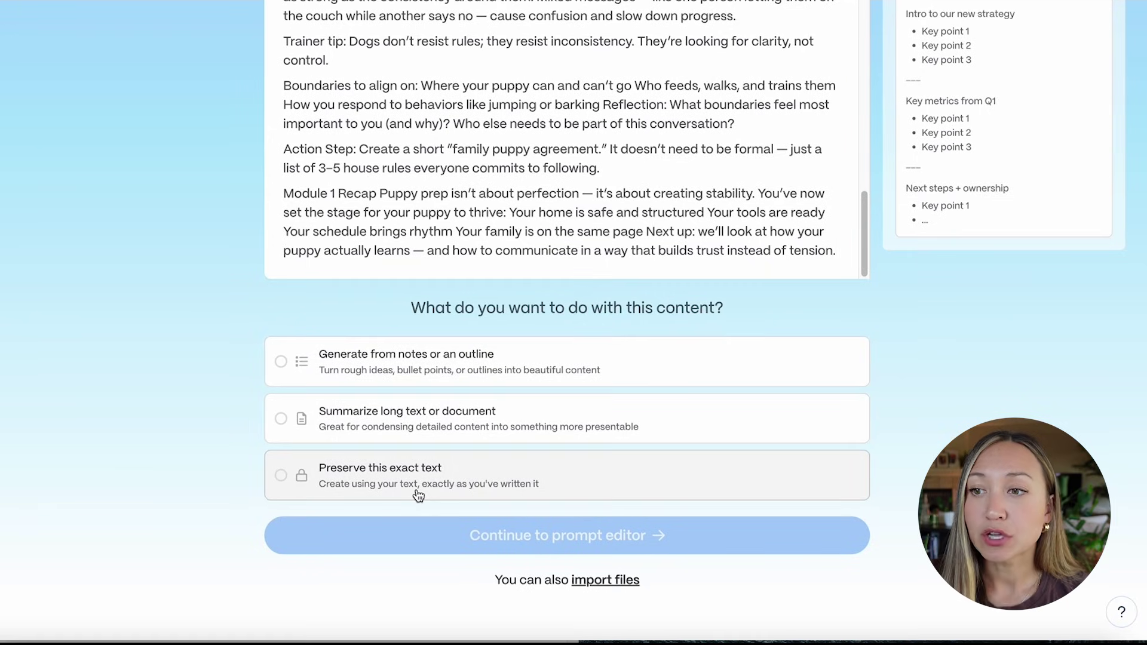
left_click(465, 432)
left_click(547, 544)
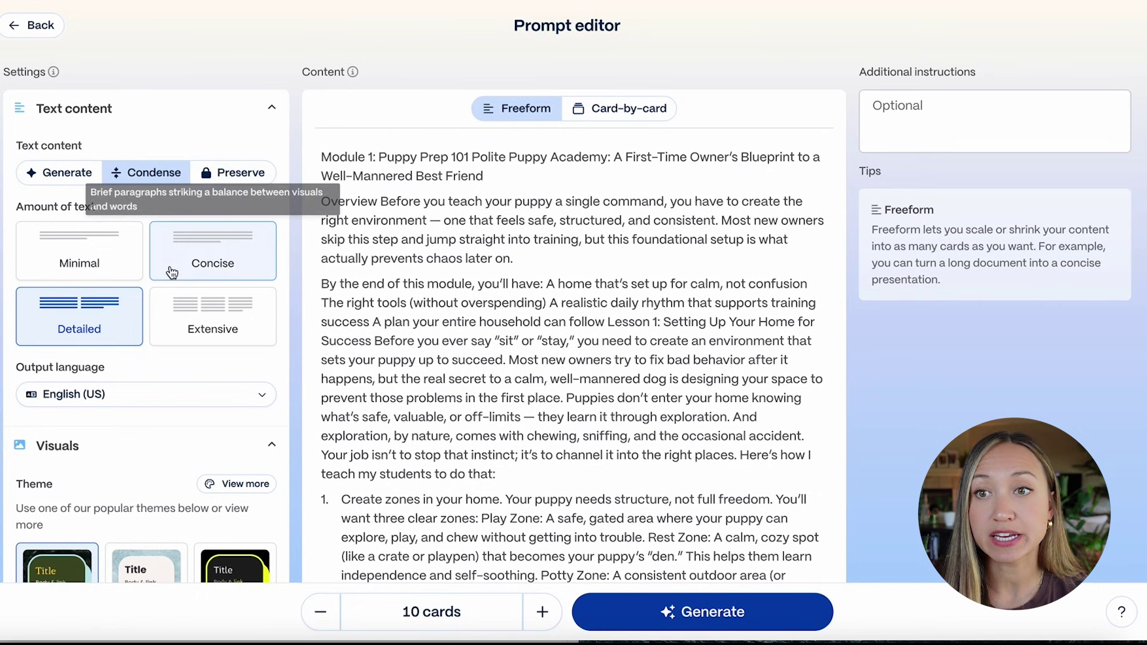
Step: Set the amount of text per card to Concise
scroll(171, 273, "down", 1)
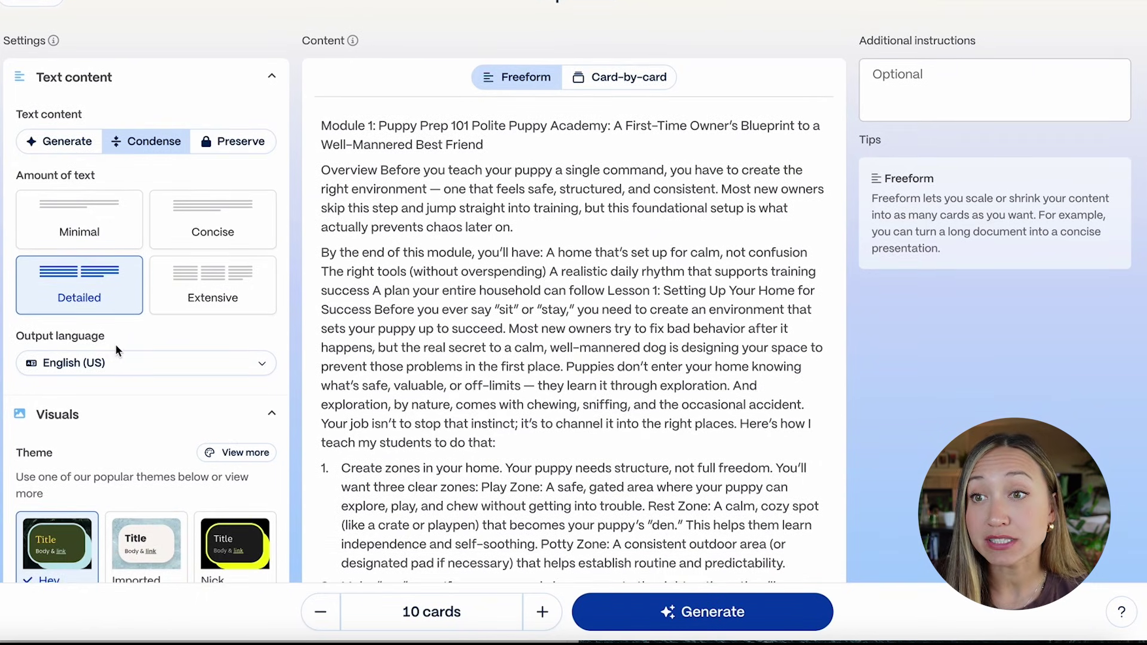
left_click(228, 228)
Step: Browse all standard themes and preview several, including Spectrum, Consultant, Marine and Prism
scroll(95, 358, "down", 5)
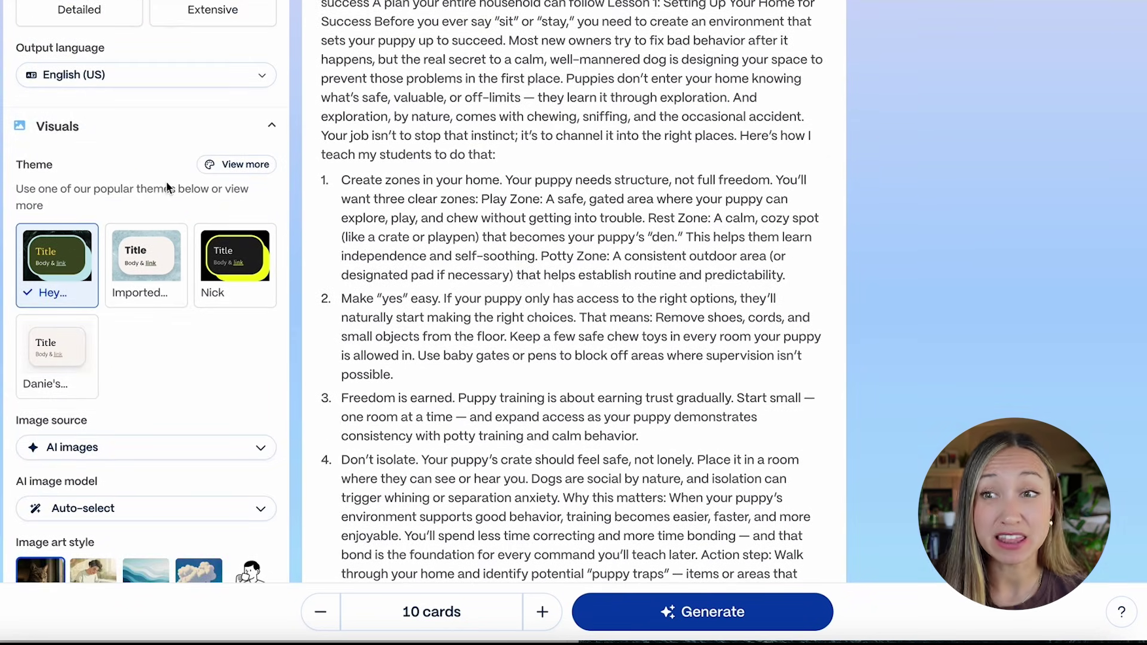
scroll(114, 251, "down", 1)
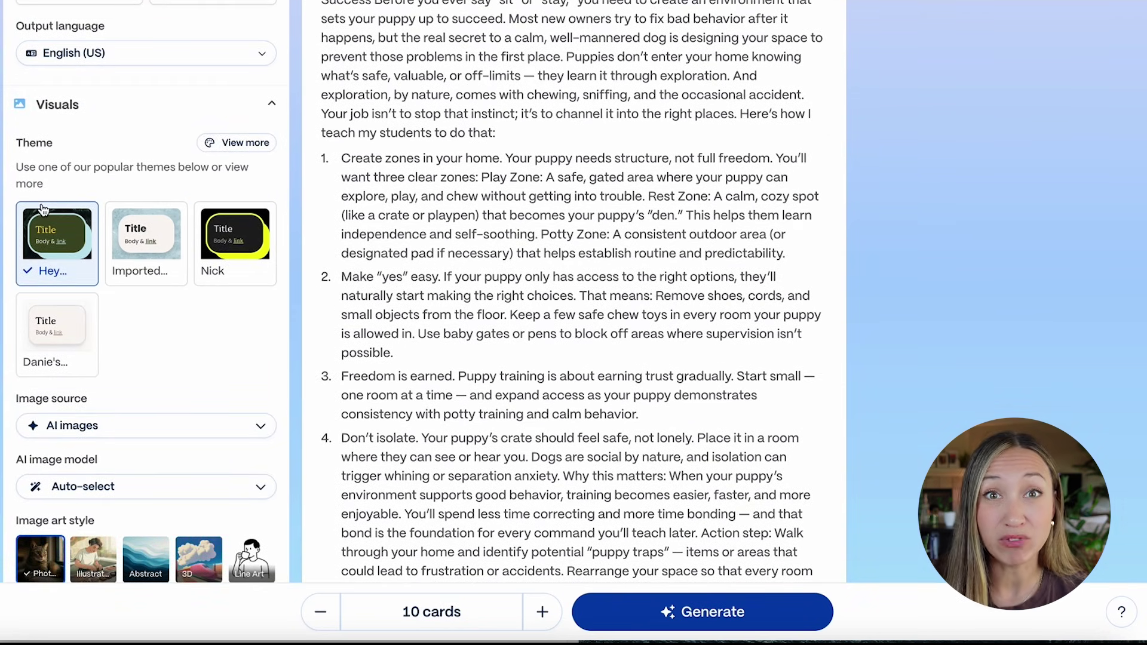
left_click(237, 146)
left_click(358, 145)
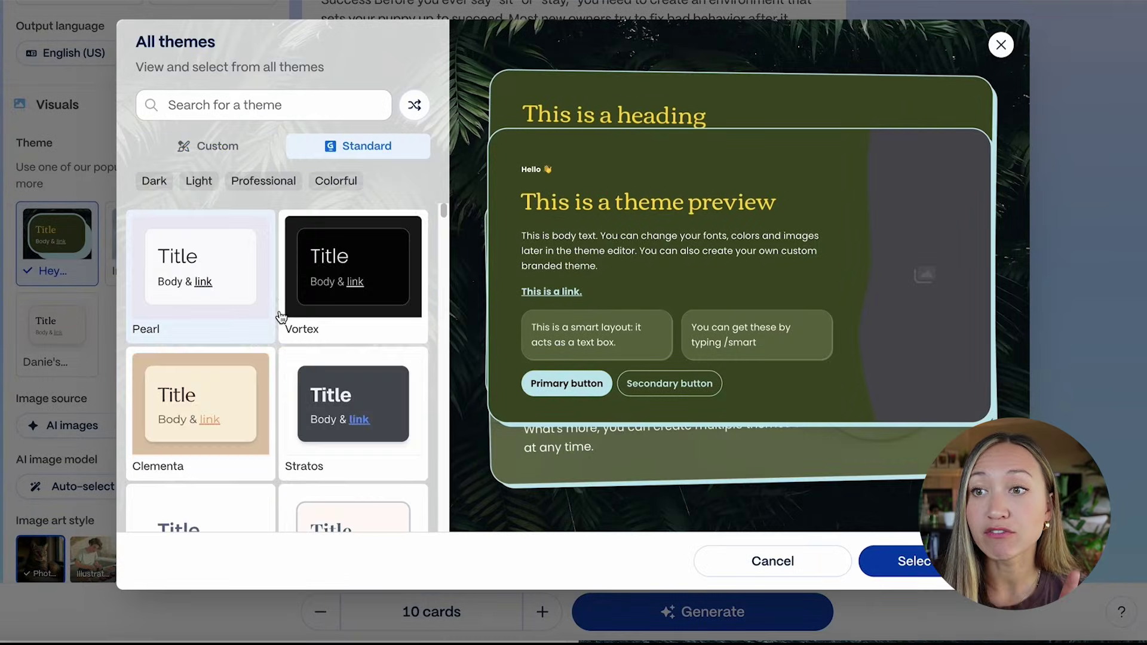
scroll(274, 316, "down", 10)
left_click(287, 317)
left_click(359, 266)
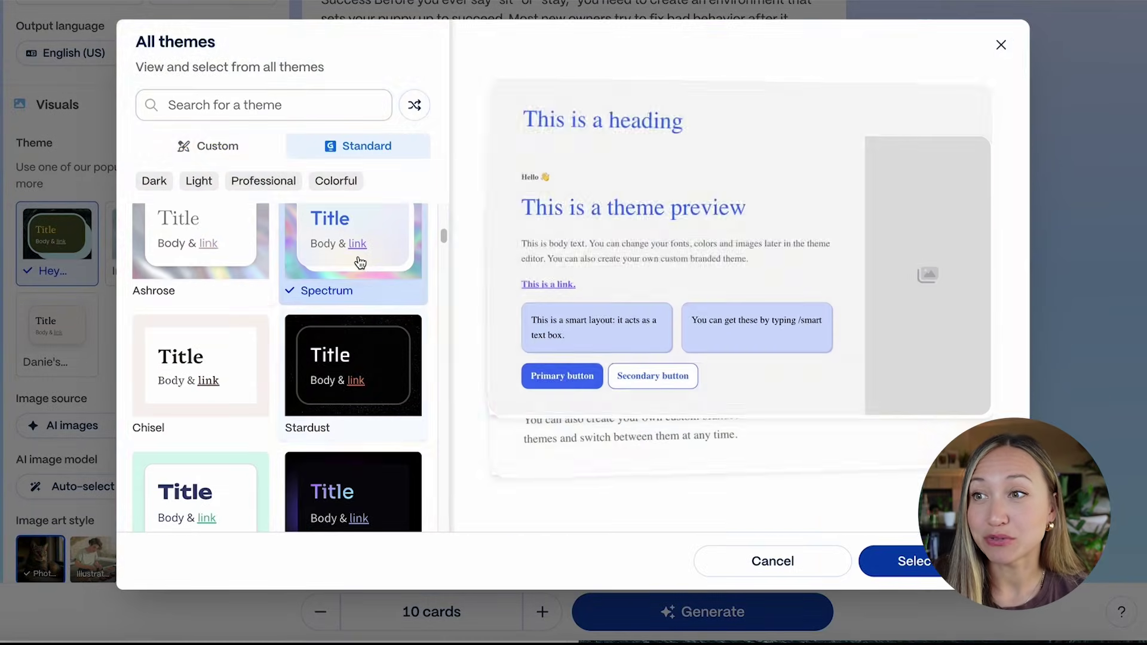
left_click(248, 394)
scroll(250, 394, "down", 5)
left_click(249, 393)
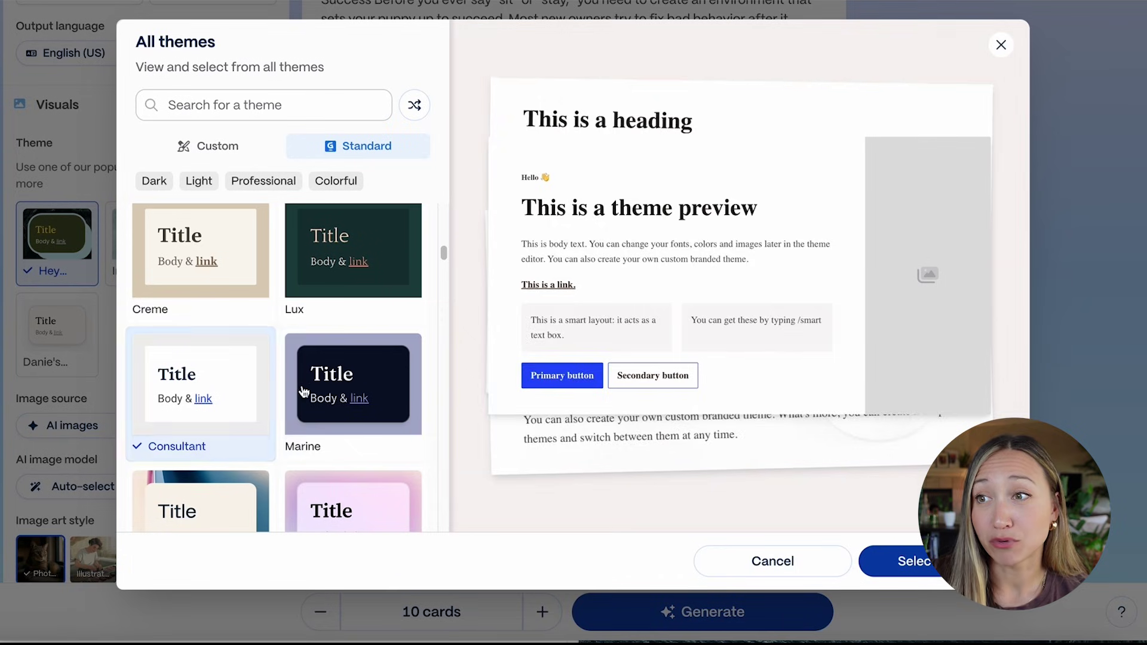
left_click(336, 394)
scroll(342, 391, "down", 1)
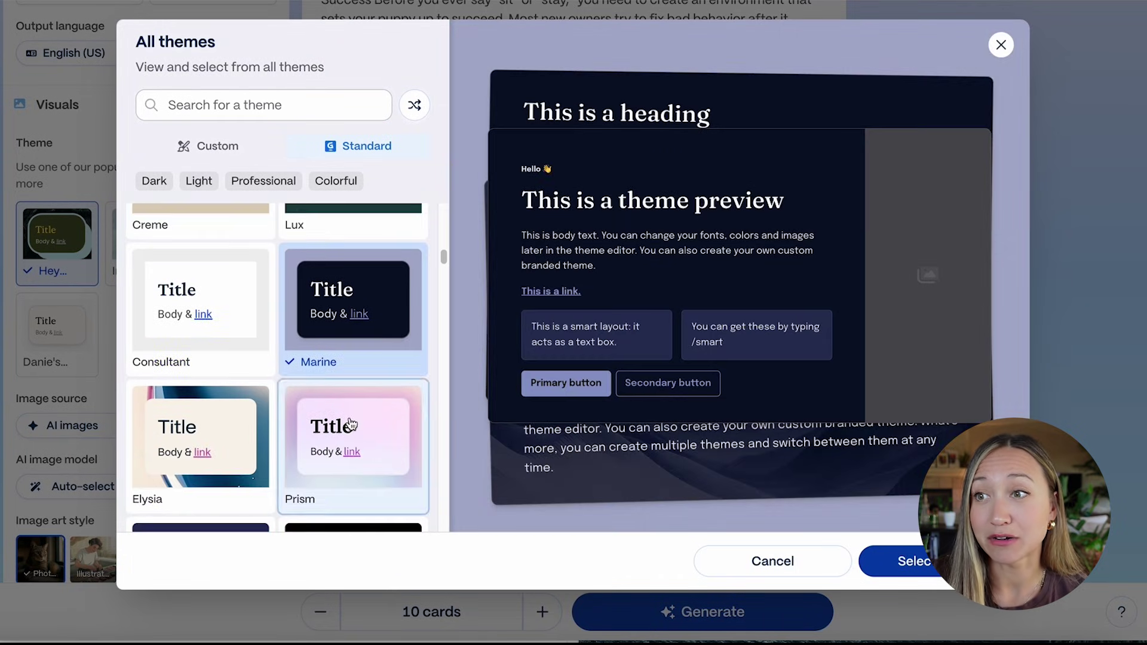
left_click(352, 454)
scroll(307, 341, "up", 1)
Step: Apply the custom dark green theme with yellow headings to the presentation
left_click(210, 146)
left_click(288, 338)
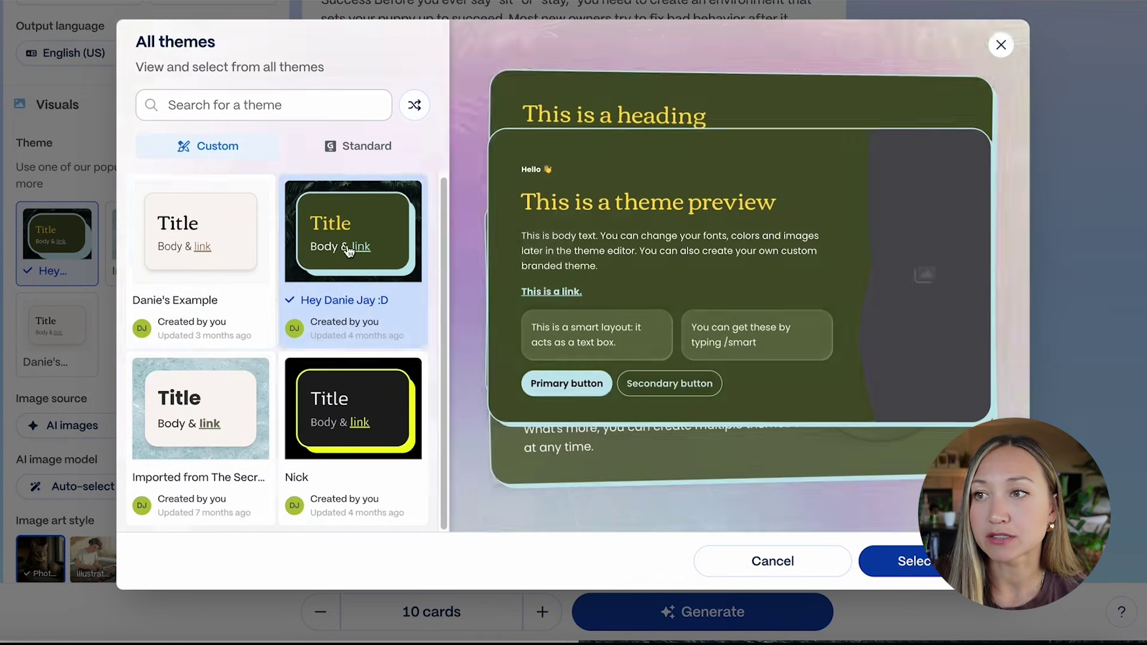
left_click(912, 559)
Step: Check the available image sources, keep AI images, and set the image art style to Illustration
scroll(124, 317, "down", 3)
left_click(130, 264)
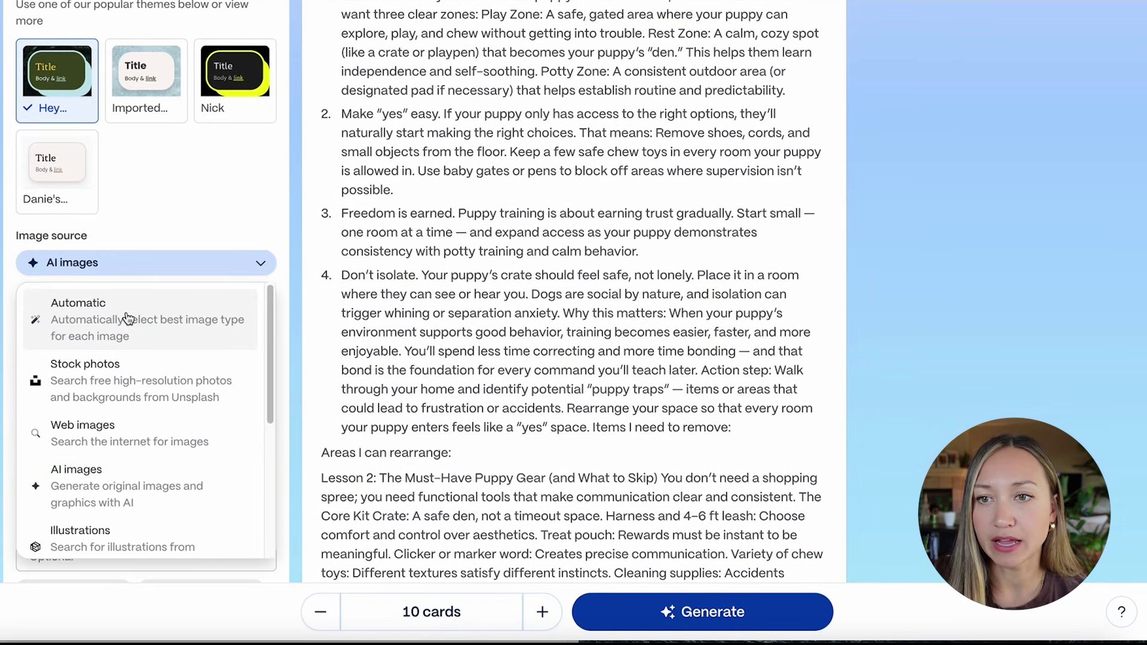
left_click(140, 260)
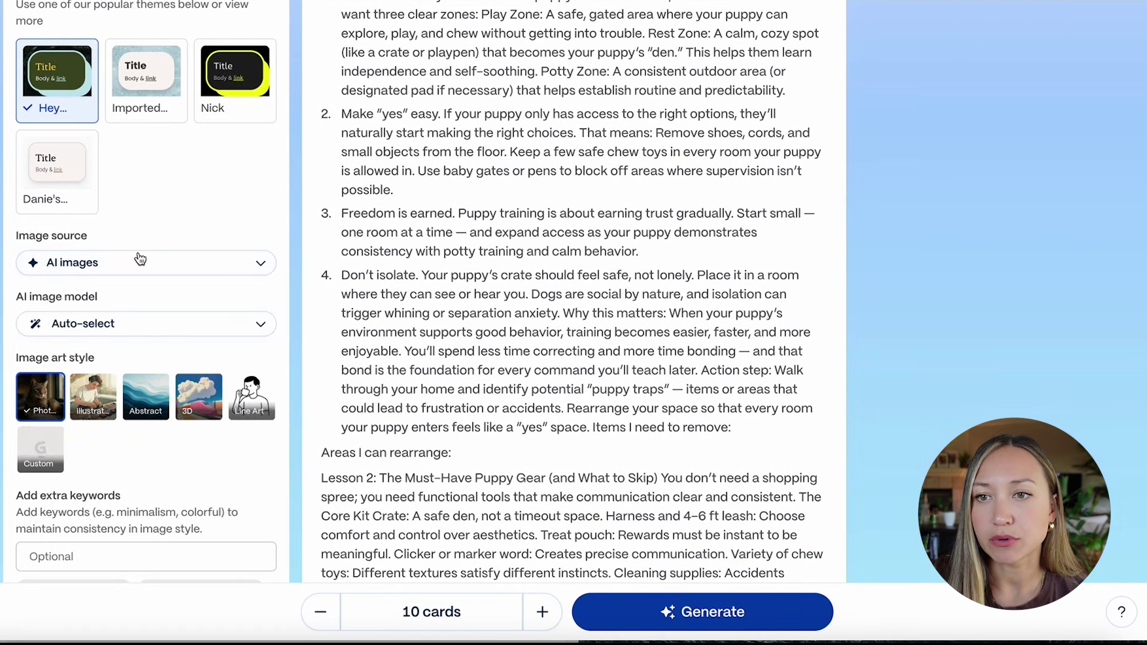
scroll(140, 259, "down", 2)
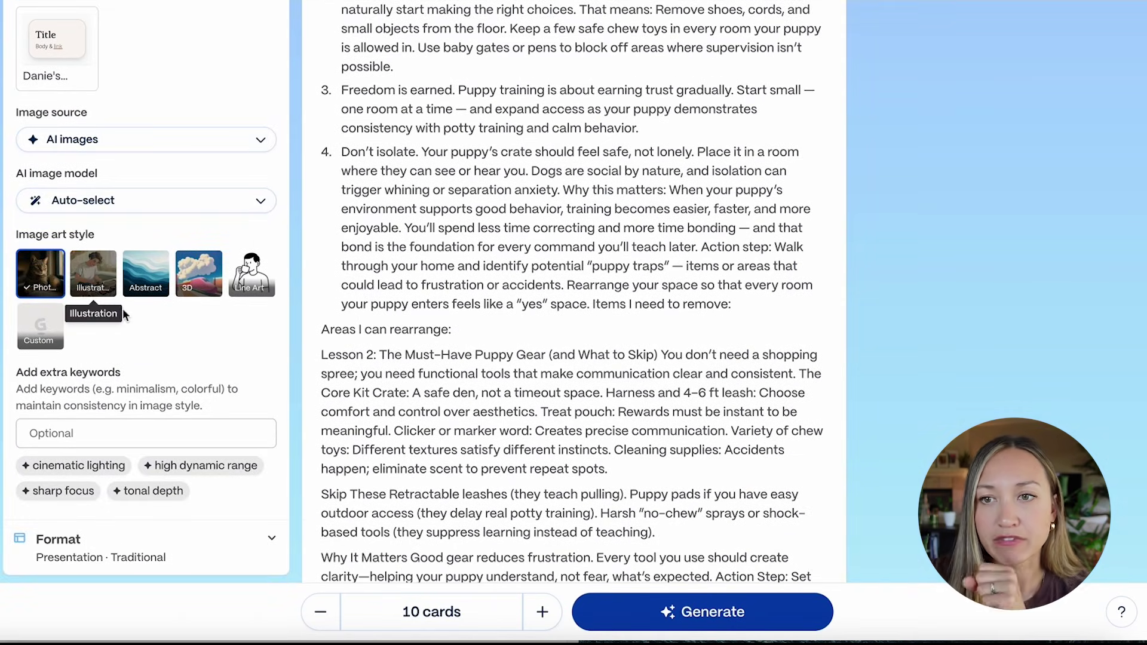
left_click(111, 273)
Step: Increase the number of cards to 13
scroll(119, 268, "down", 2)
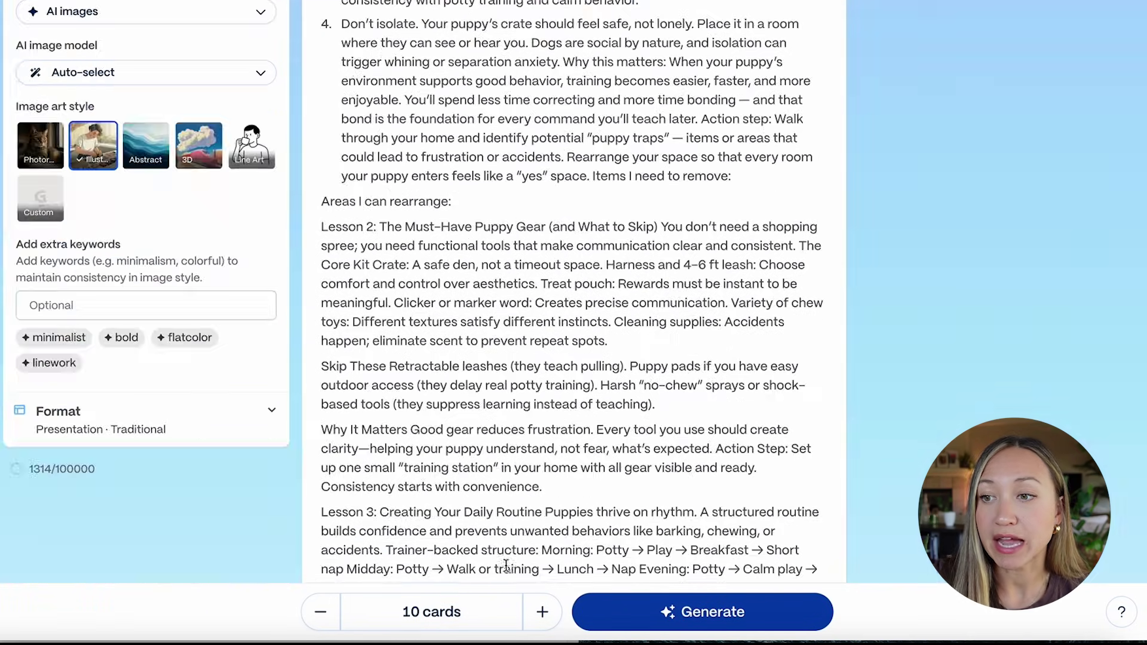
left_click(542, 611)
left_click(542, 612)
left_click(542, 612)
Step: Try card-by-card content with card breaks after the module title and the Overview paragraph, and return to freeform content
scroll(555, 358, "up", 15)
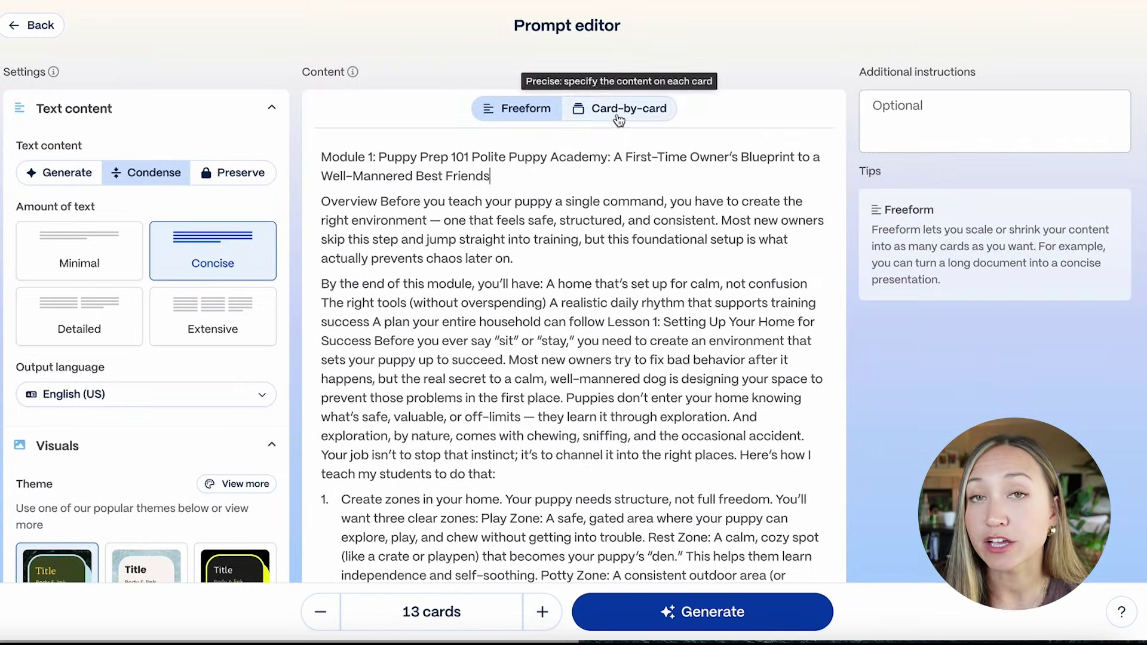
left_click(619, 108)
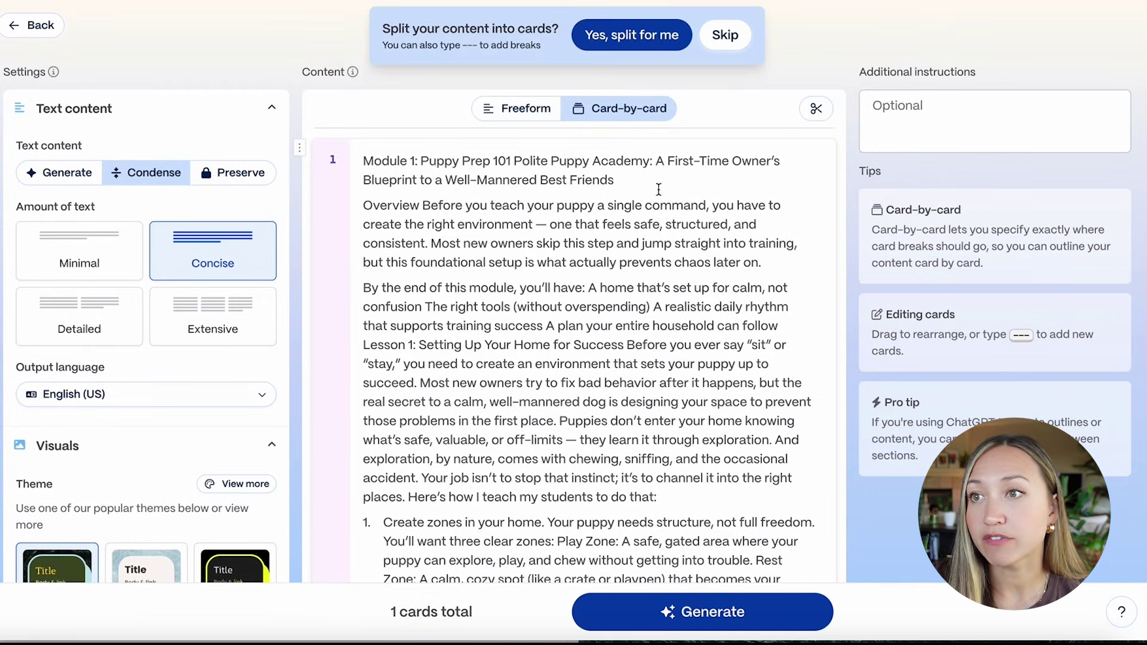
scroll(642, 220, "down", 1)
scroll(642, 220, "up", 1)
left_click(633, 174)
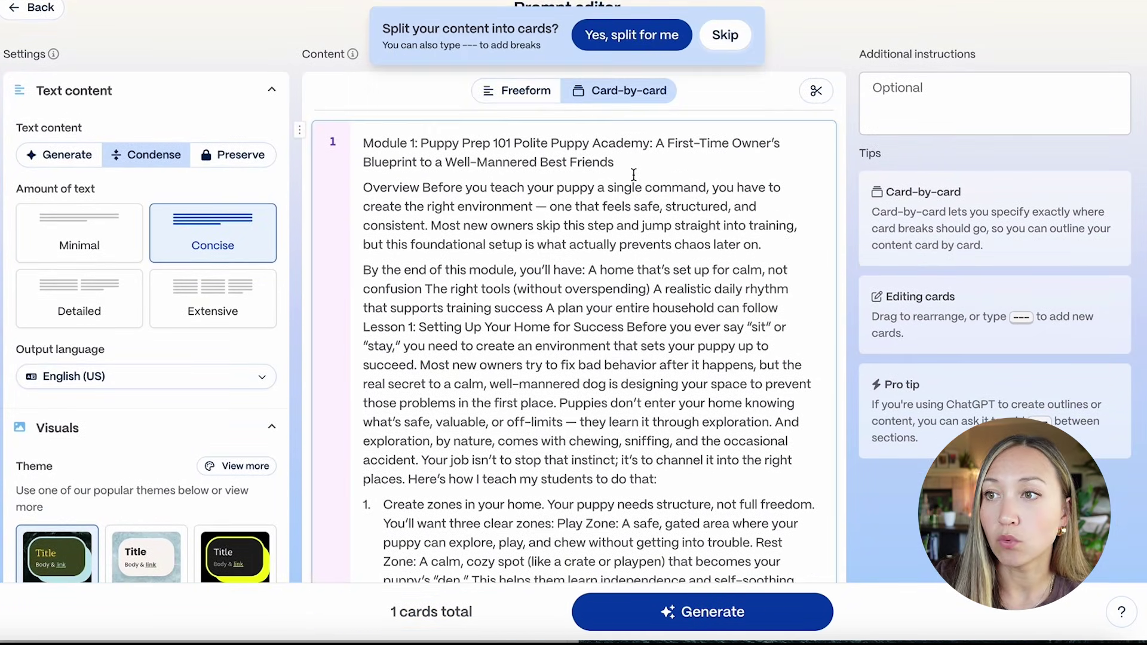
key("Return")
type("--")
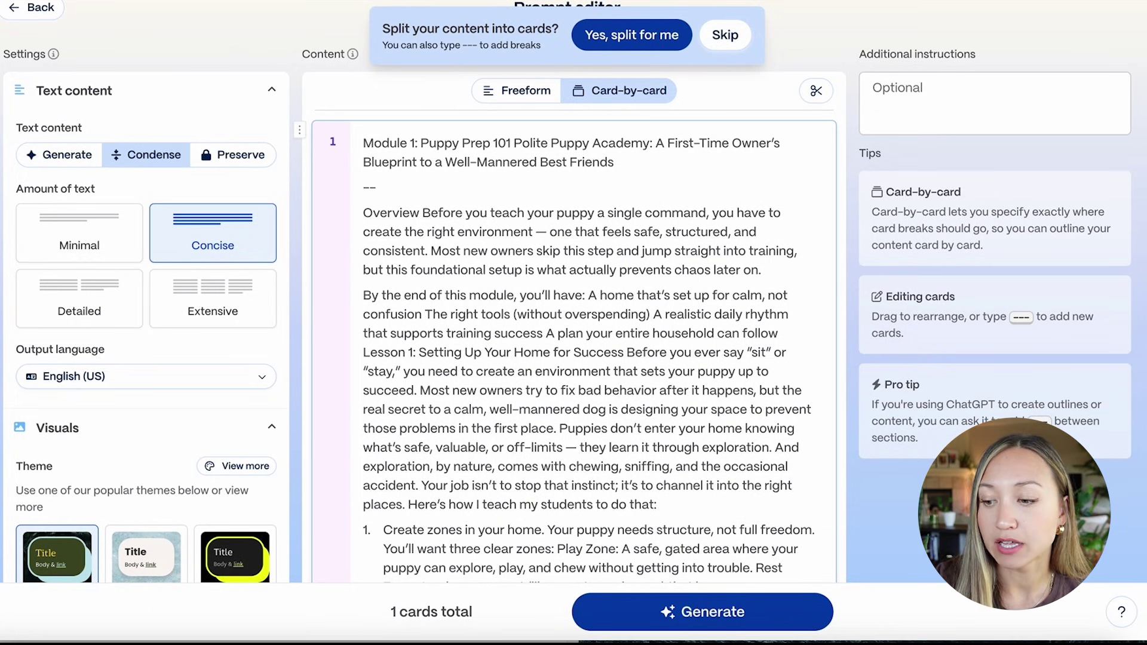
type("-")
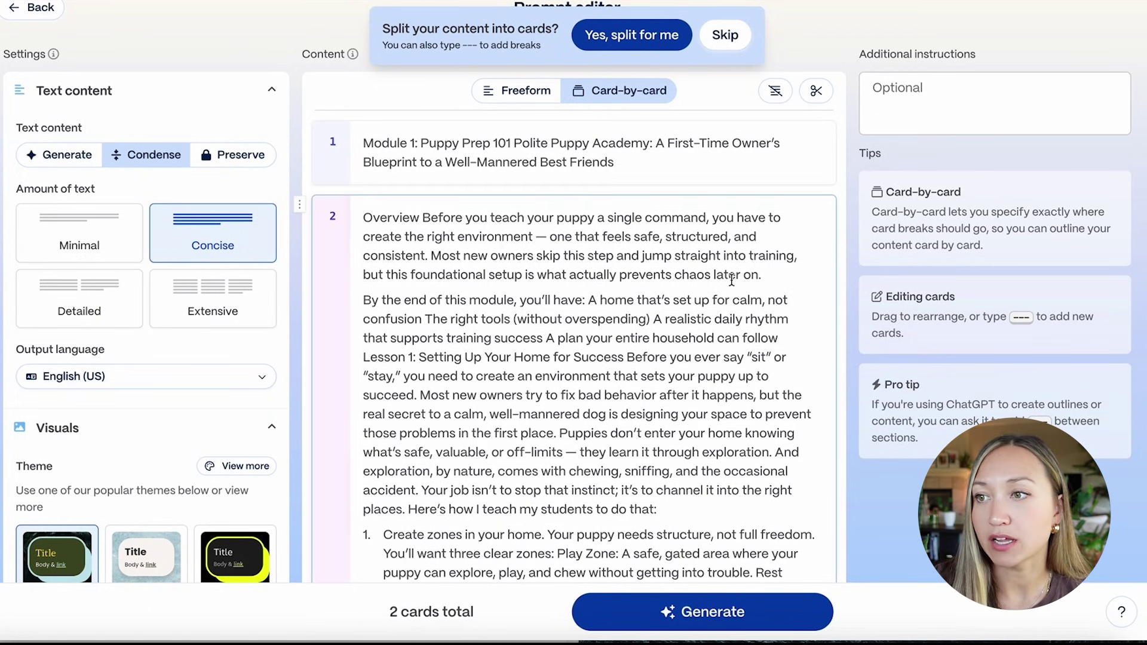
left_click(762, 275)
key("Return")
type("---")
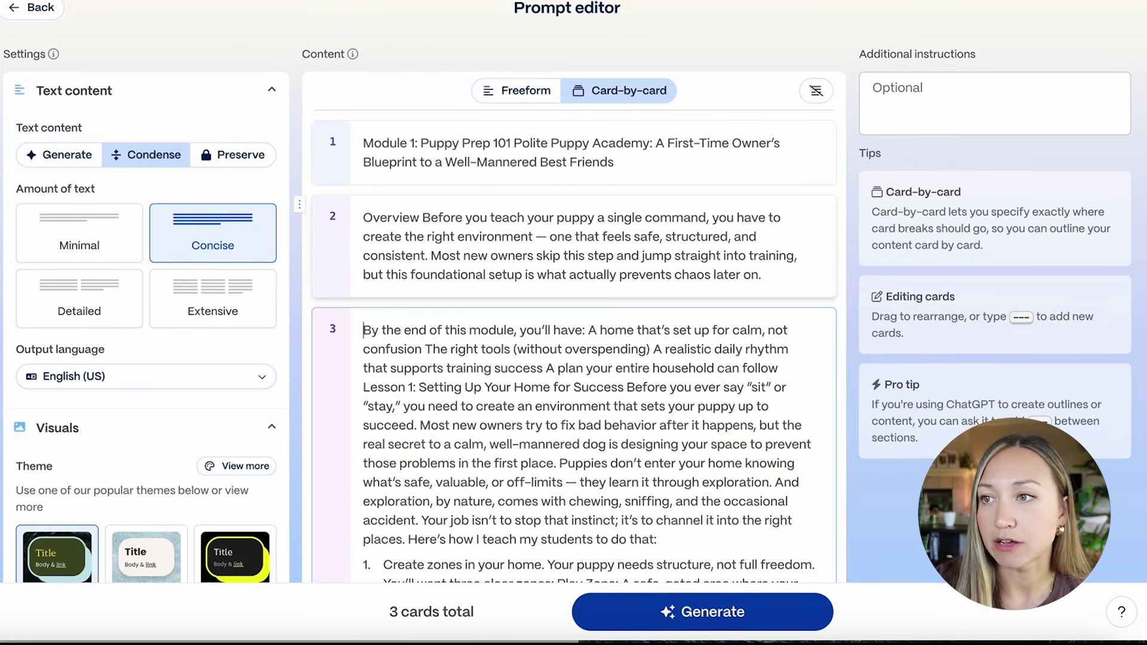
left_click(518, 90)
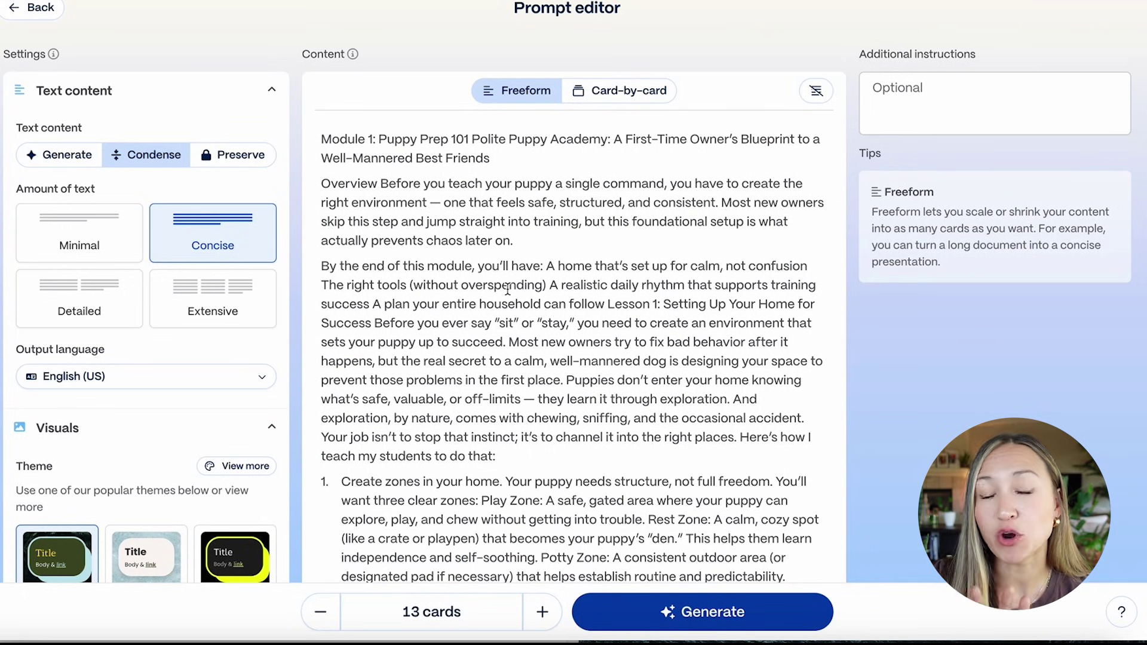
Step: Set the number of cards to 20 and generate the presentation
scroll(507, 289, "down", 20)
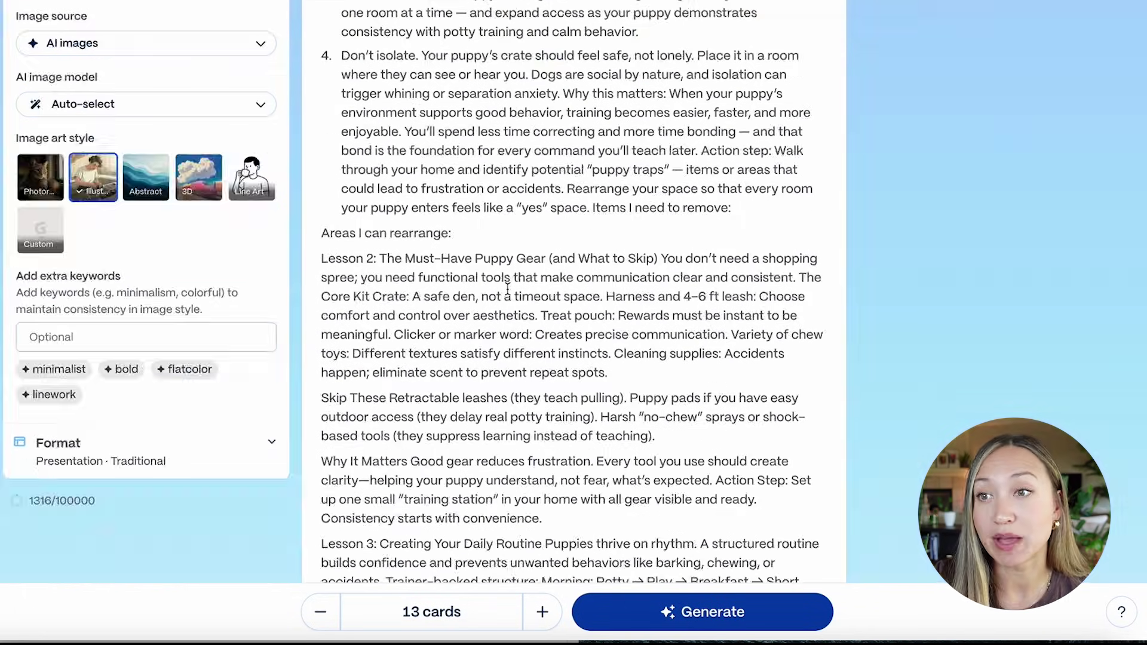
left_click(540, 610)
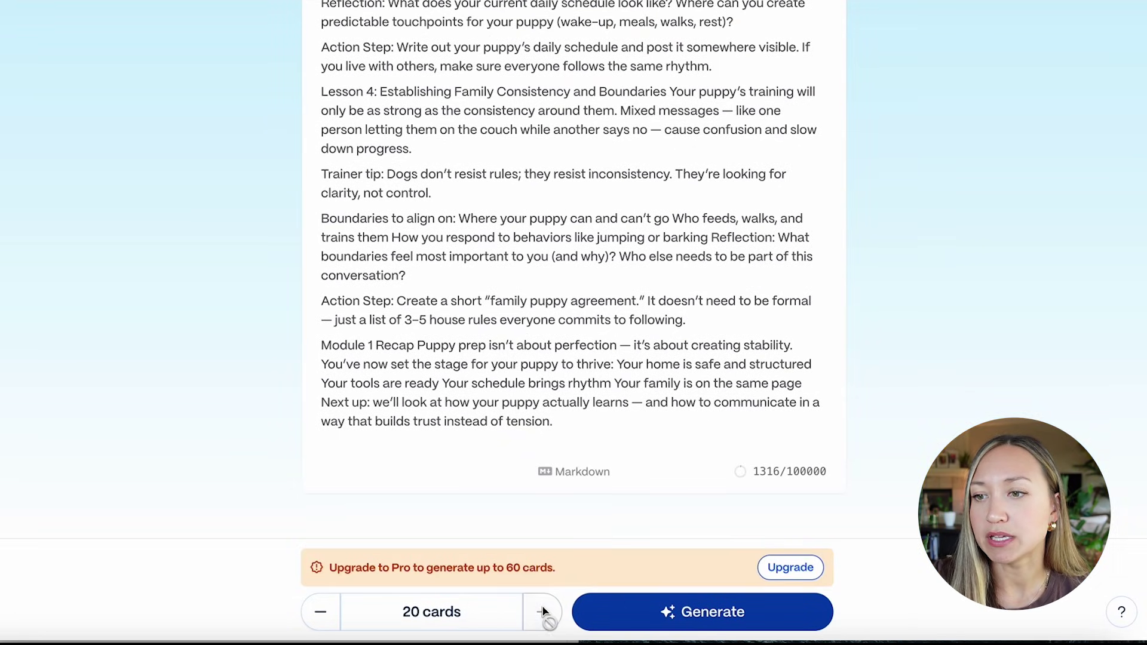
left_click(693, 617)
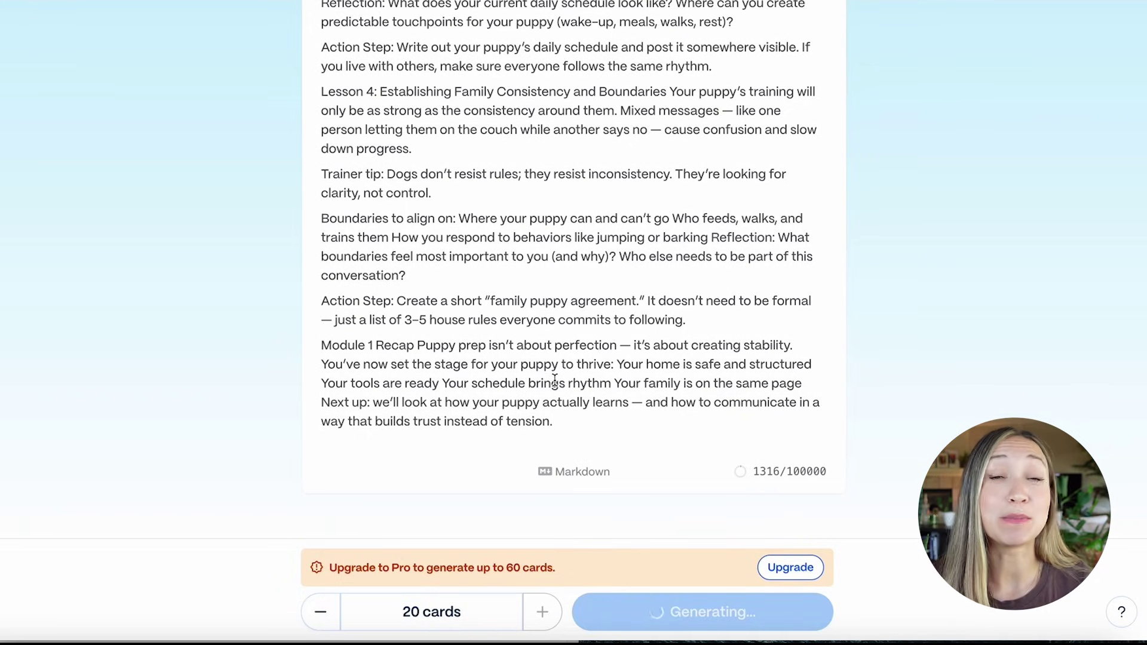
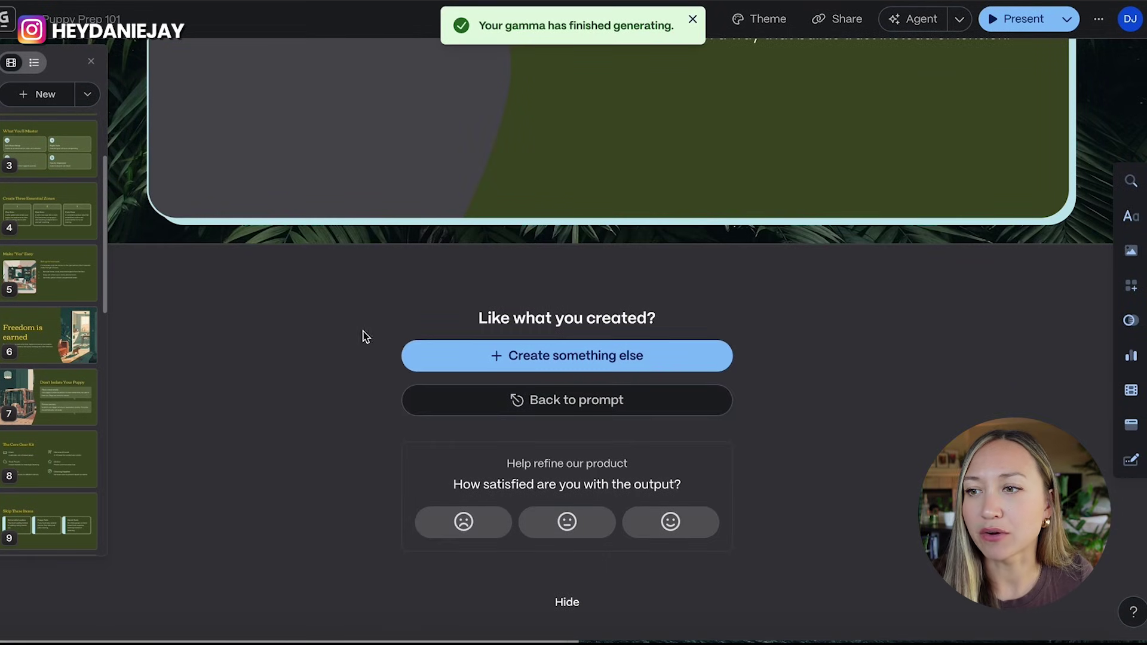
Step: Review the generated slides and check the AI card generation options after the "Freedom is earned" card
scroll(361, 335, "up", 15)
scroll(213, 352, "up", 20)
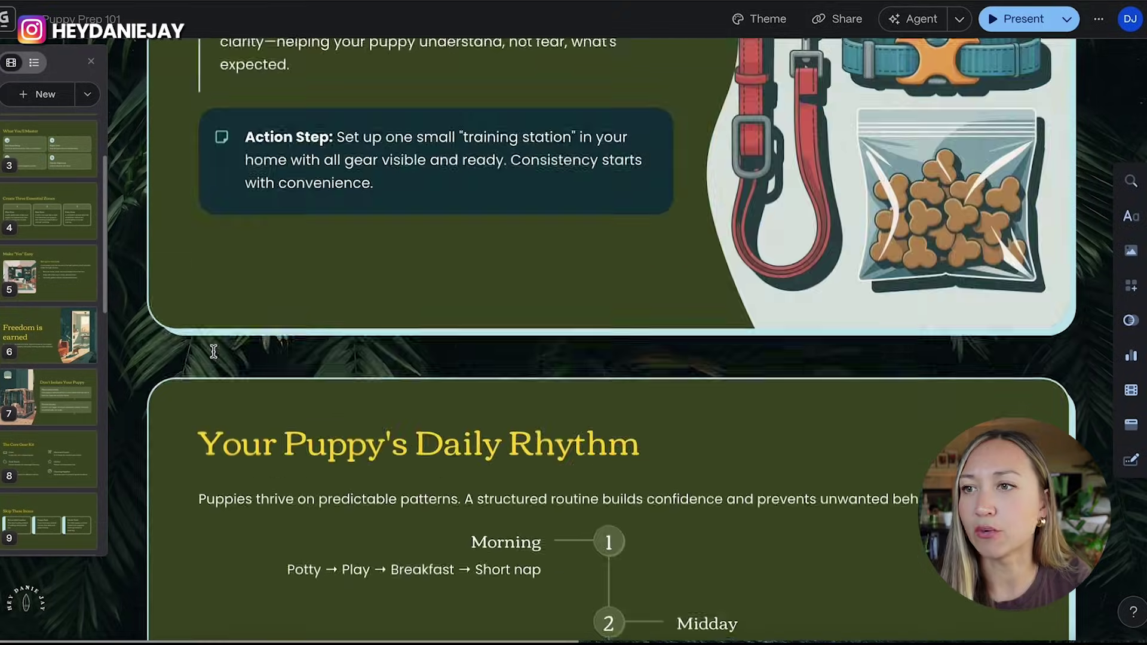
scroll(231, 352, "down", 2)
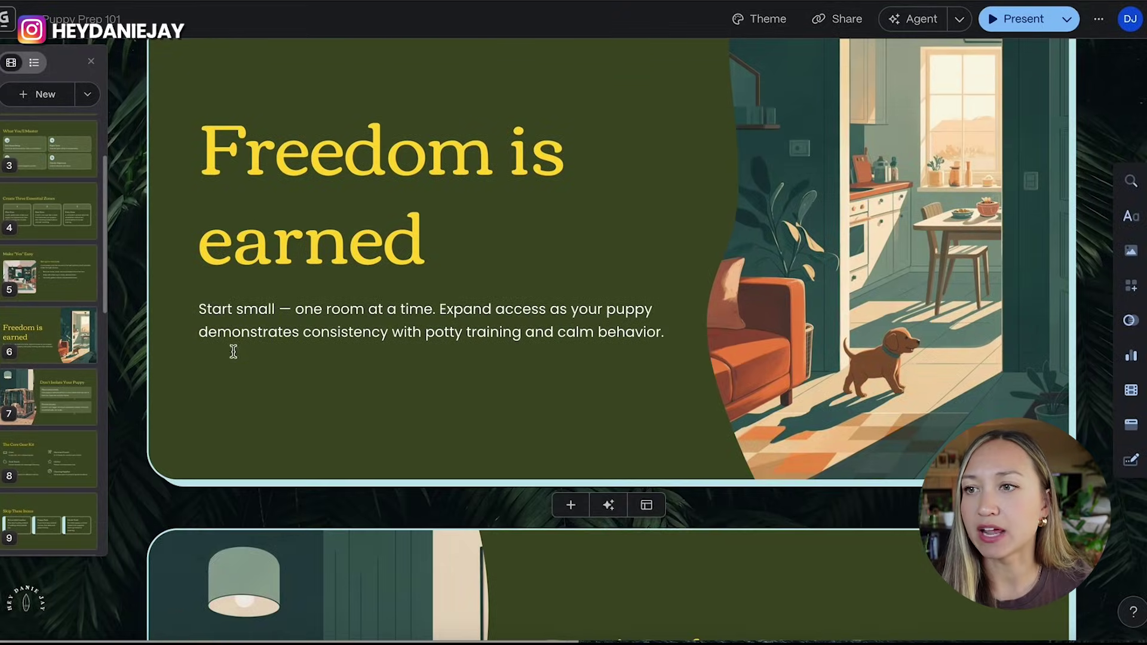
left_click(605, 507)
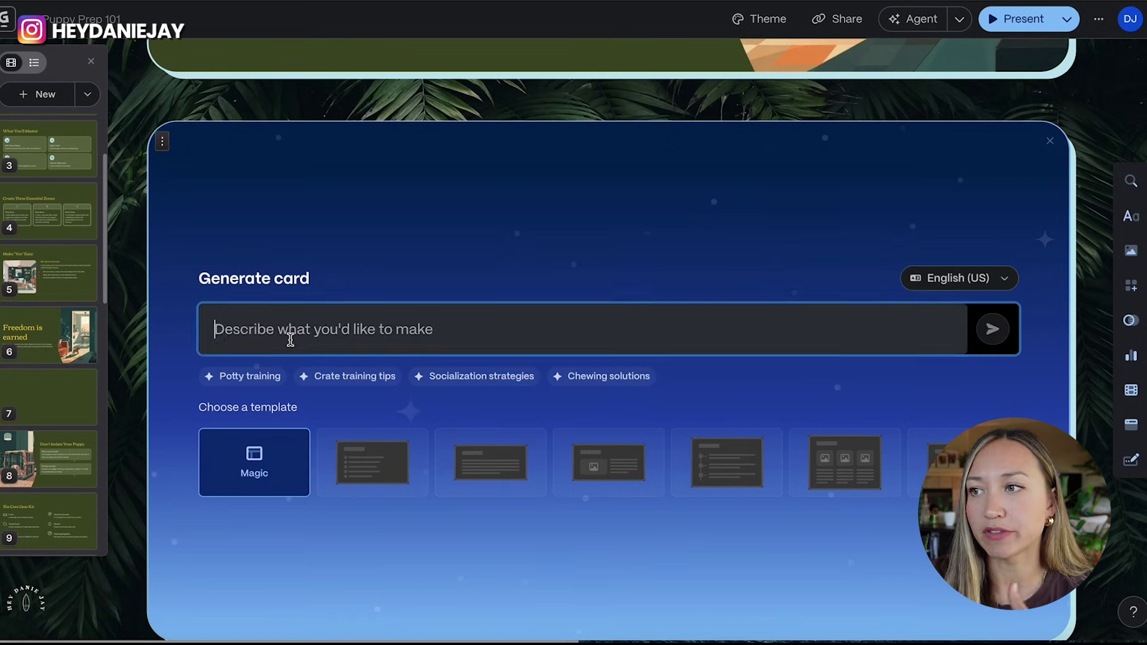
left_click(1050, 141)
Step: Preview other layouts on the "Why Foundation Matters" card, restore the top layout, and check the card's AI editing options
scroll(537, 350, "up", 5)
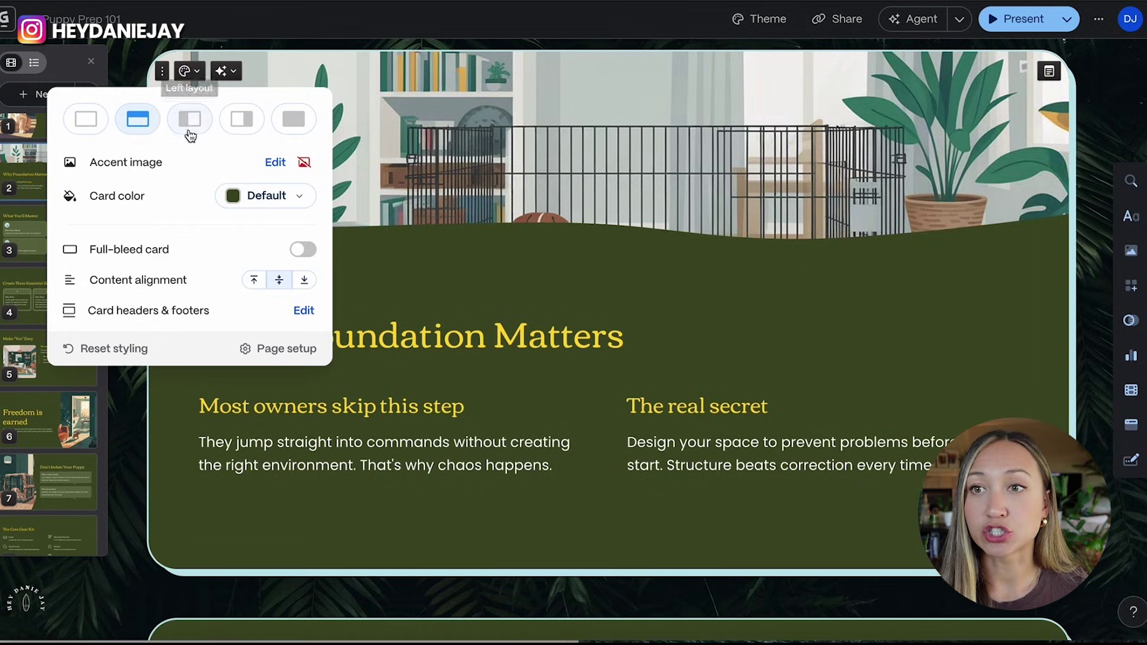
left_click(190, 119)
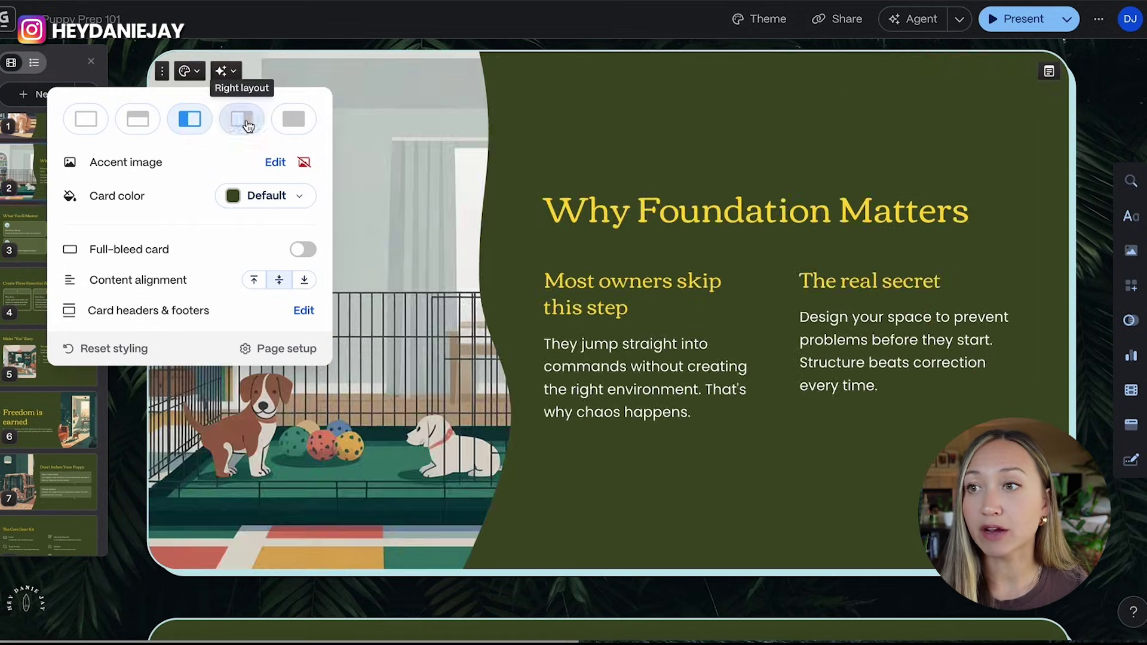
left_click(293, 119)
left_click(85, 122)
left_click(137, 119)
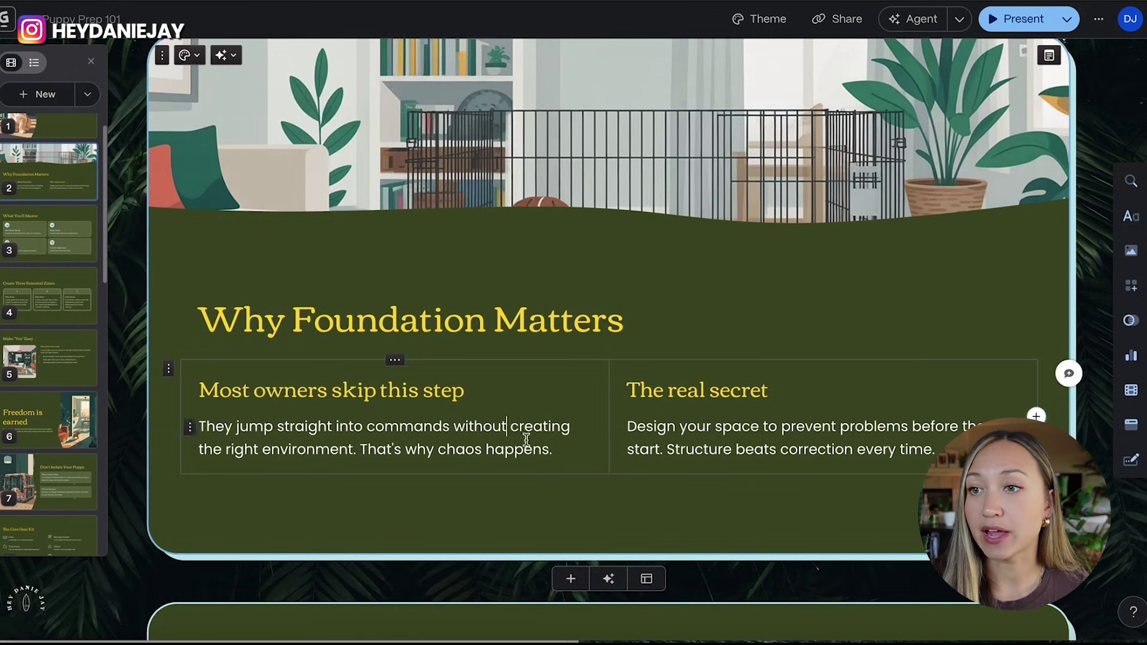
left_click(225, 55)
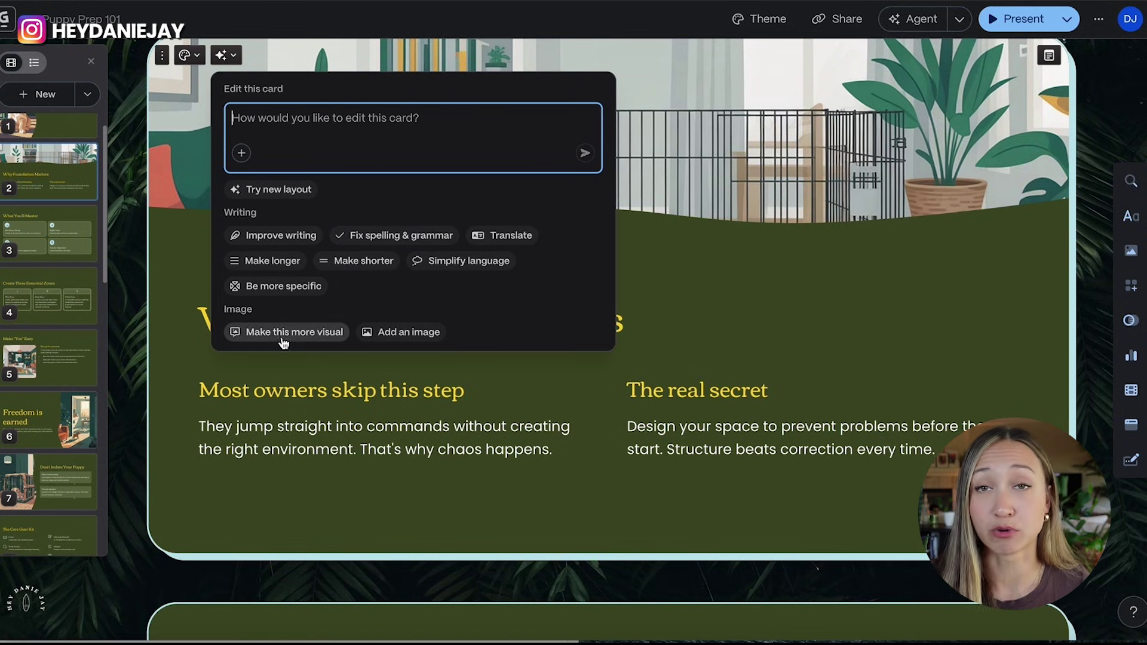
left_click(430, 469)
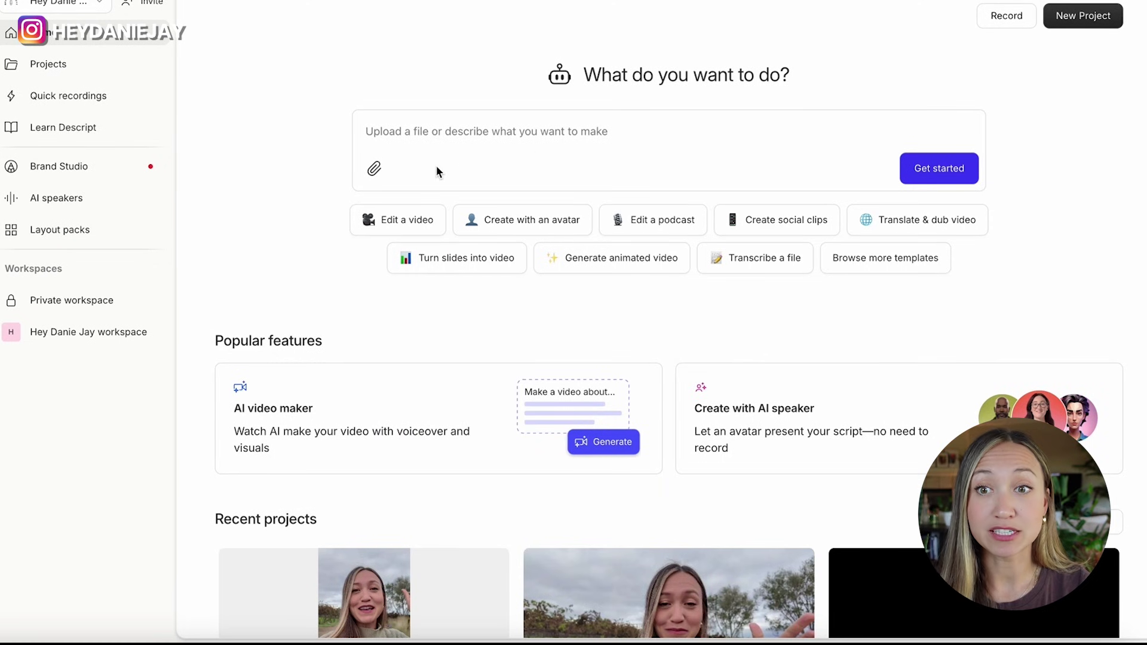
Step: Create a video project named Polite Puppy Module 1 in Descript and open its screen recorder
left_click(1081, 23)
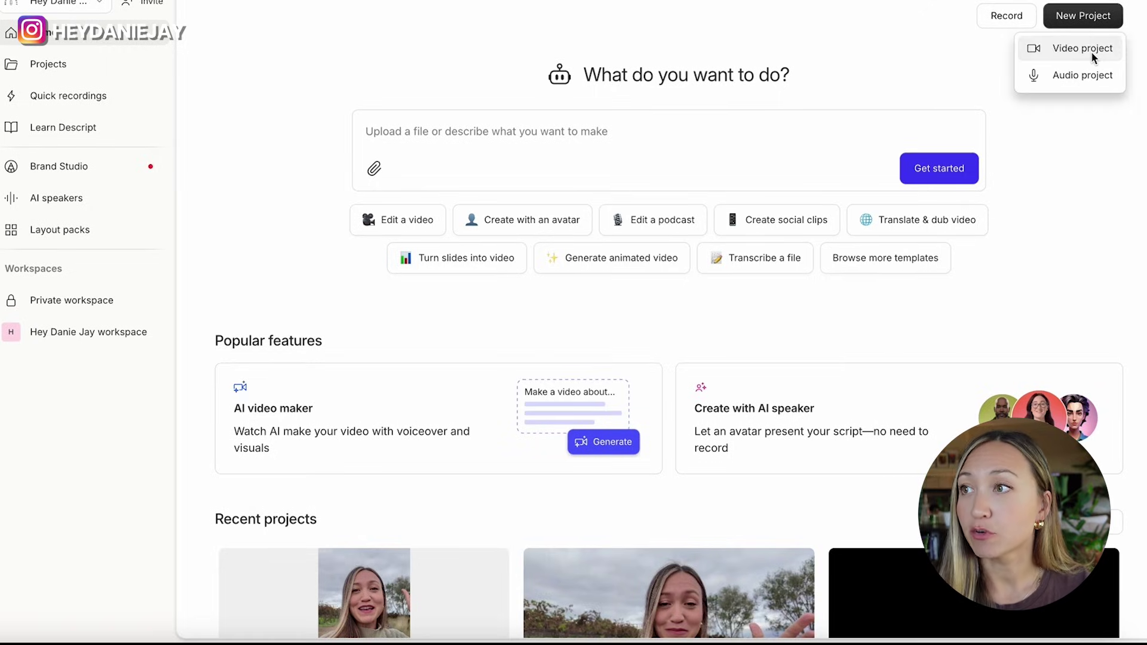
left_click(1091, 53)
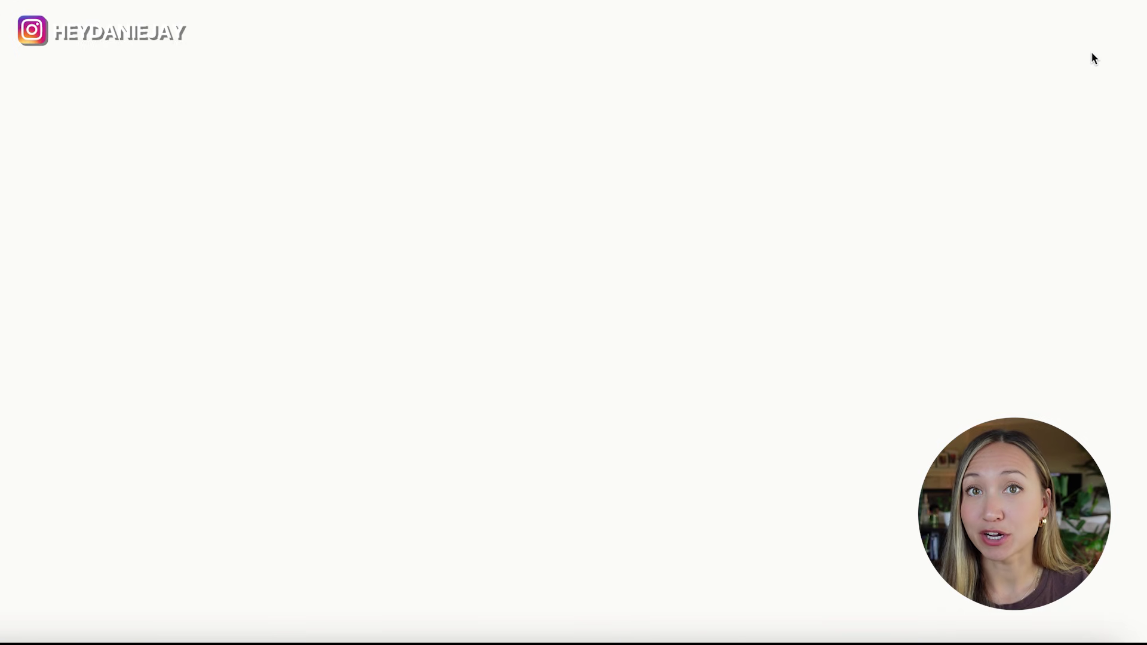
left_click(396, 421)
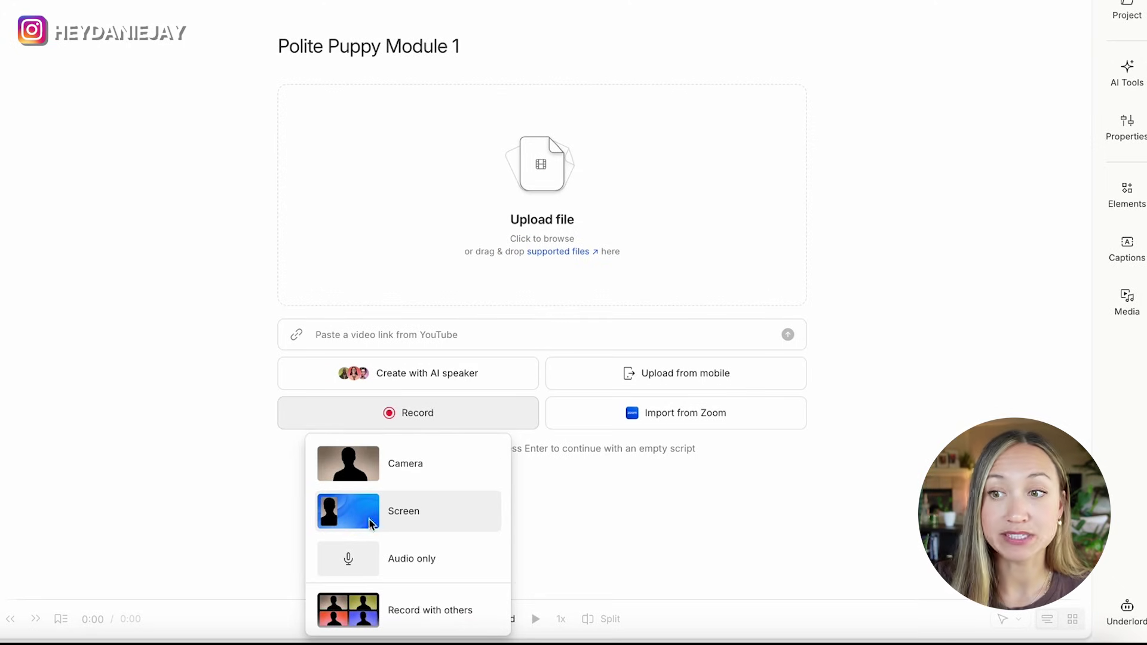
left_click(410, 514)
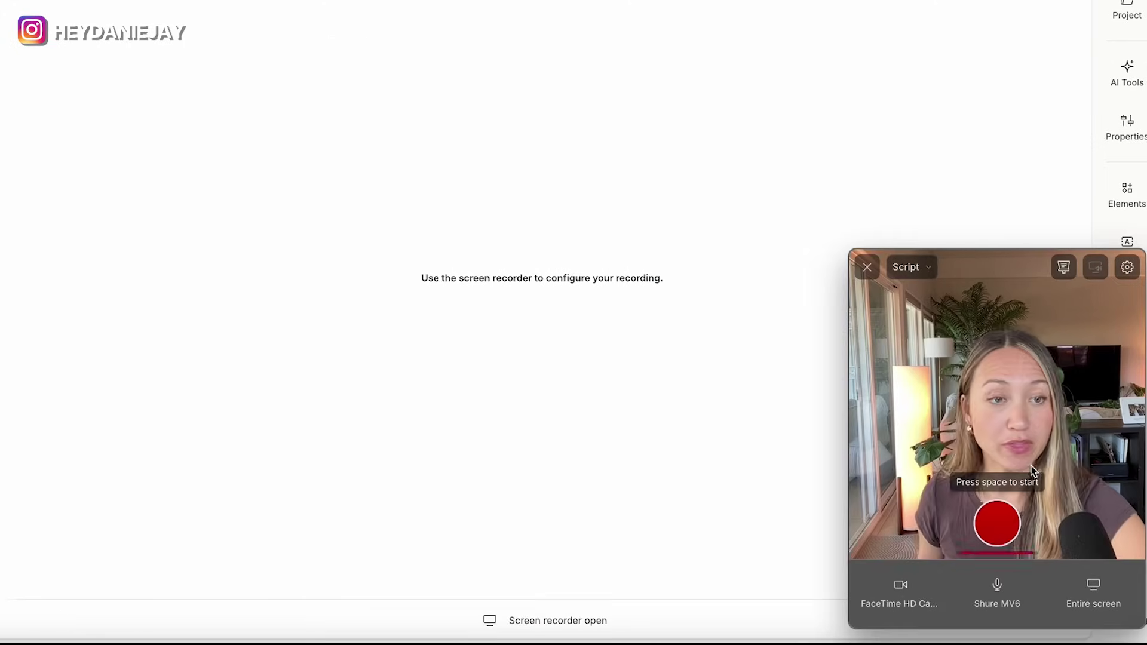
Step: Configure the recorder to use the FaceTime HD Camera, the iMac Microphone and the Puppy Prep 101 window
left_click(900, 591)
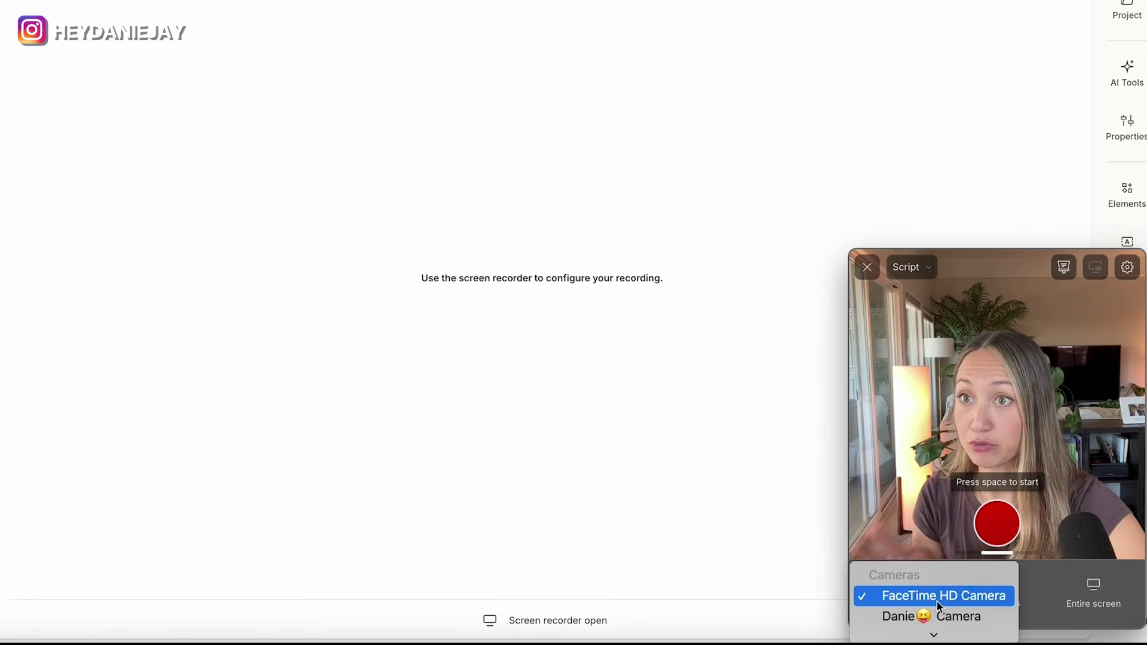
left_click(902, 594)
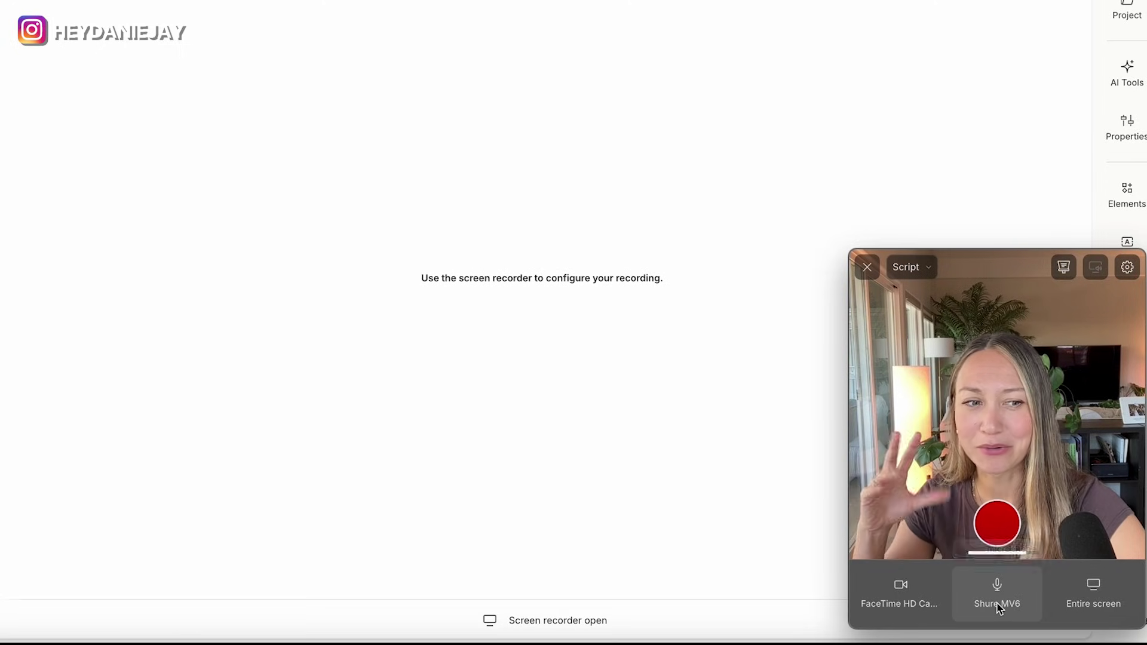
left_click(997, 597)
left_click(1016, 554)
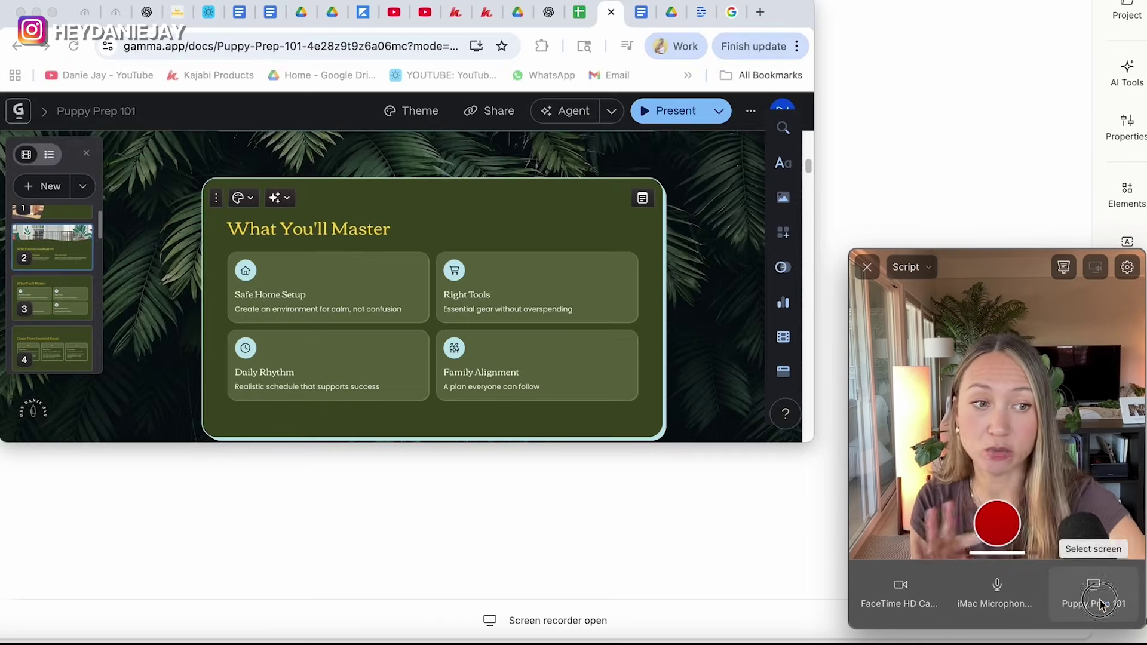
left_click(1075, 597)
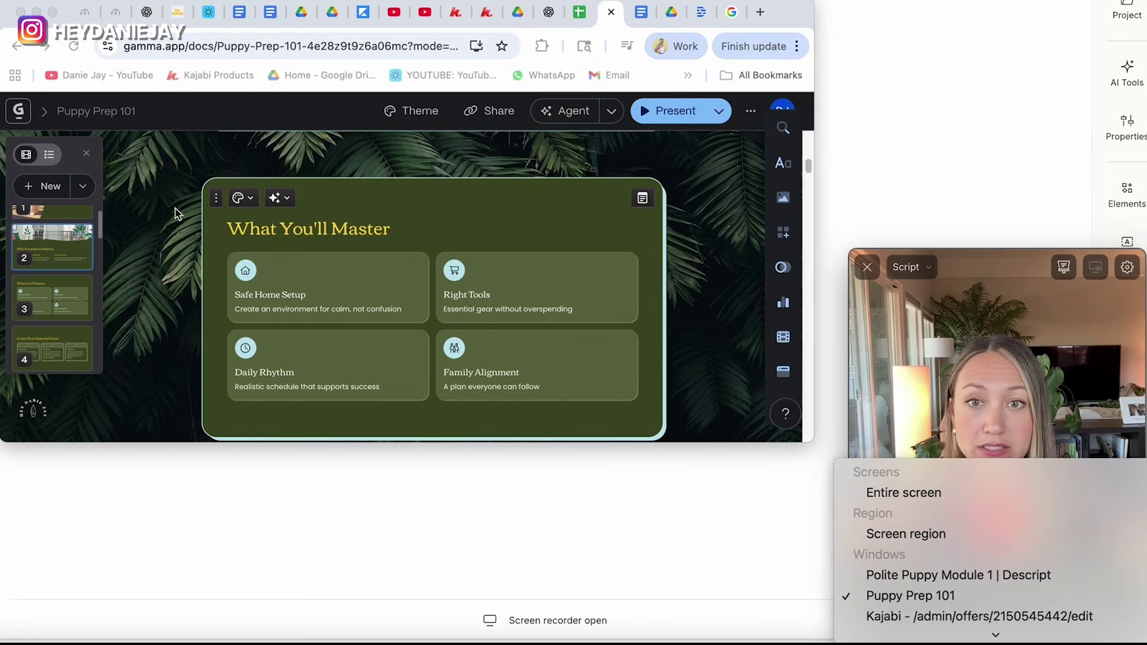
left_click(911, 595)
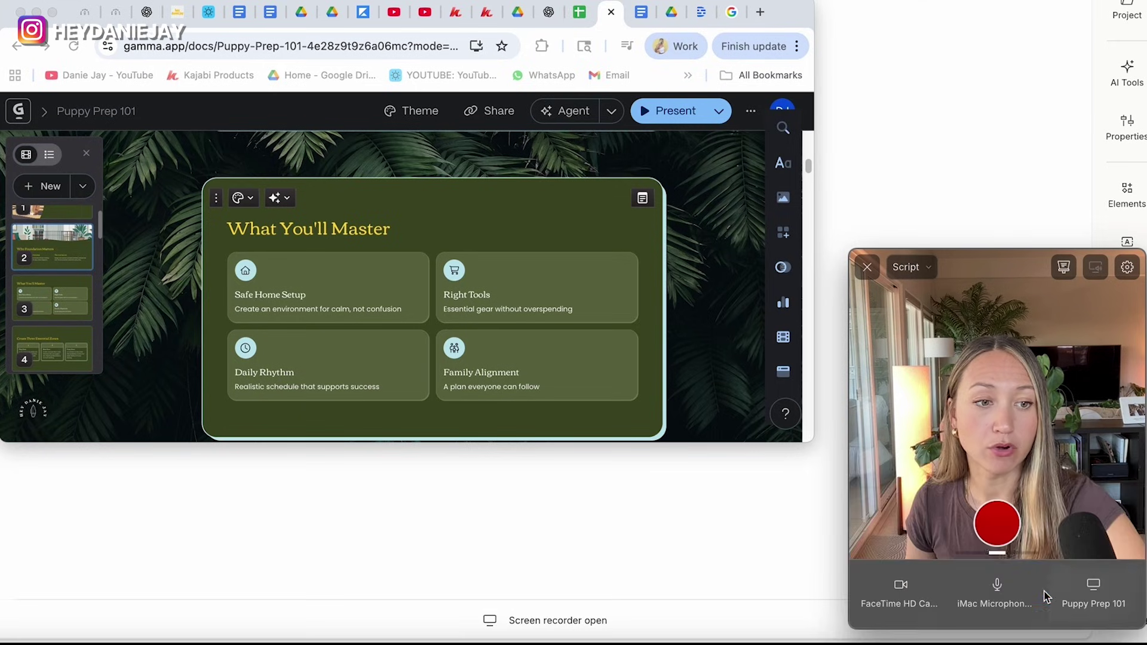
Step: Record the Puppy Prep 101 slides in presentation mode with the browser window enlarged, and stop the recording
left_click(997, 523)
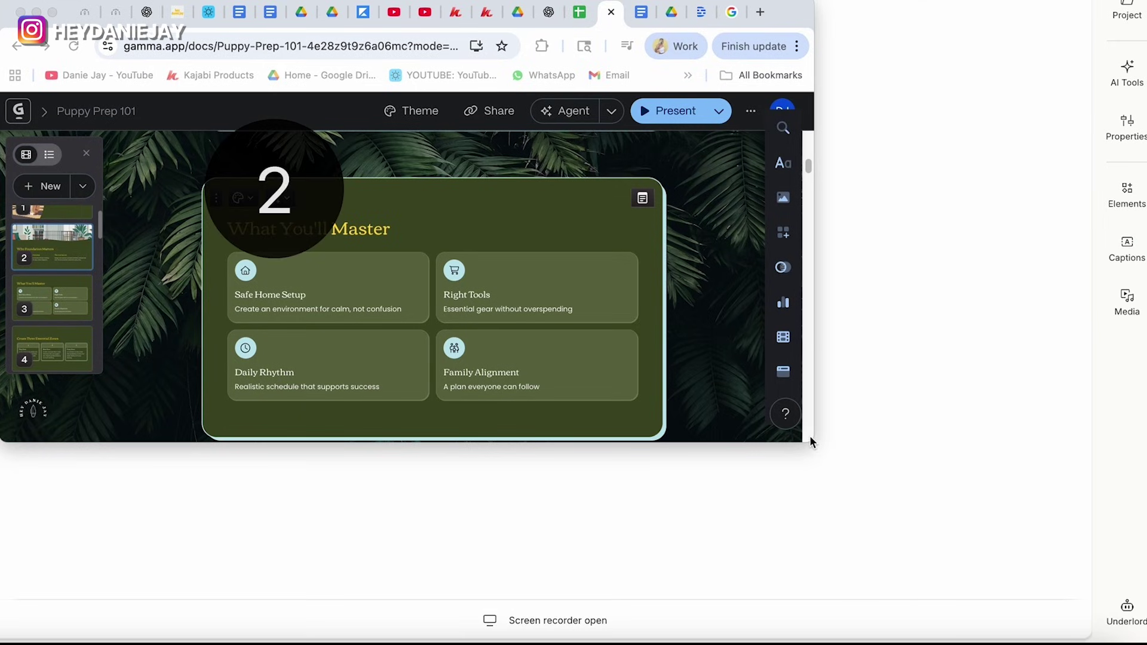
left_click_drag(810, 439, 936, 528)
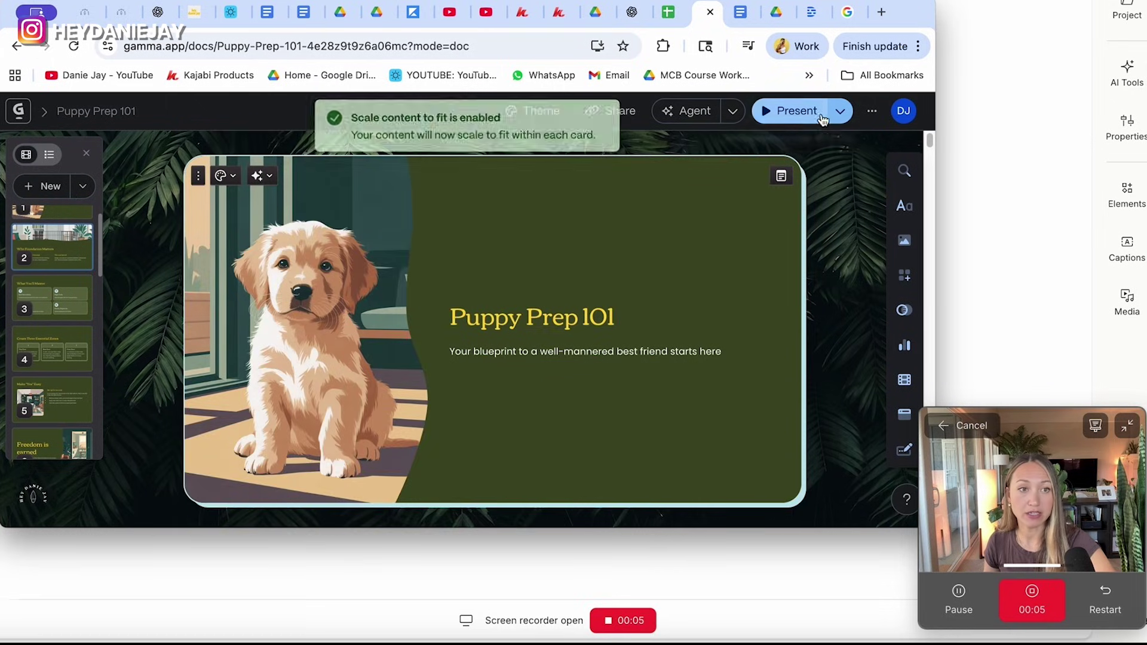
left_click(794, 113)
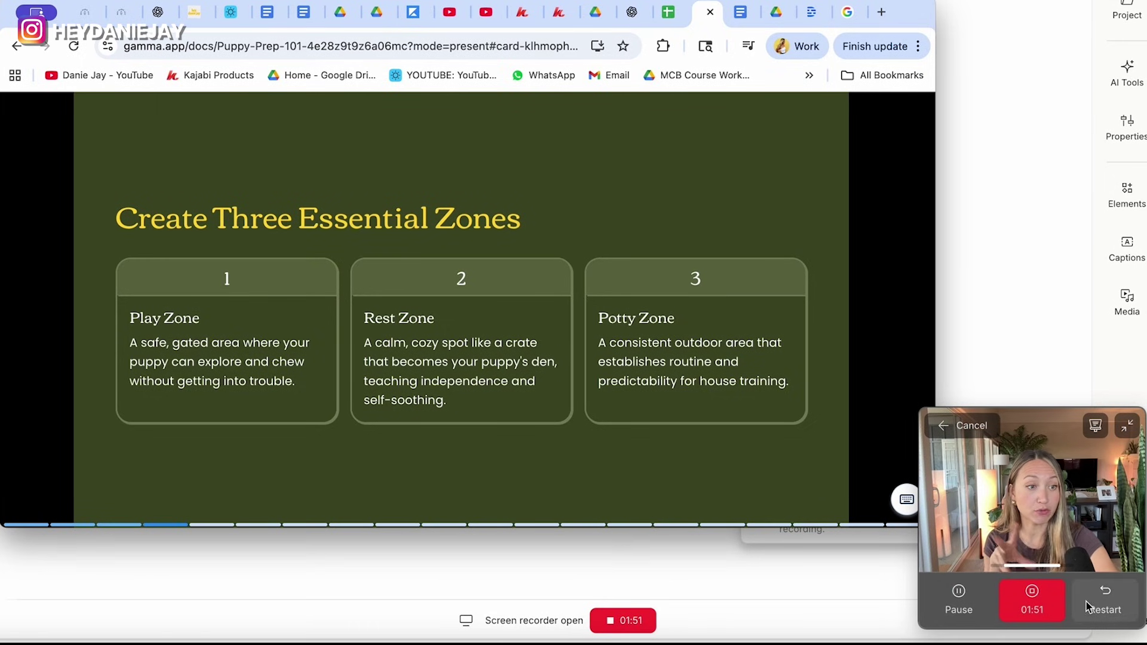
left_click(1045, 605)
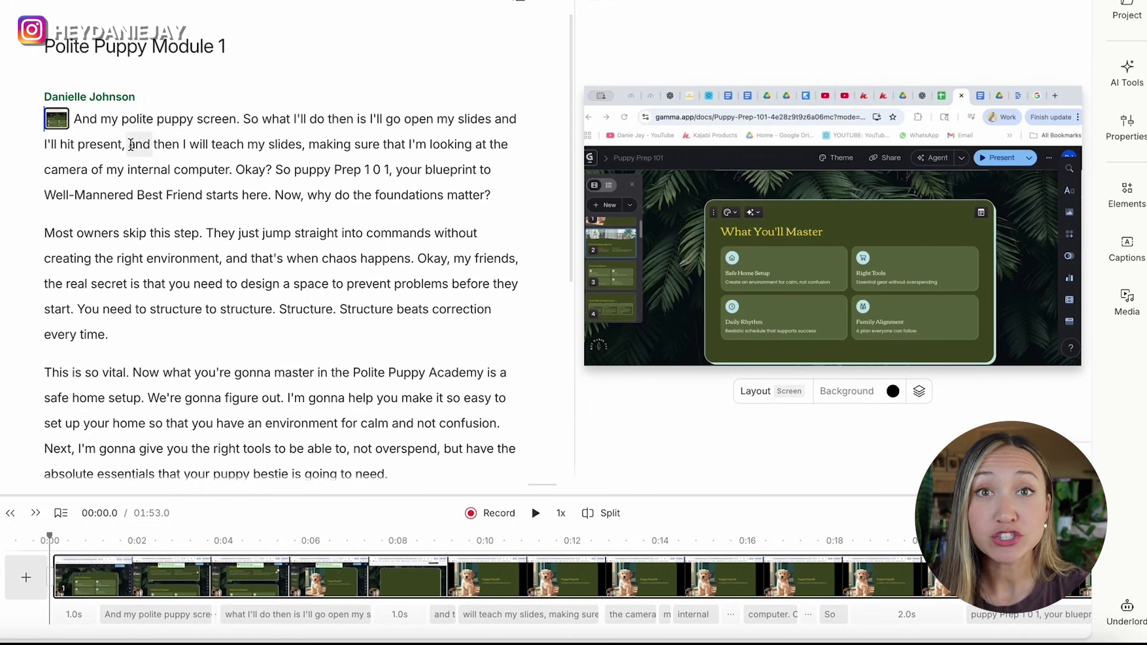
Step: Review the recording's transcript and preview the video at the passages about why the foundations matter and preventing problems
scroll(125, 112, "down", 6)
scroll(178, 170, "up", 6)
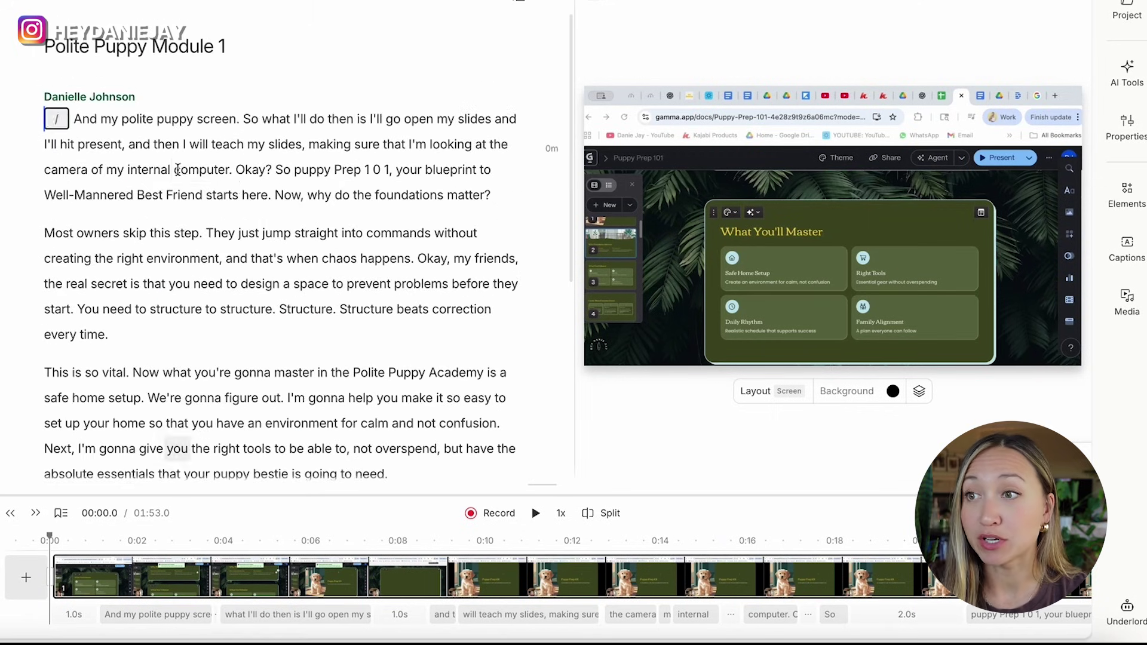
left_click(285, 202)
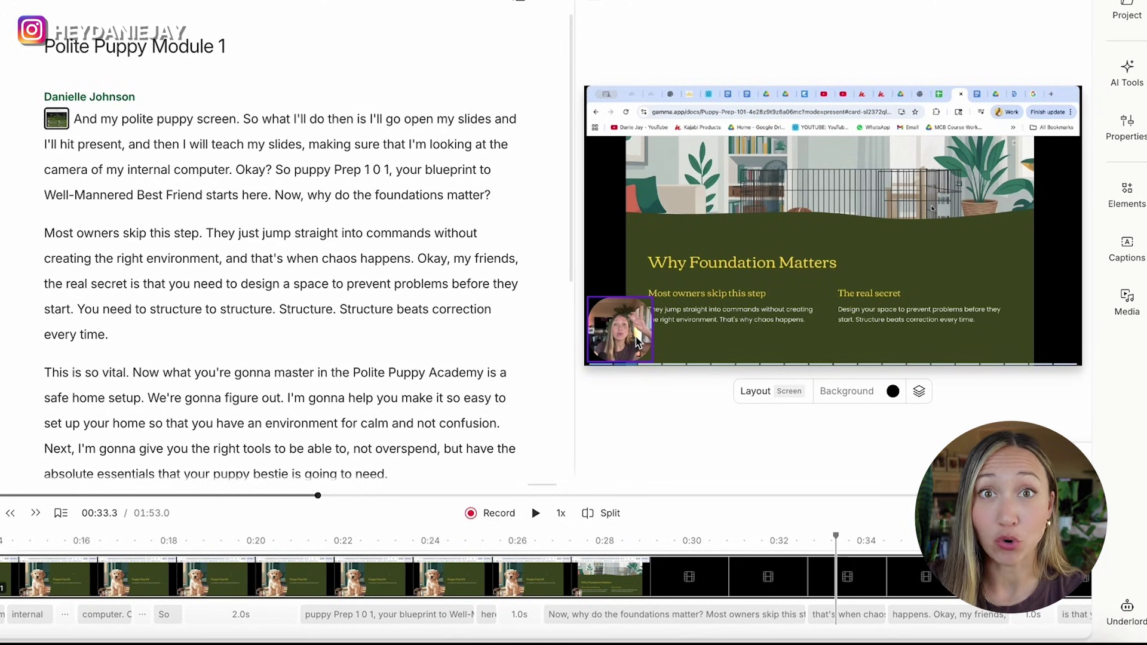
left_click(442, 276)
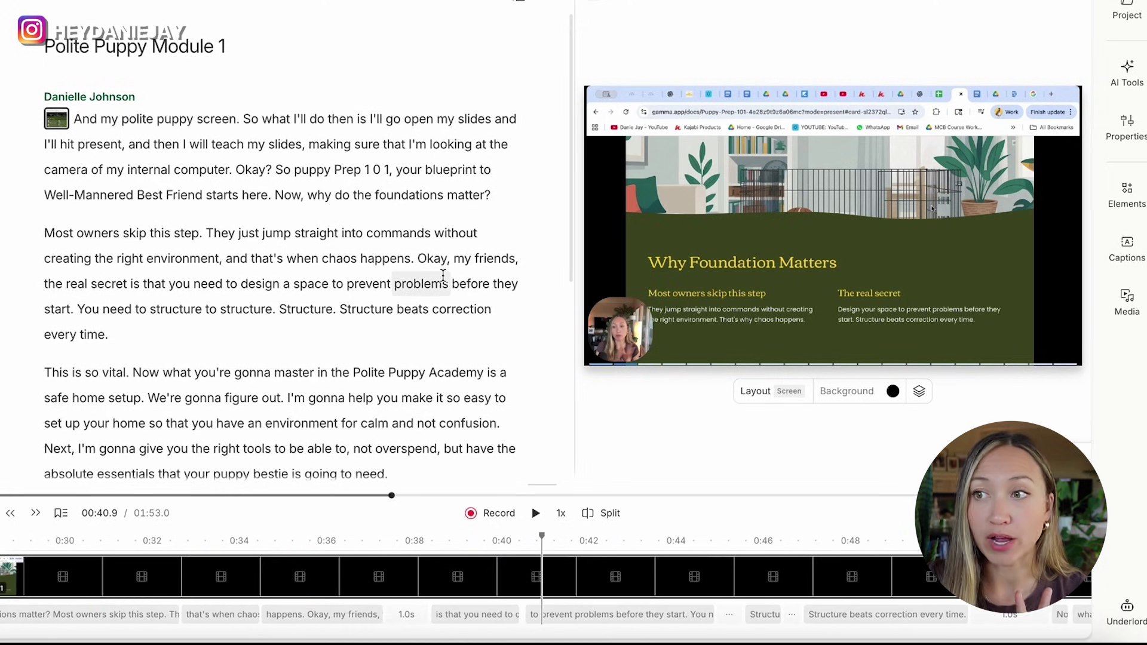
Step: Crop the screen recording to cut off the browser bars and the black margins around the slide
scroll(287, 272, "down", 4)
scroll(287, 272, "up", 4)
left_click(740, 184)
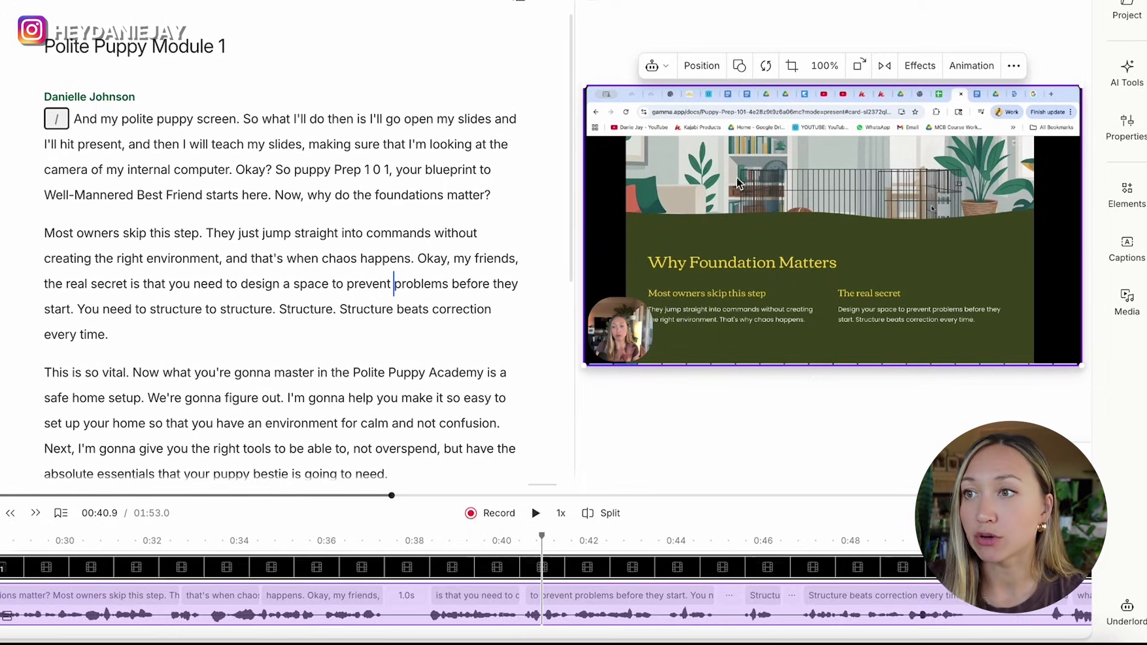
left_click(792, 67)
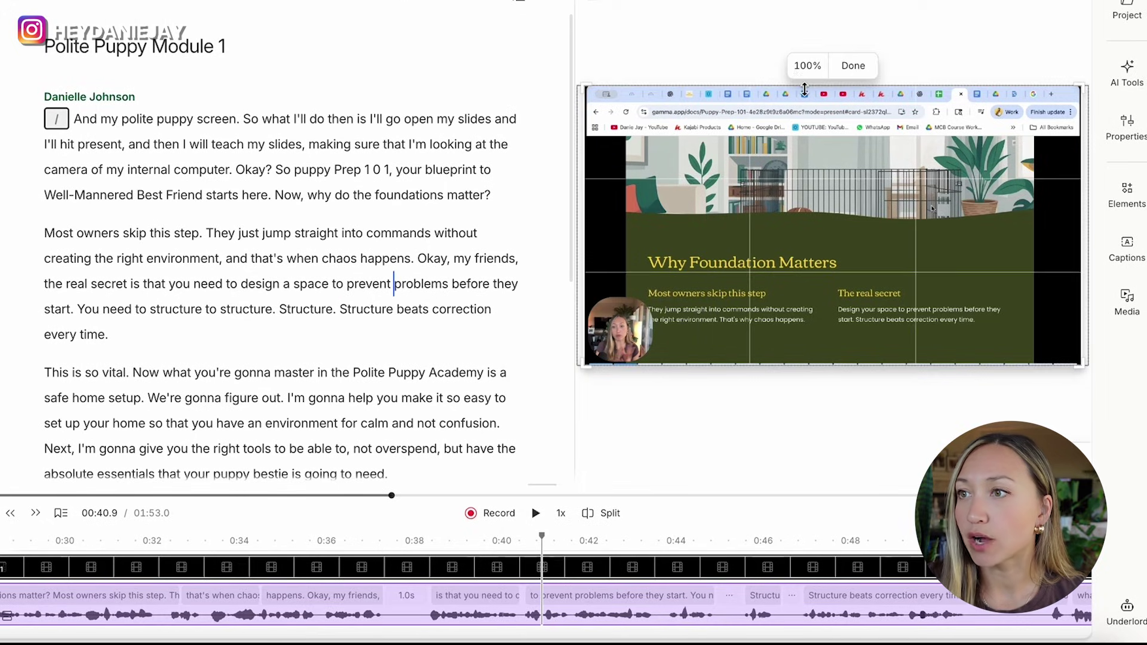
left_click_drag(802, 87, 802, 134)
left_click_drag(796, 365, 796, 361)
left_click_drag(587, 229, 621, 228)
left_click(635, 145)
Step: Enlarge the cropped slide recording to about 123% and position it so it nearly fills the video frame
left_click_drag(626, 135, 584, 113)
left_click_drag(743, 223, 747, 200)
left_click_drag(1038, 341, 1070, 351)
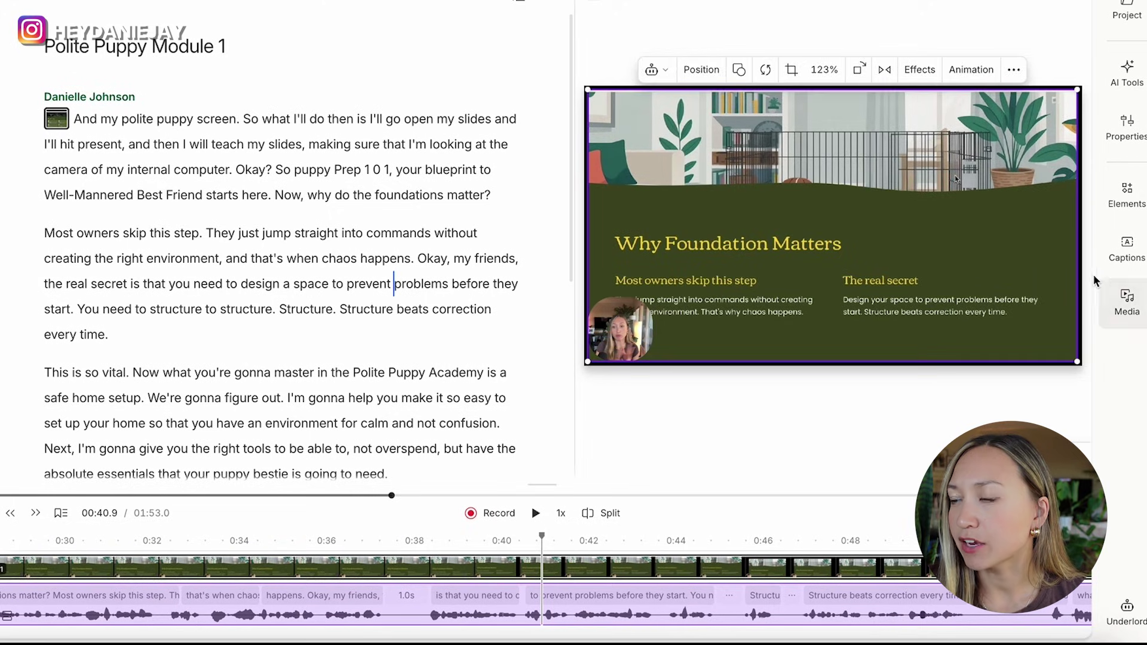
left_click(1088, 279)
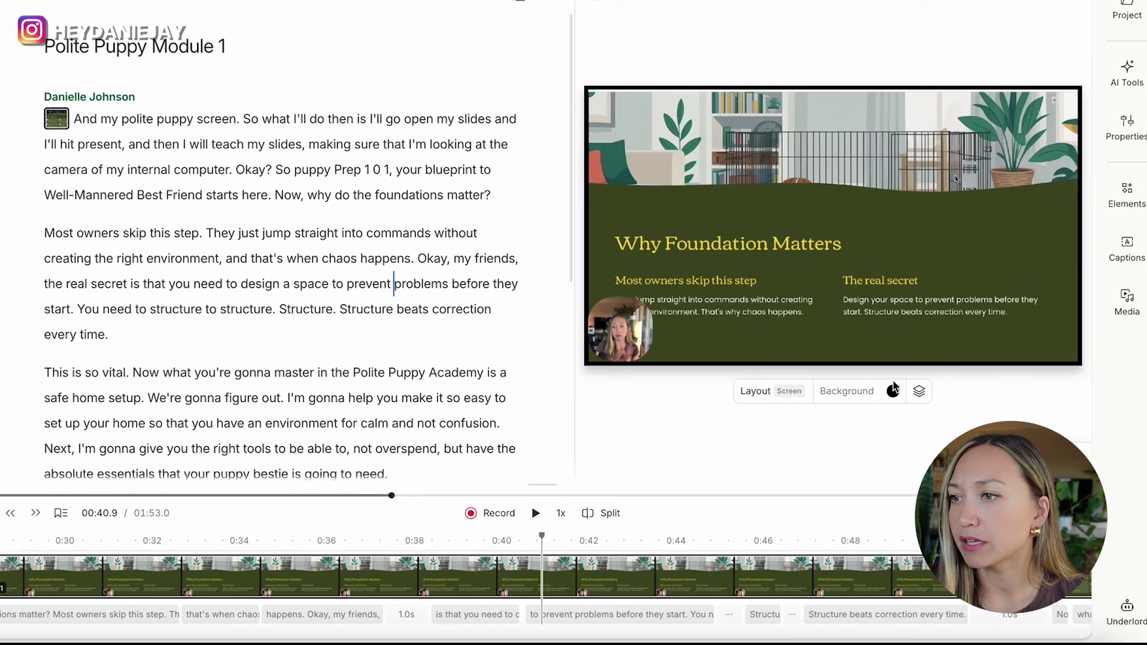
Step: Change the scene background to the dark green that matches the slides
left_click(863, 395)
left_click(842, 269)
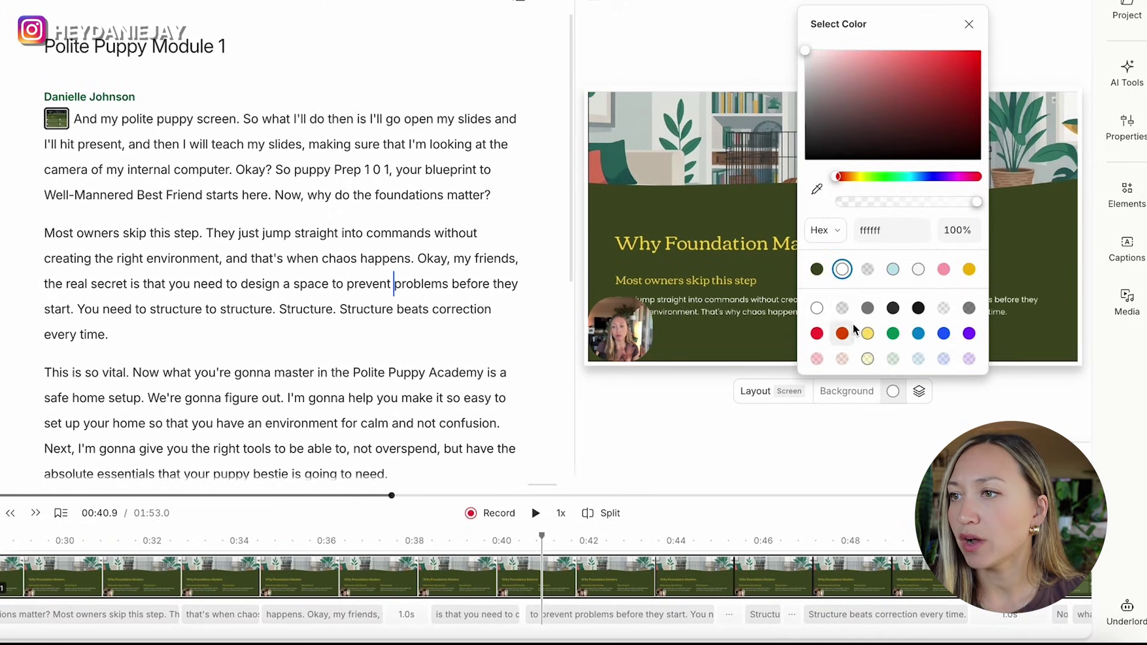
left_click(816, 270)
left_click(684, 431)
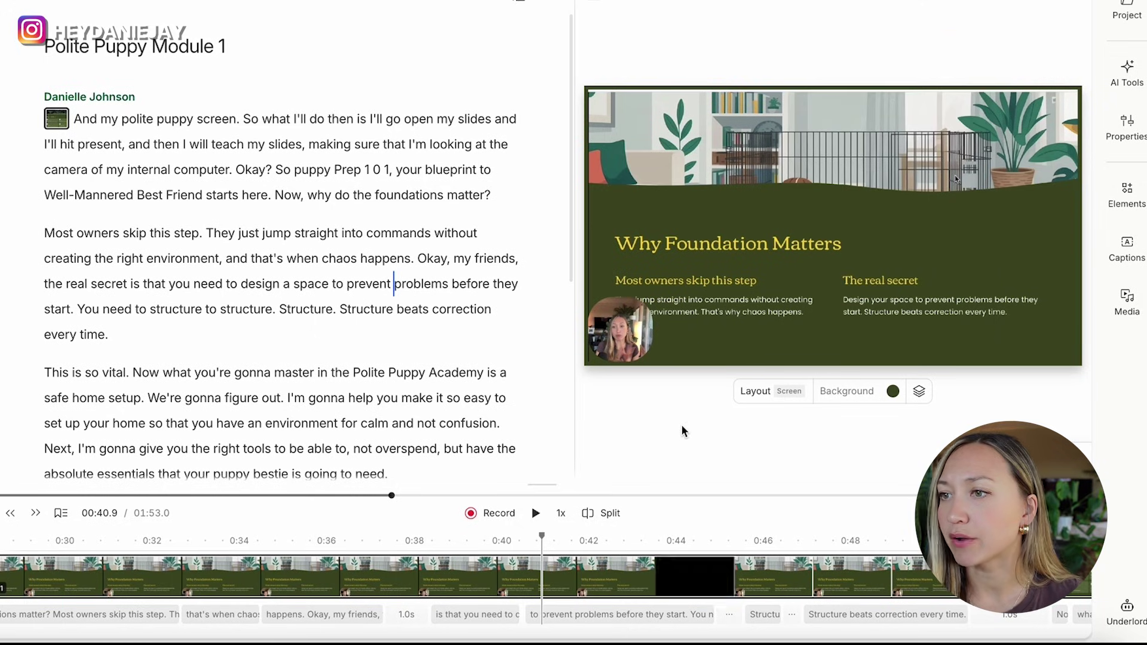
Step: Enlarge the webcam overlay and move it to the upper-right corner of the slide
left_click(639, 335)
left_click_drag(653, 298, 696, 270)
left_click_drag(663, 326, 1047, 172)
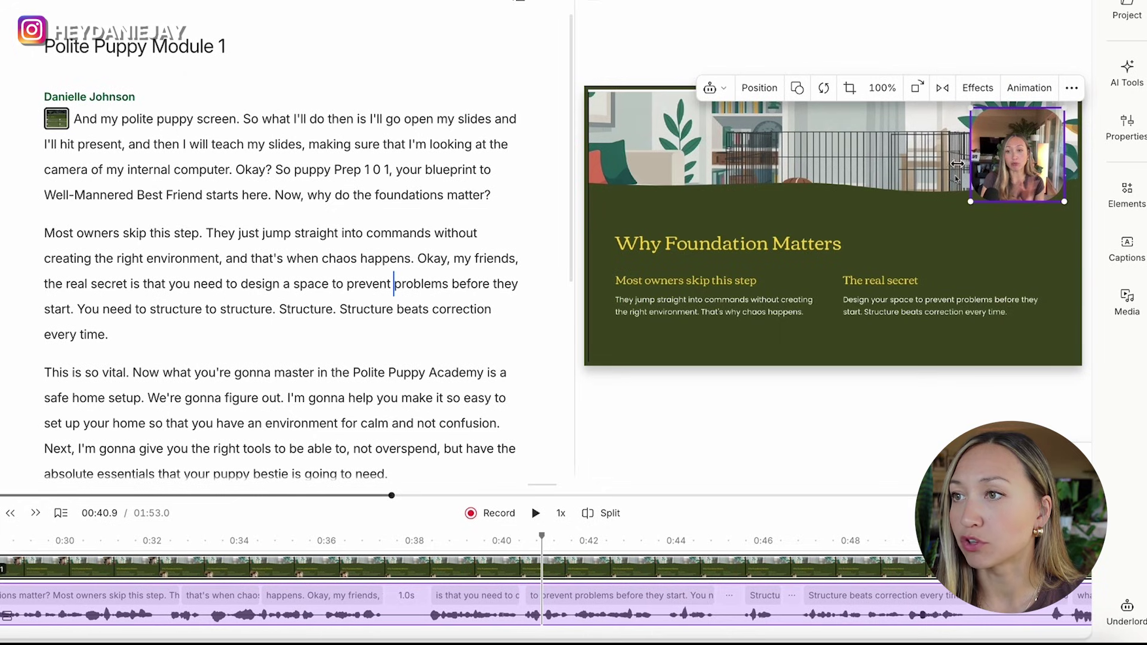
Step: Set the shape of the webcam overlay to Circle
left_click(801, 88)
left_click(810, 122)
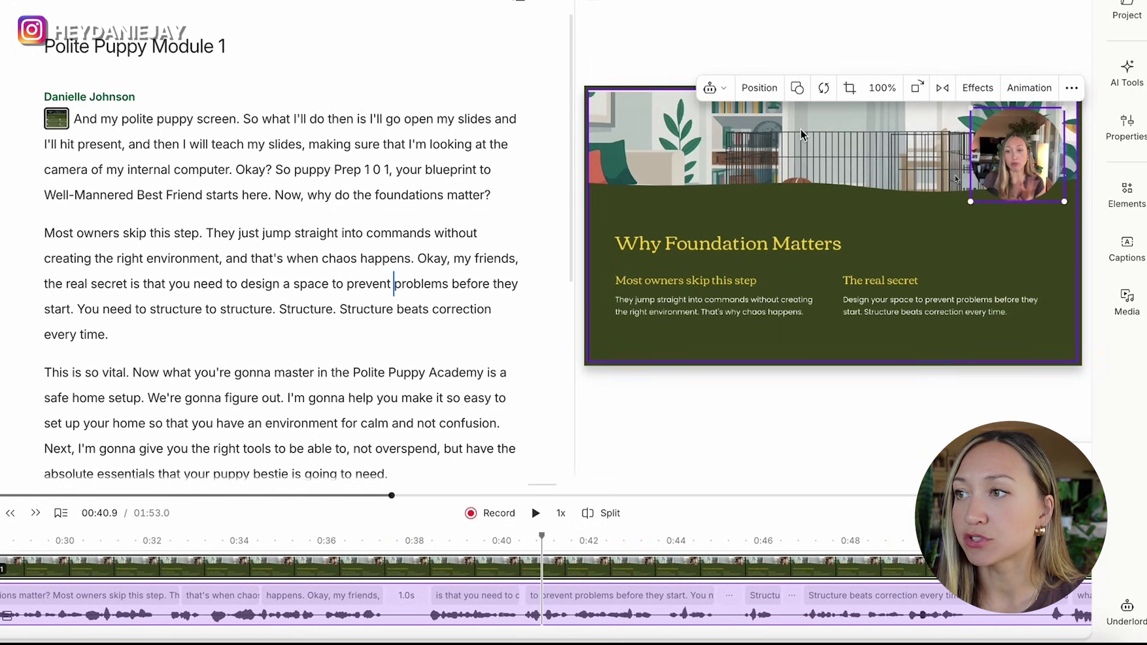
left_click(802, 88)
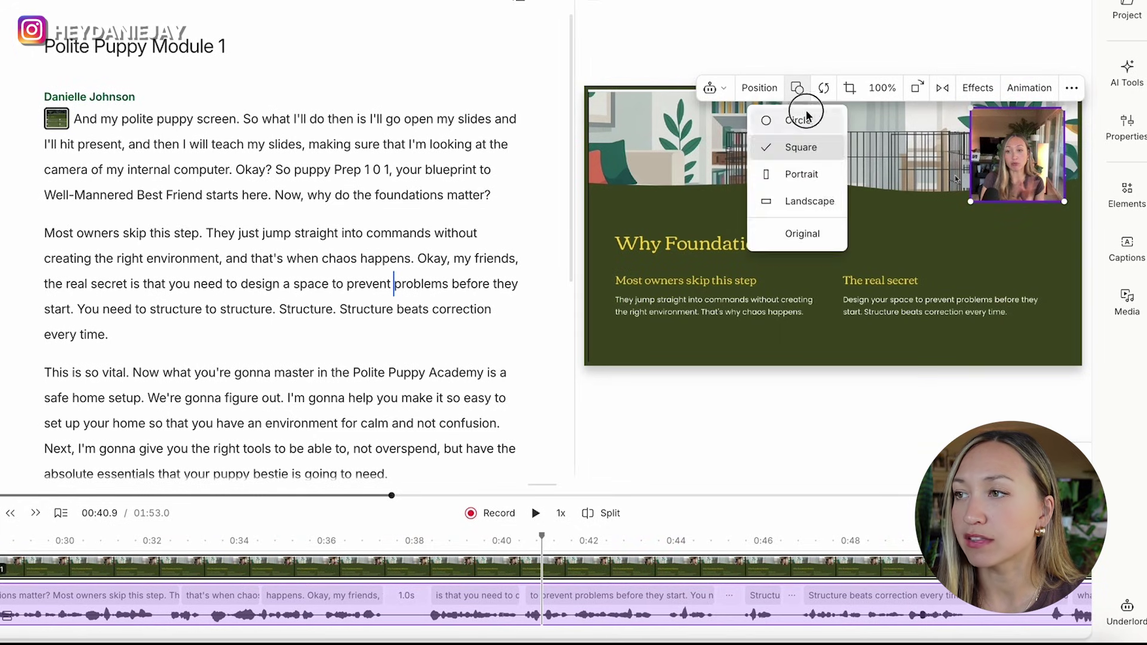
left_click(771, 118)
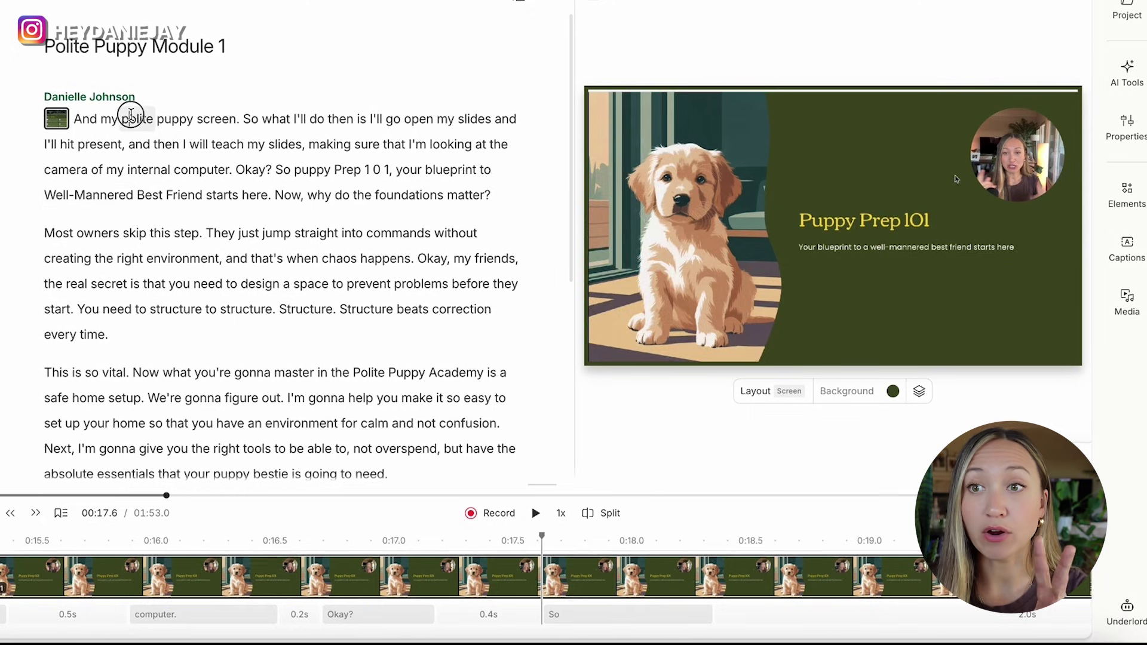
Step: Delete the opening transcript passage from "And my polite puppy screen" through "So", making the video start at "puppy Prep 1 0 1"
scroll(108, 258, "down", 3)
scroll(108, 259, "up", 3)
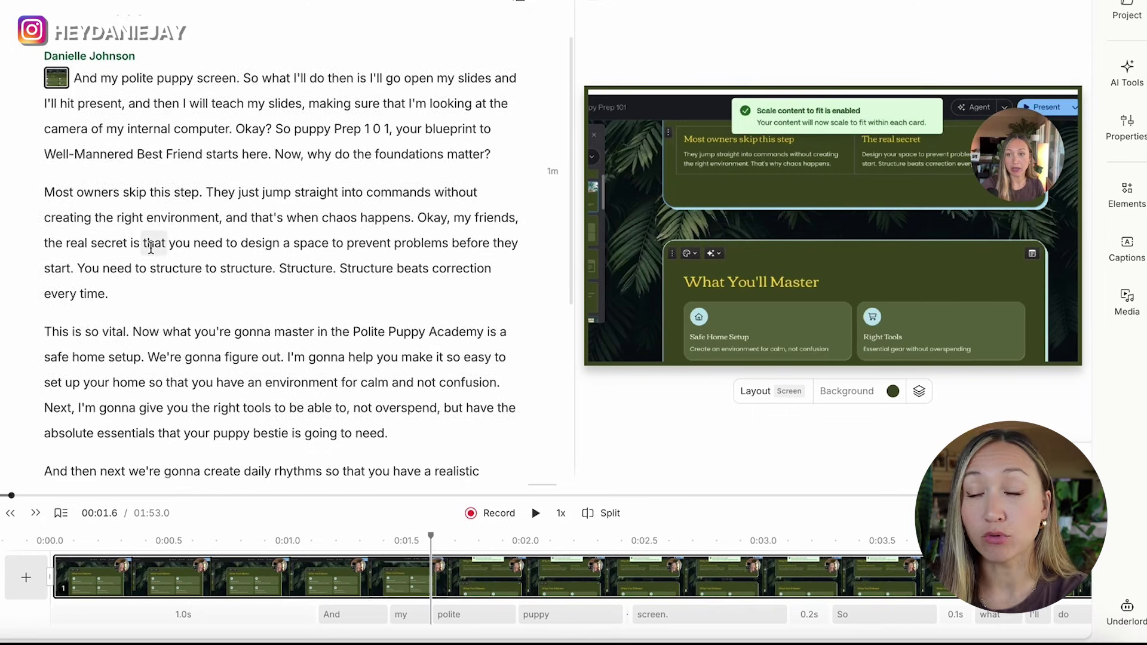
scroll(324, 204, "down", 1)
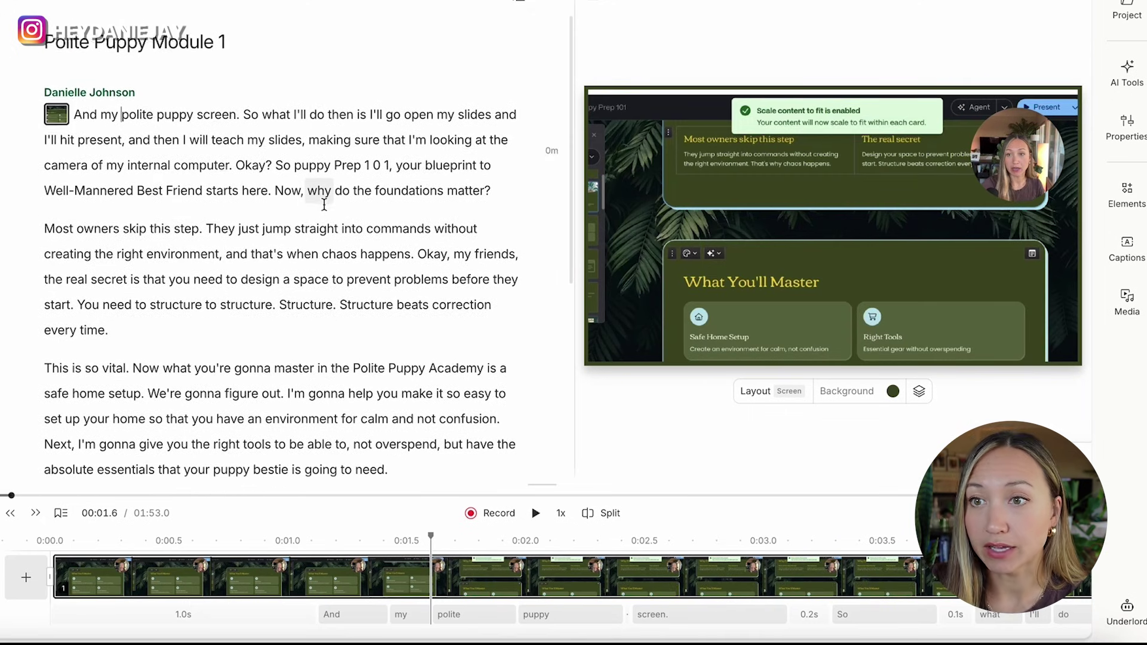
left_click(299, 164)
left_click_drag(292, 165, 75, 112)
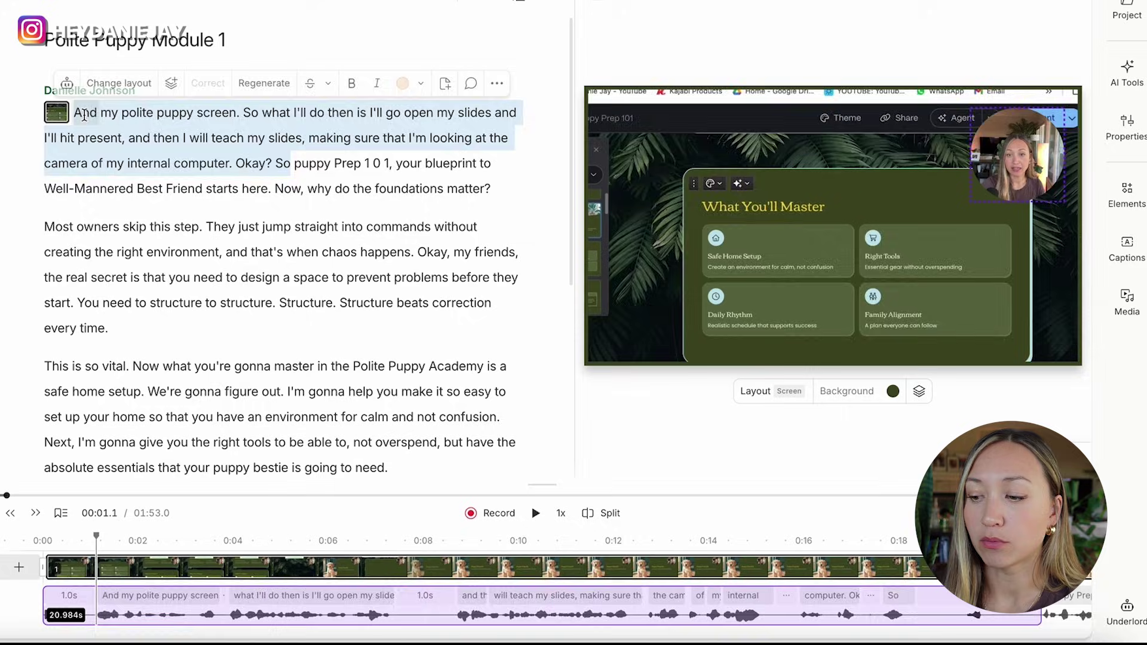
key("BackSpace")
double_click(91, 112)
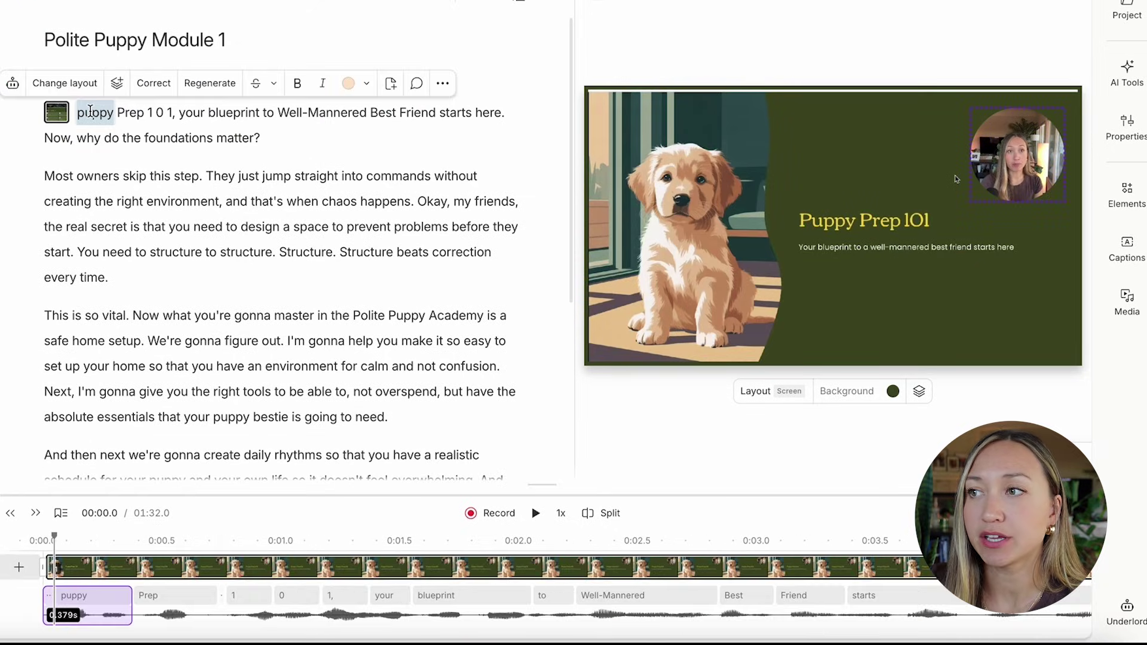
left_click(86, 112)
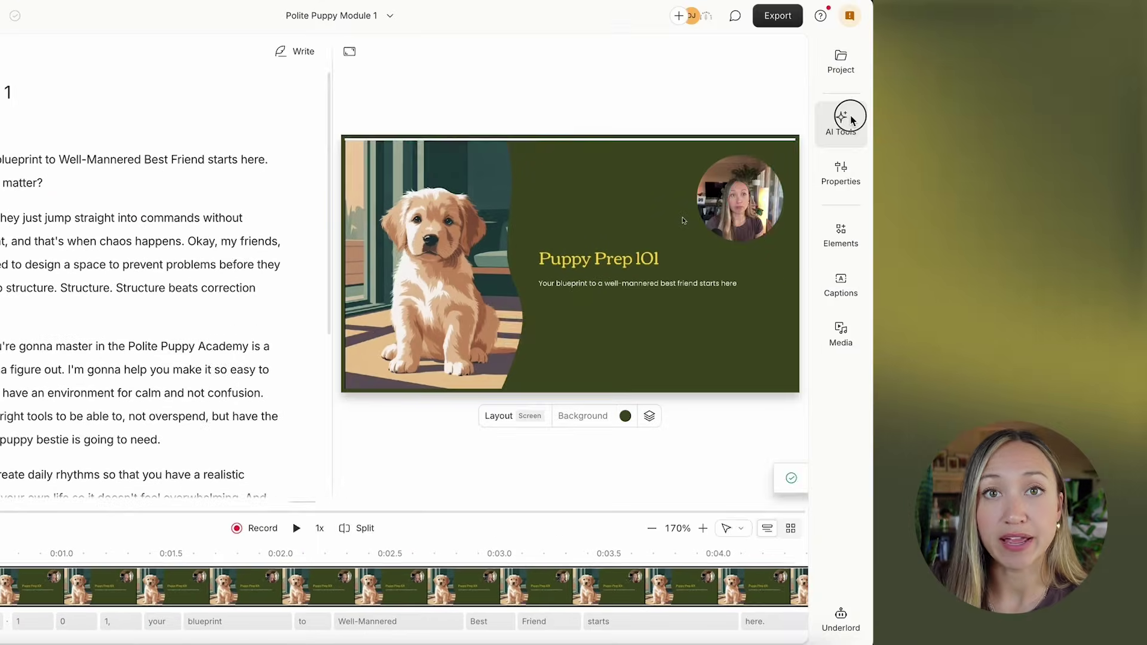
Step: Apply Studio Sound to the script audio and return to the scene properties
left_click(1131, 70)
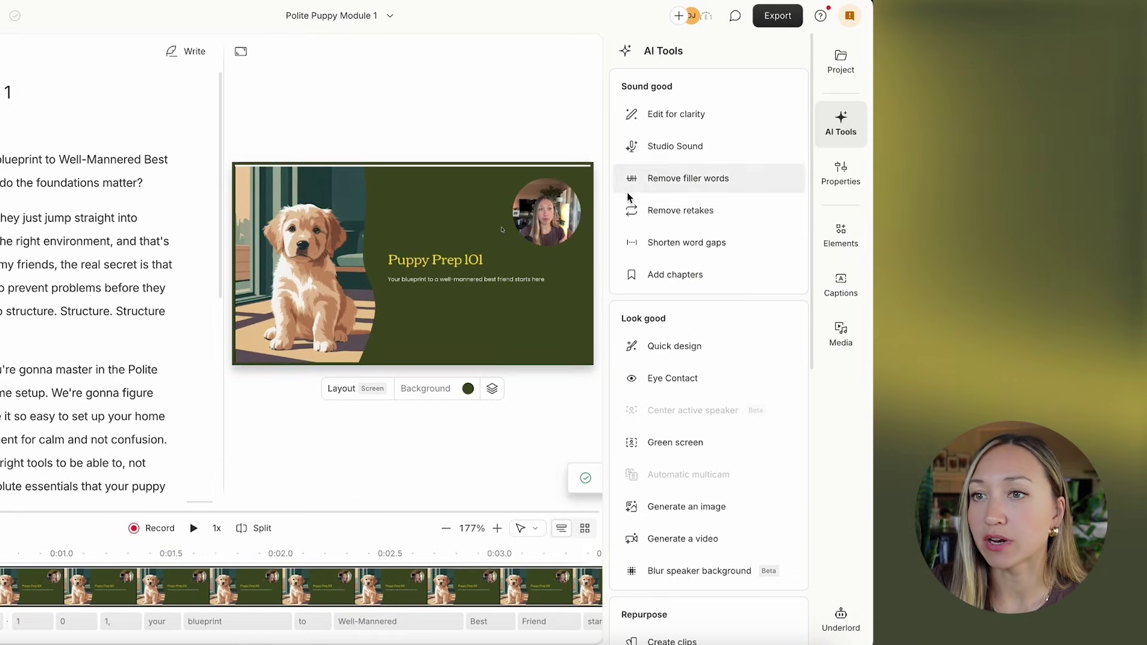
left_click(684, 150)
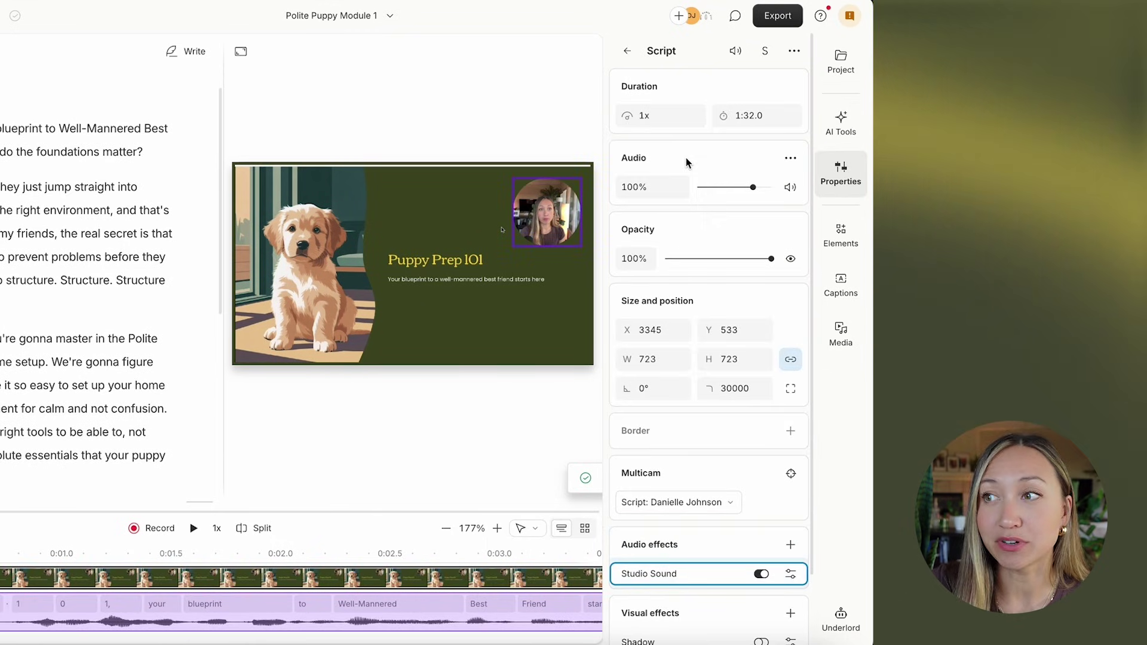
scroll(683, 121, "down", 1)
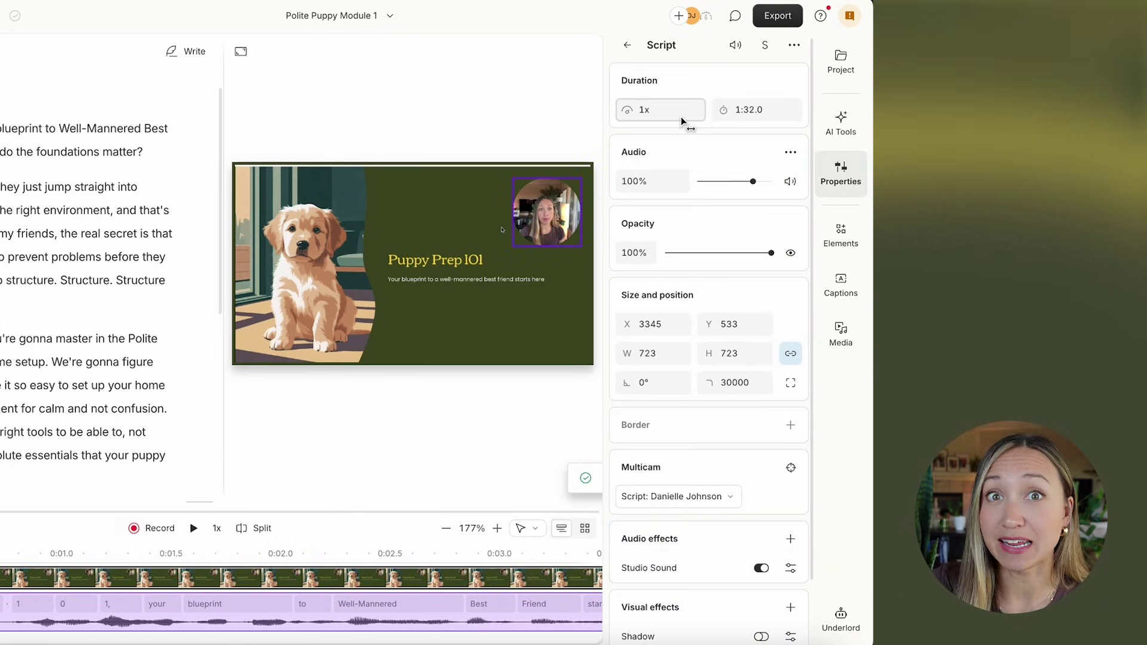
left_click(627, 45)
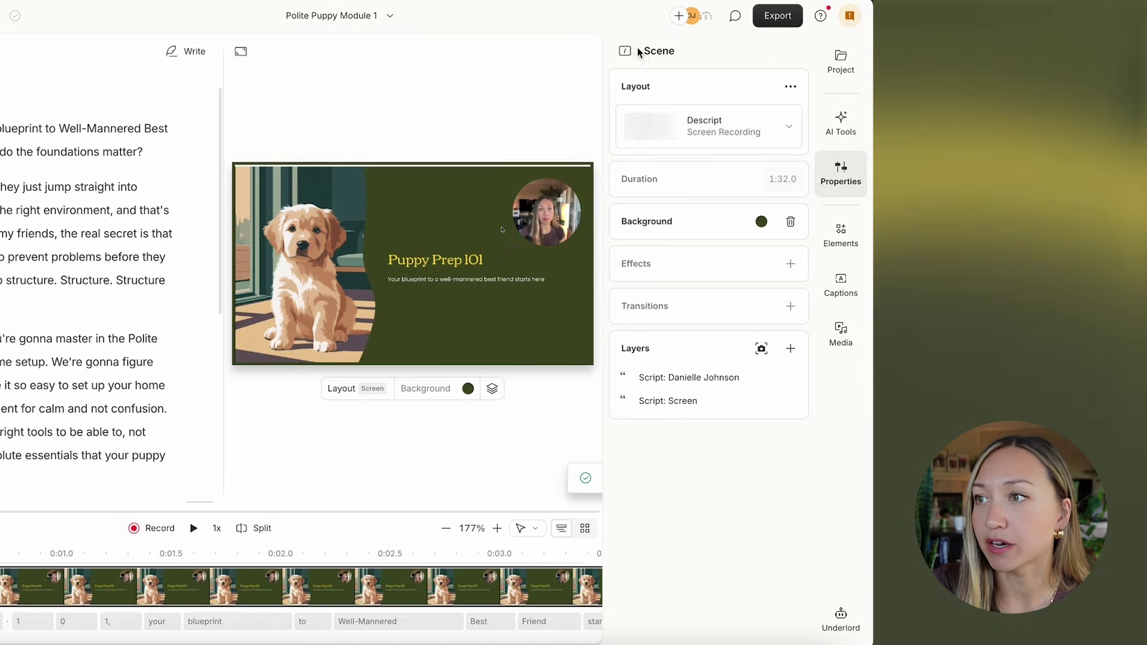
Step: Find all filler words in the composition and remove every "Um"
left_click(841, 133)
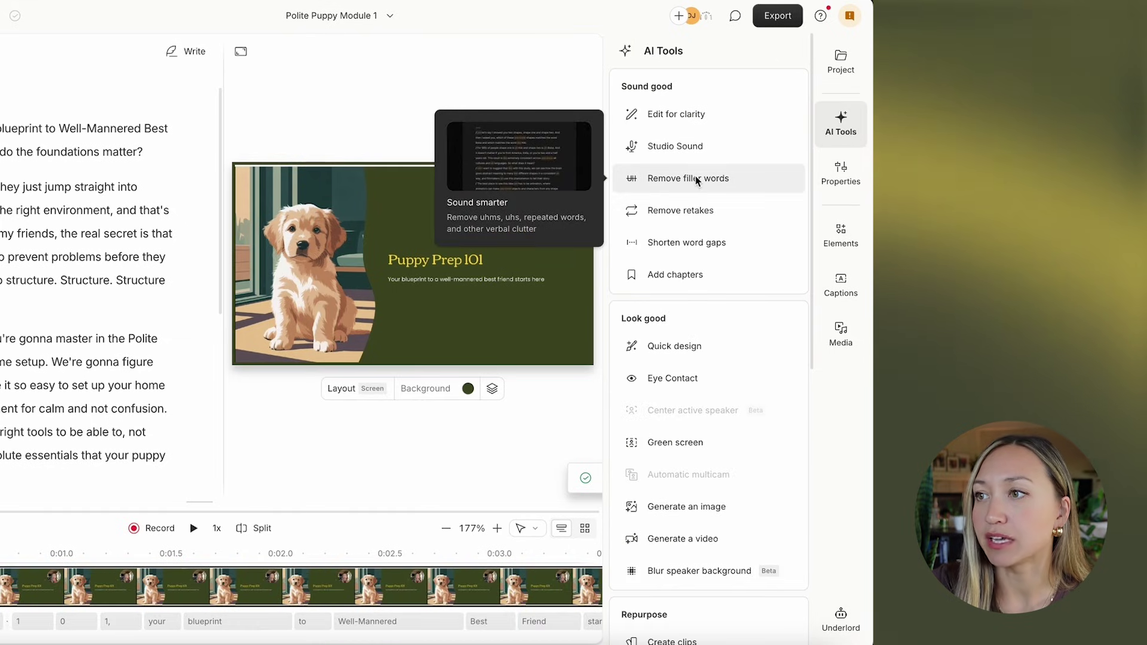
left_click(707, 177)
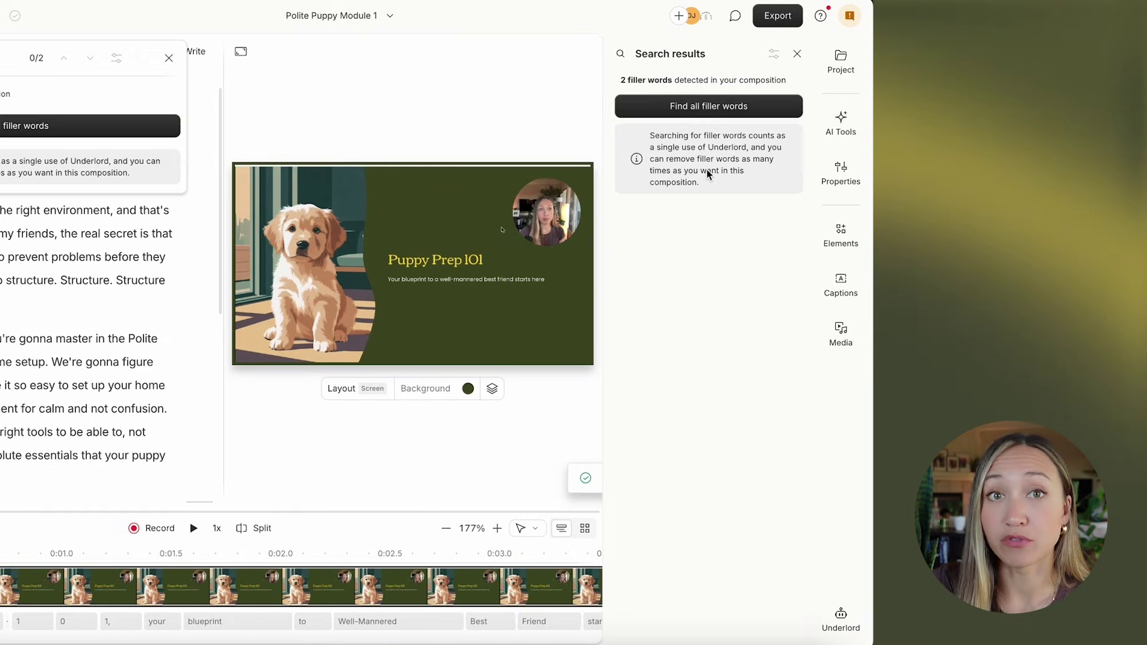
left_click(709, 110)
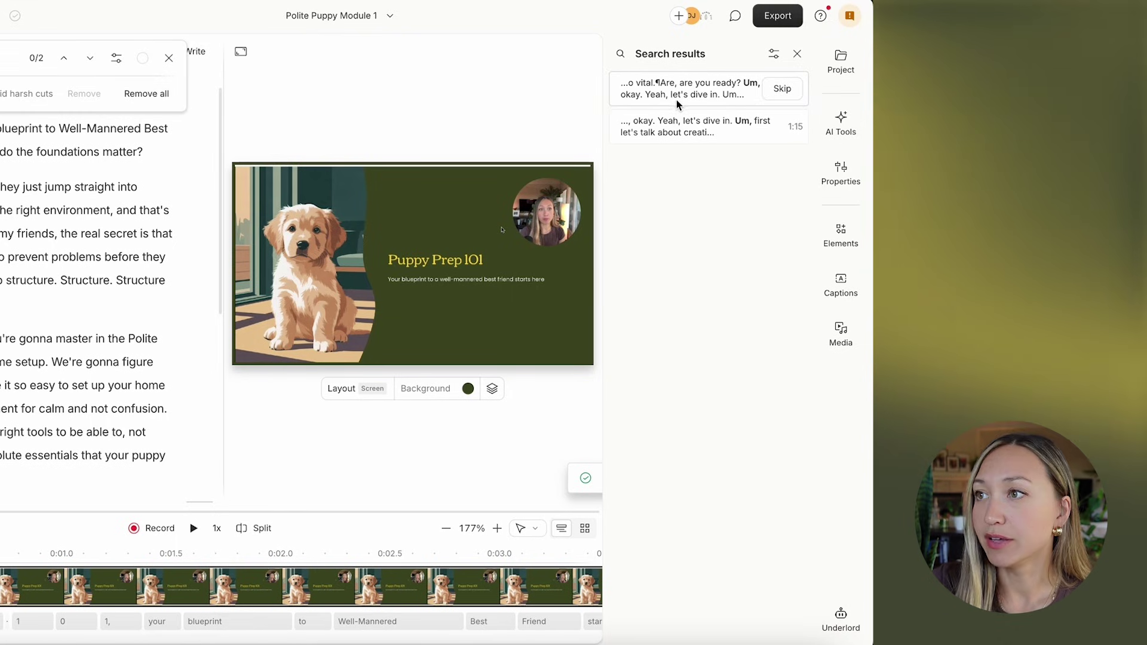
left_click(686, 119)
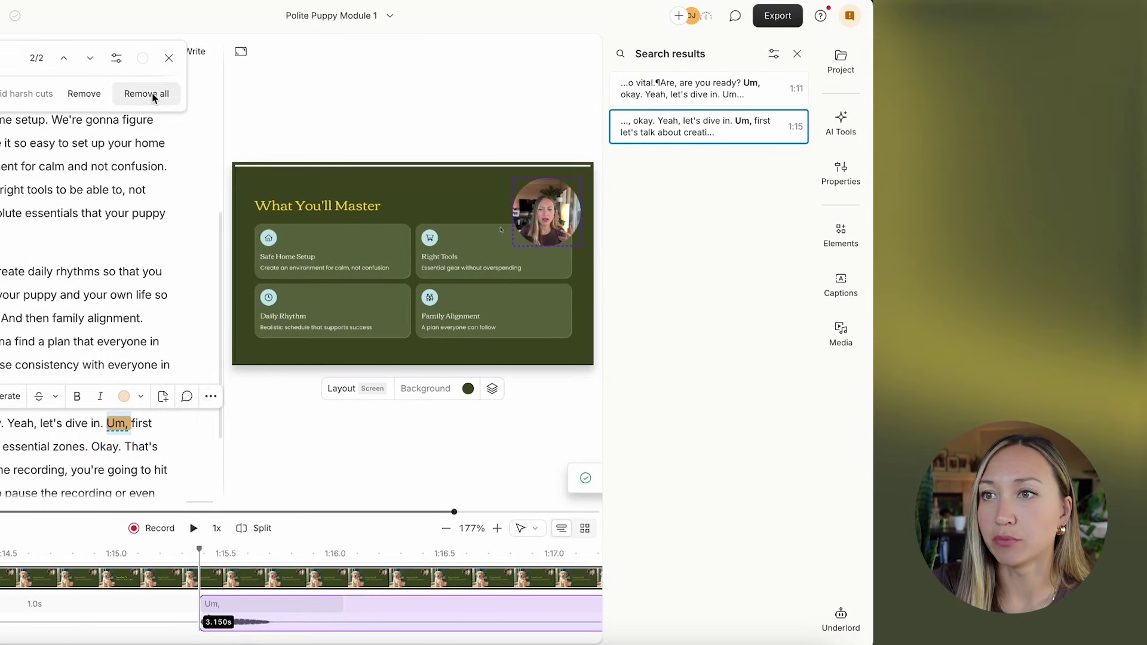
left_click(146, 93)
Step: Run the Remove retakes AI tool on the composition and finish its review
left_click(841, 122)
left_click(738, 210)
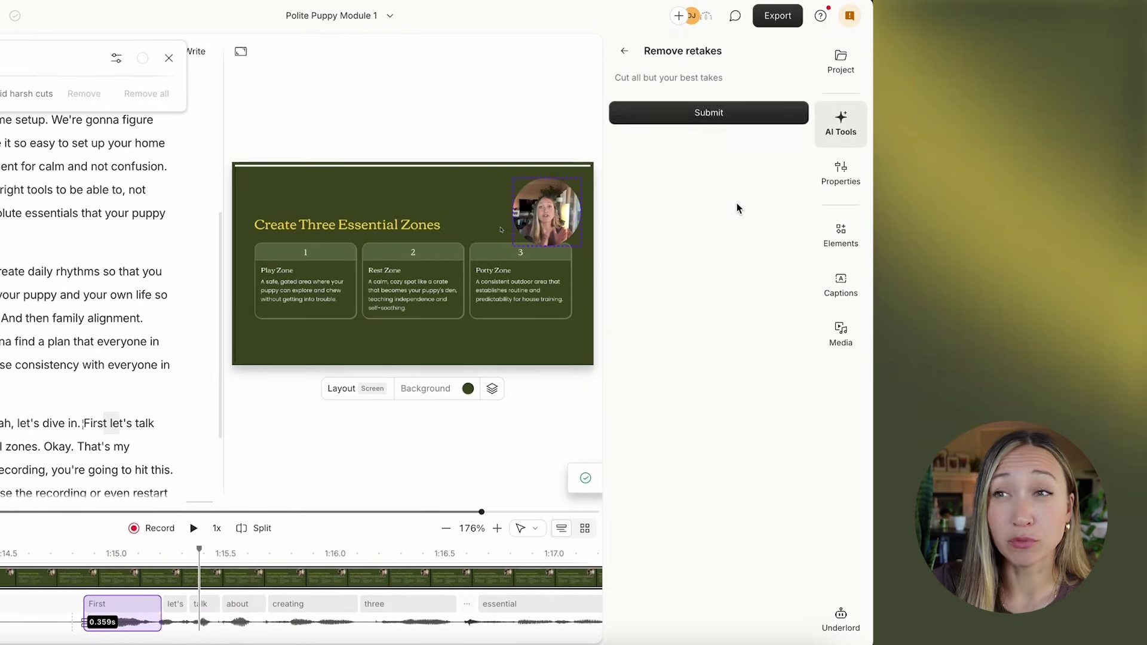
left_click(676, 123)
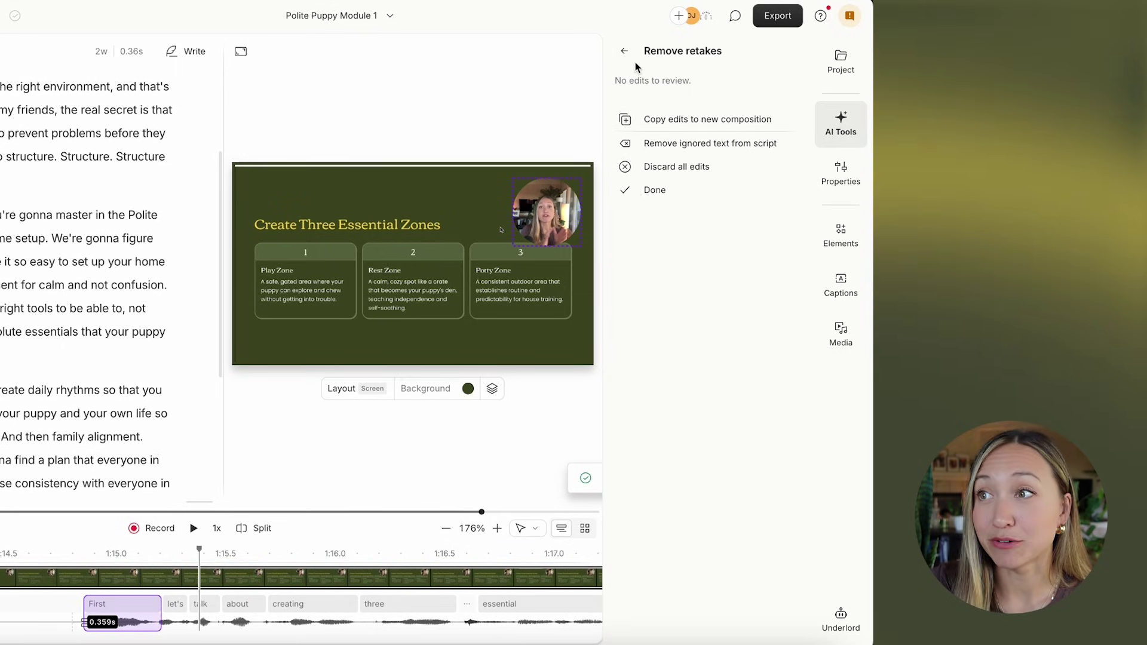
left_click(648, 187)
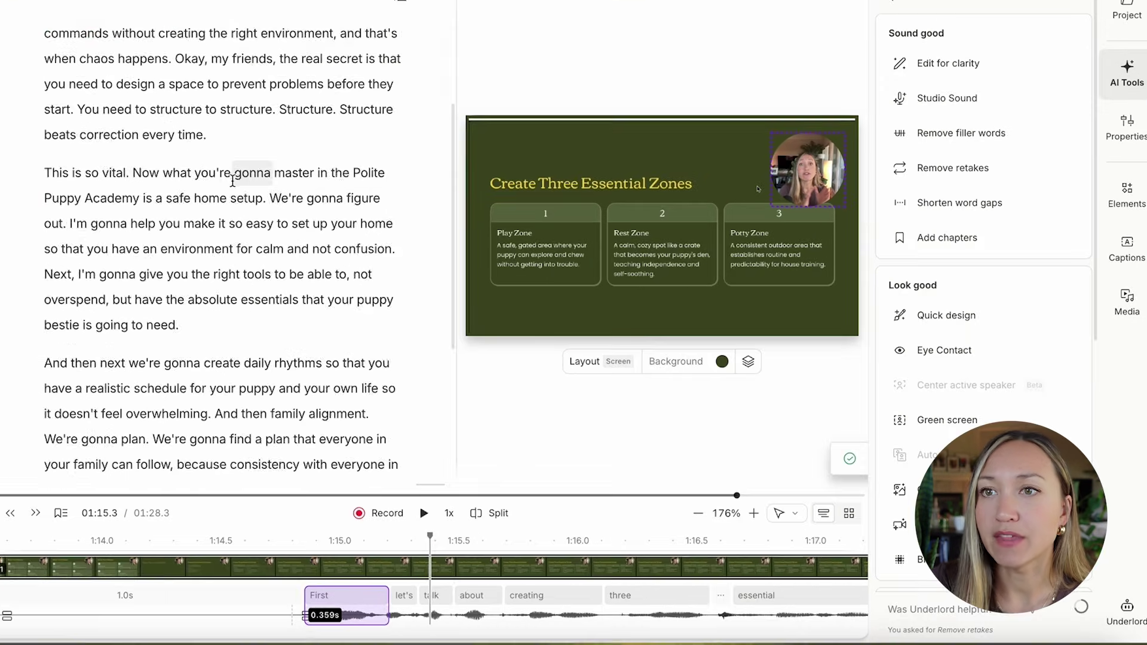
Step: Find all word gaps longer than 1 second and shorten them all to 0.5 seconds
left_click(79, 119)
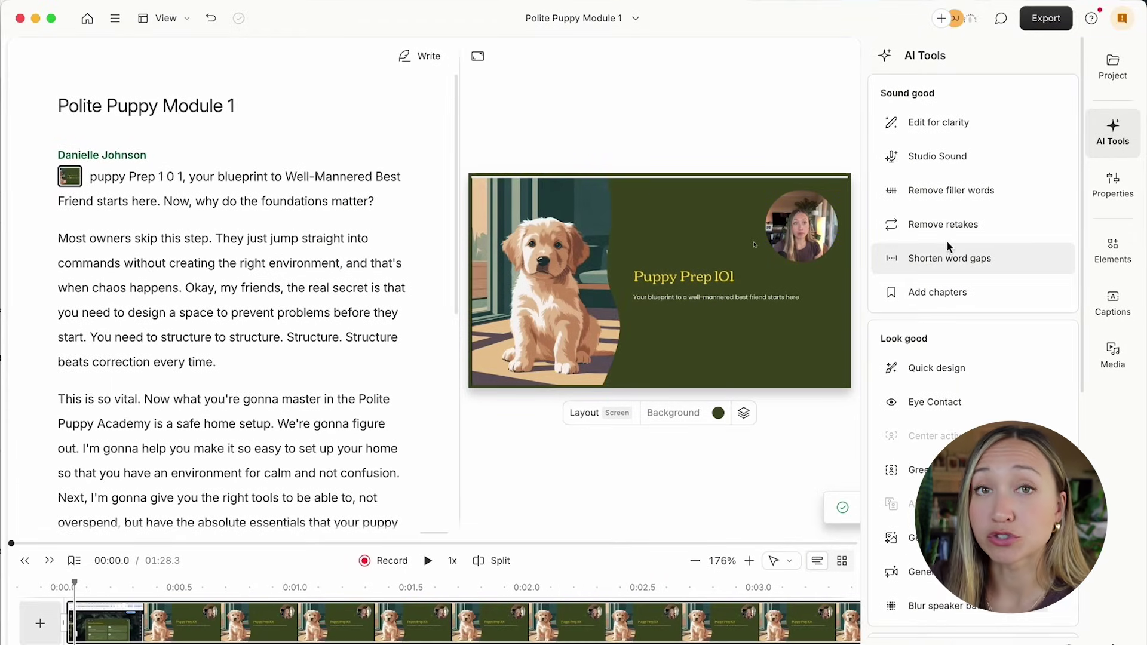
left_click(958, 257)
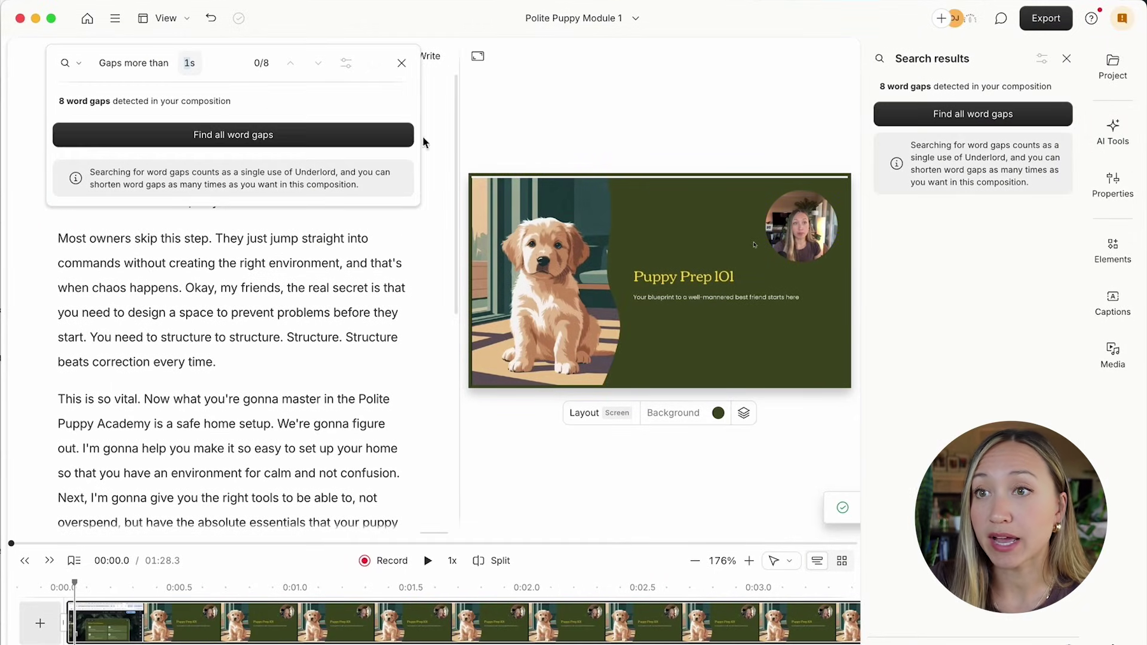
left_click(207, 136)
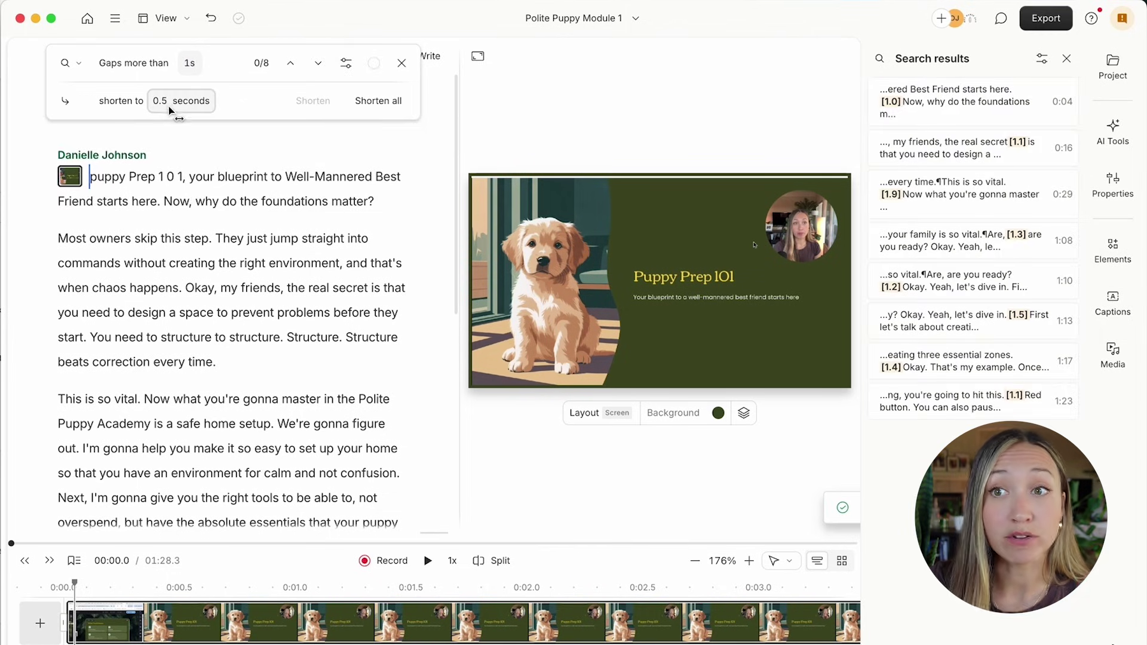
left_click(377, 101)
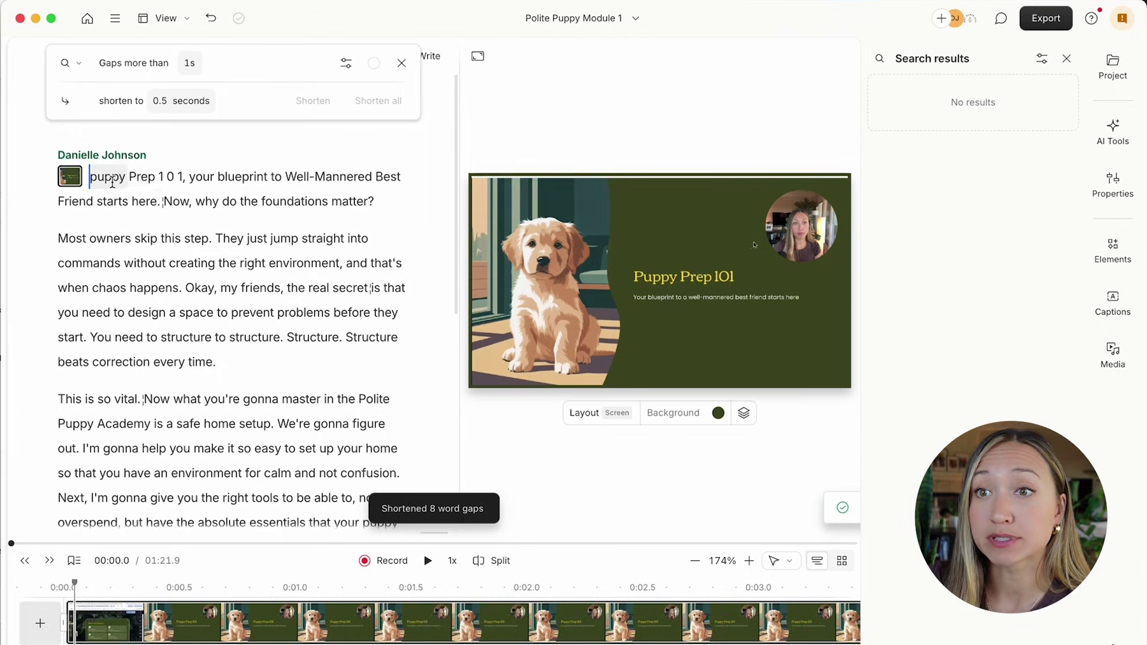
Step: Insert a scene break in the script before "Now, why do the foundations matter?"
left_click(162, 202)
left_click(183, 201)
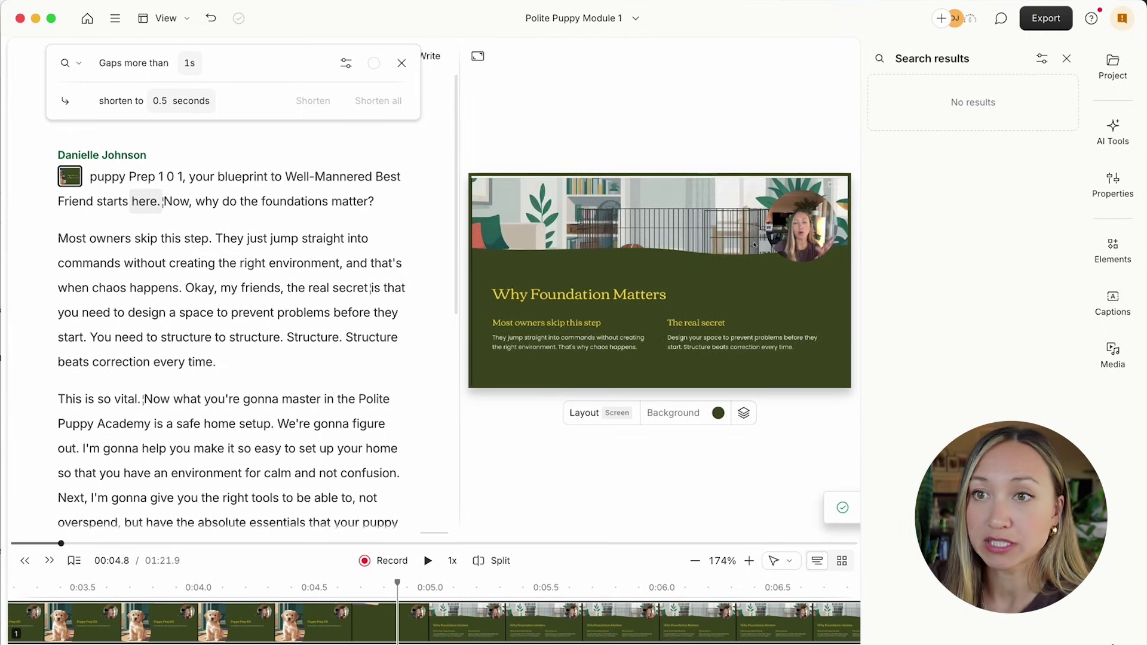
key("/")
Step: Apply the Camera layout to the first scene and reopen its layout choices
left_click(83, 178)
left_click(75, 177)
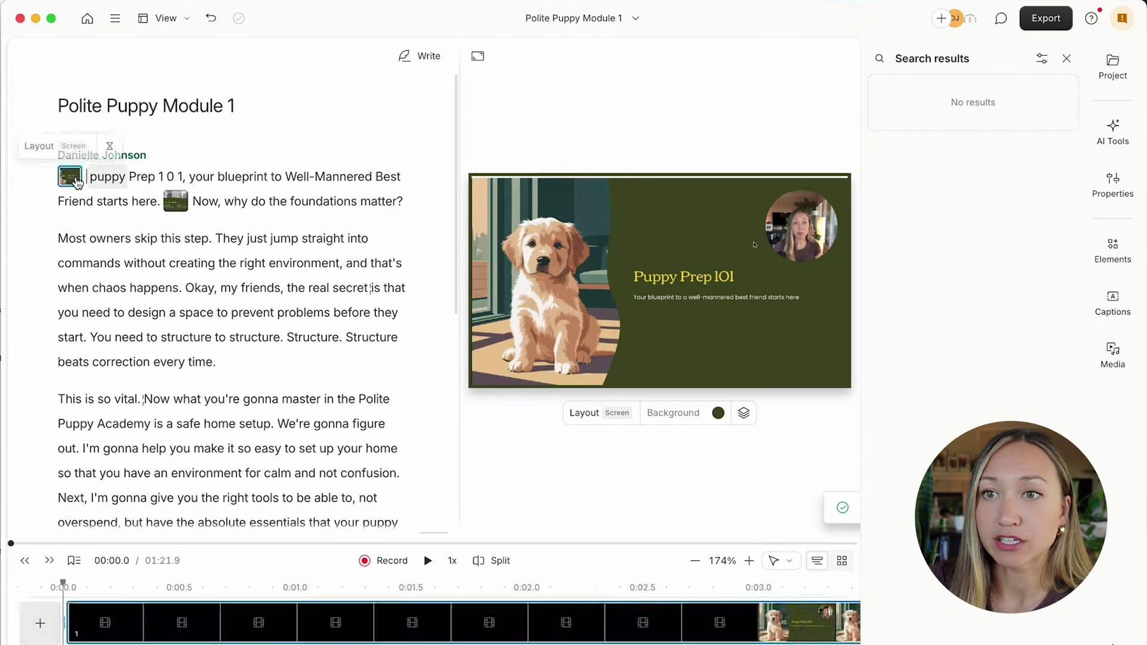
left_click(73, 149)
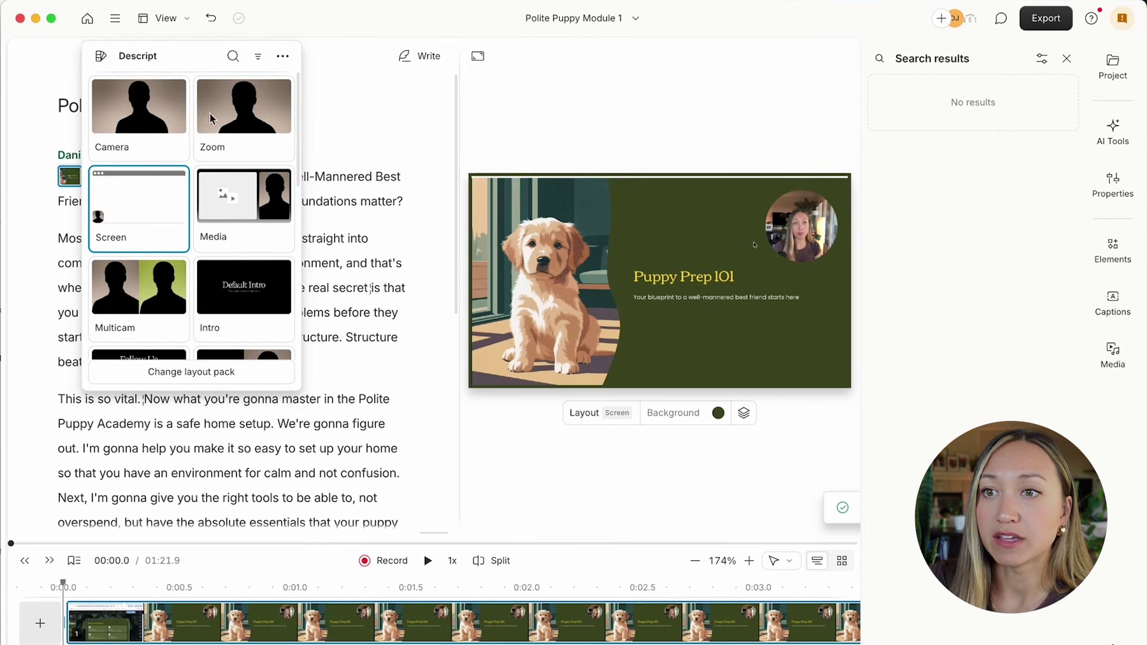
left_click(141, 138)
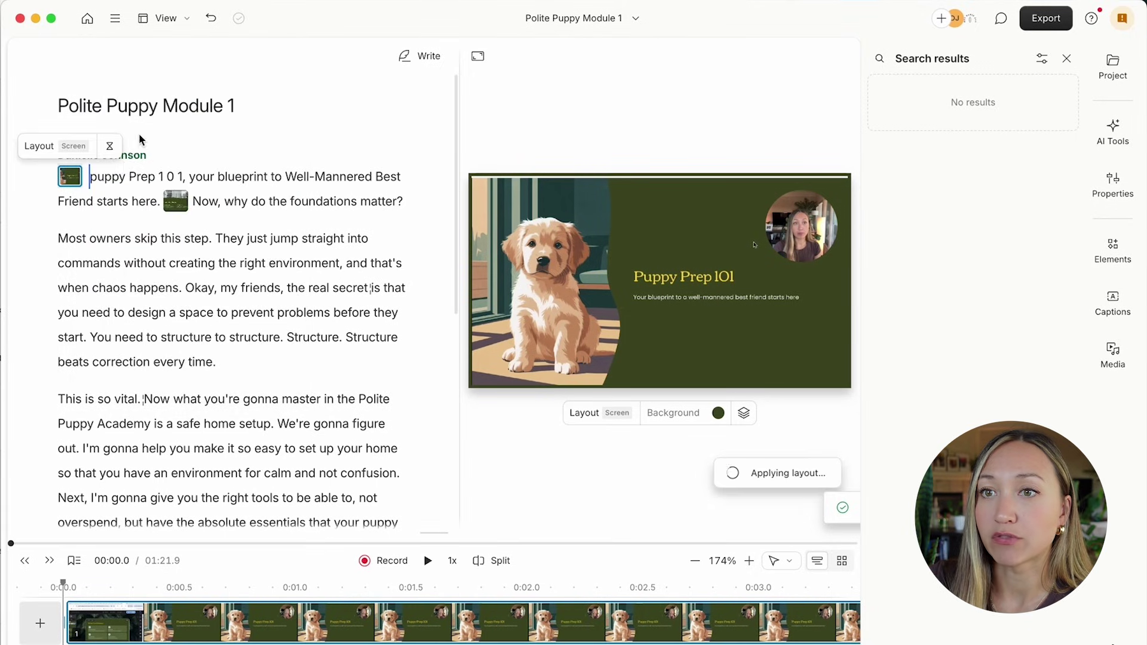
left_click(96, 146)
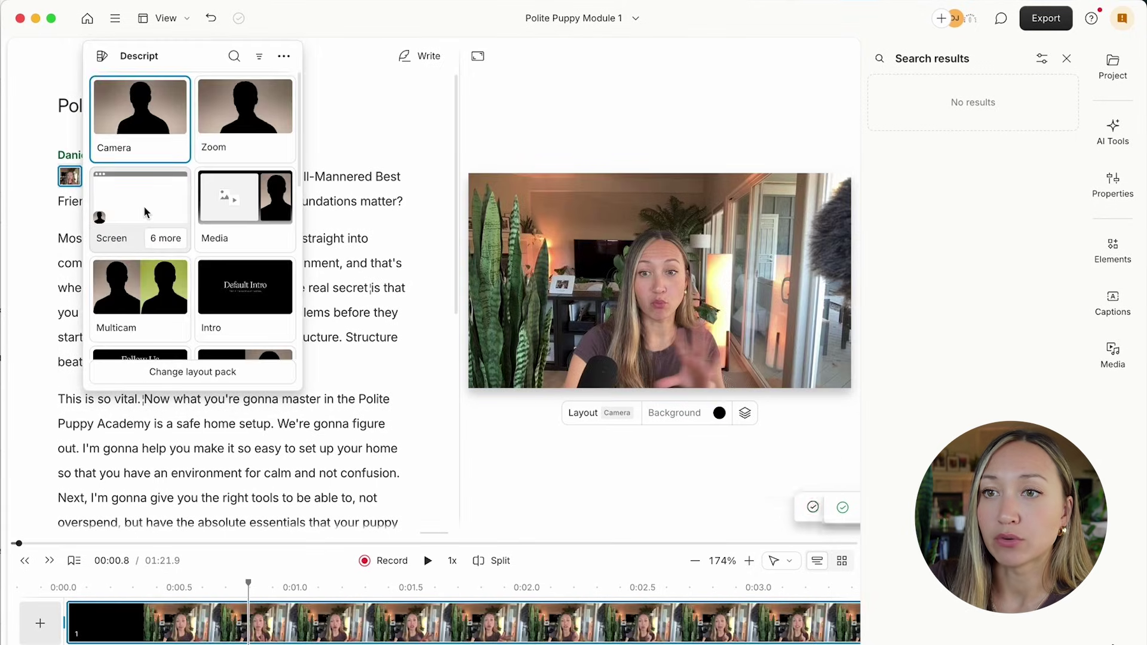
Step: Apply the Chapter layout to the first scene, title it "Puppy Prep 101", and play the opening to check it
scroll(250, 293, "down", 2)
left_click(245, 297)
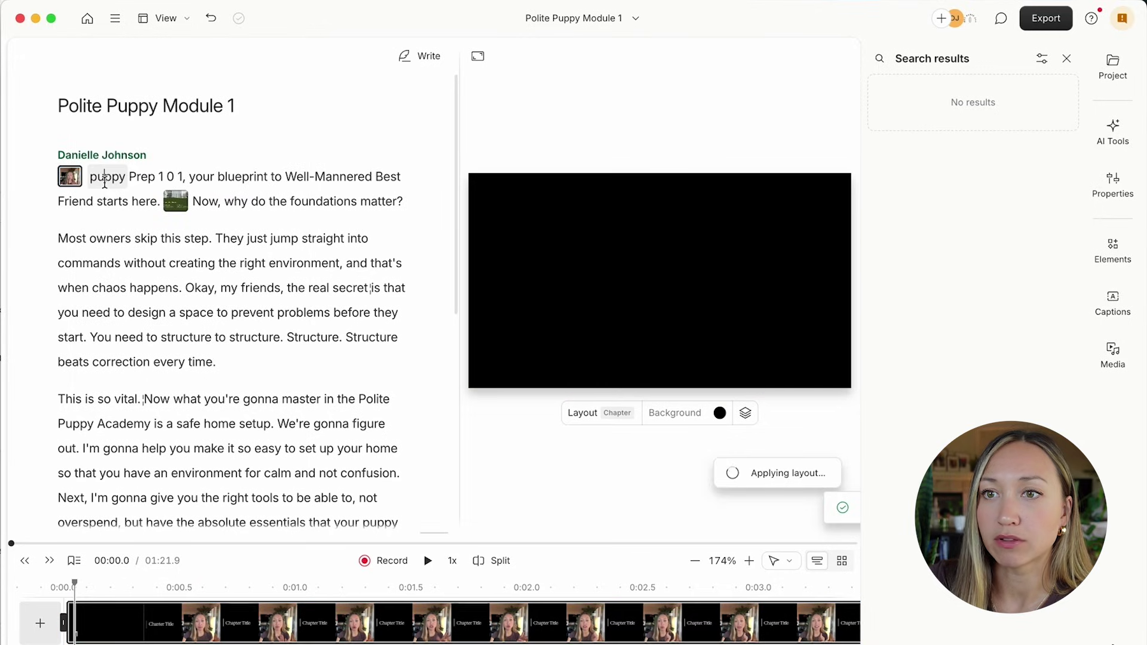
key("space")
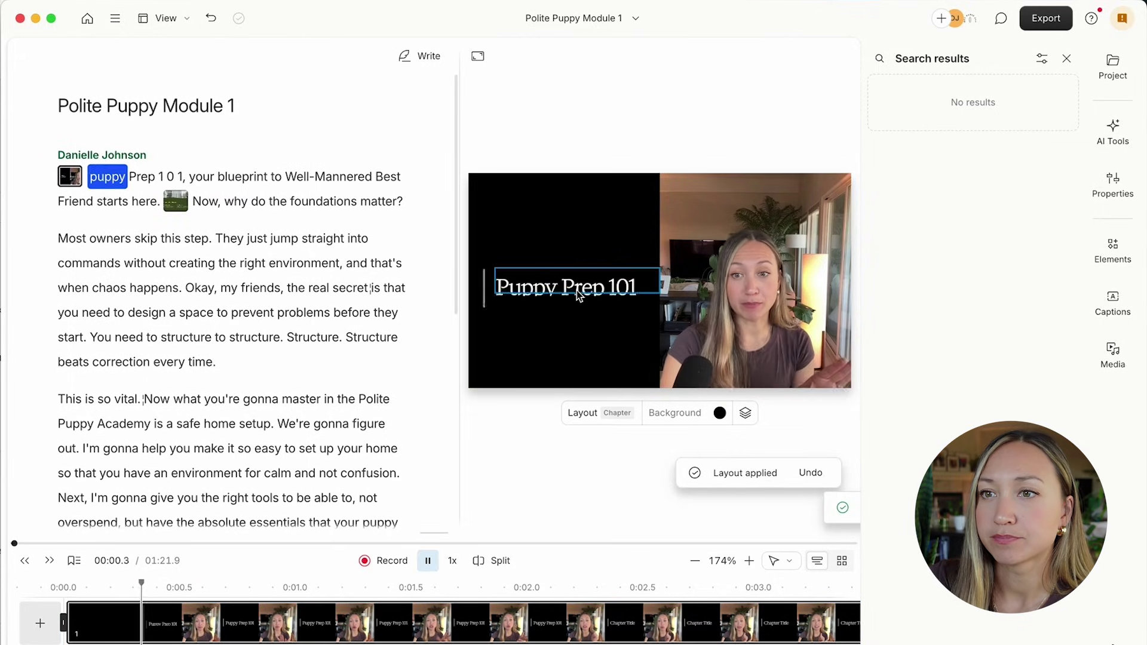
key("space")
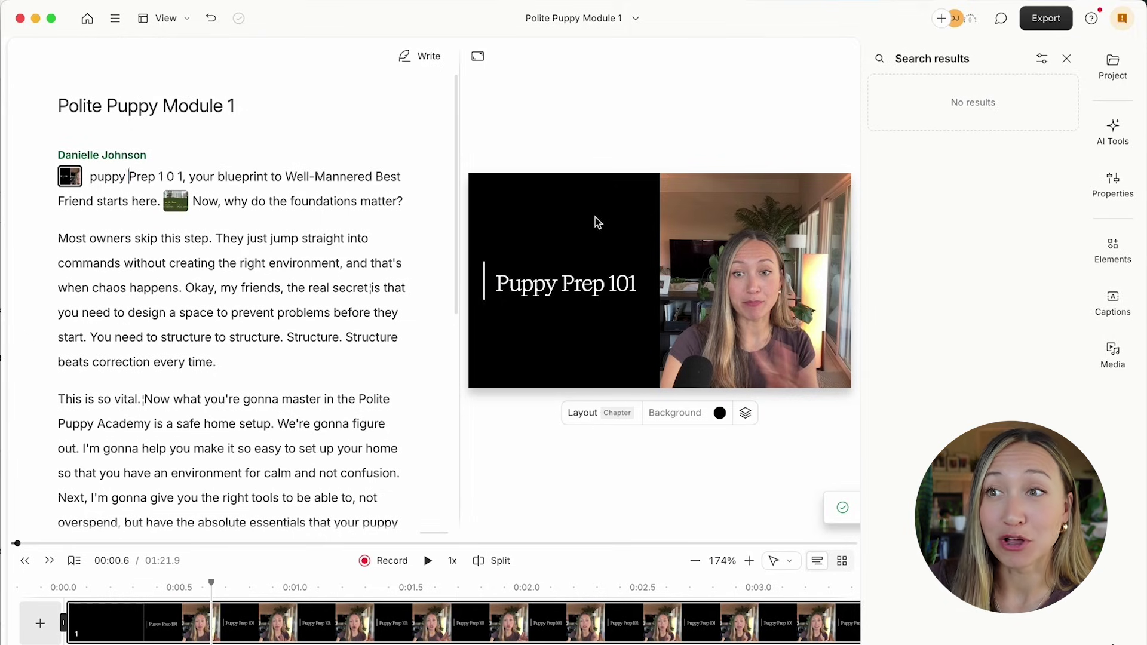
Step: Set the first scene's background to the dark green brand color and change the chapter title's font to Poppins
left_click(691, 420)
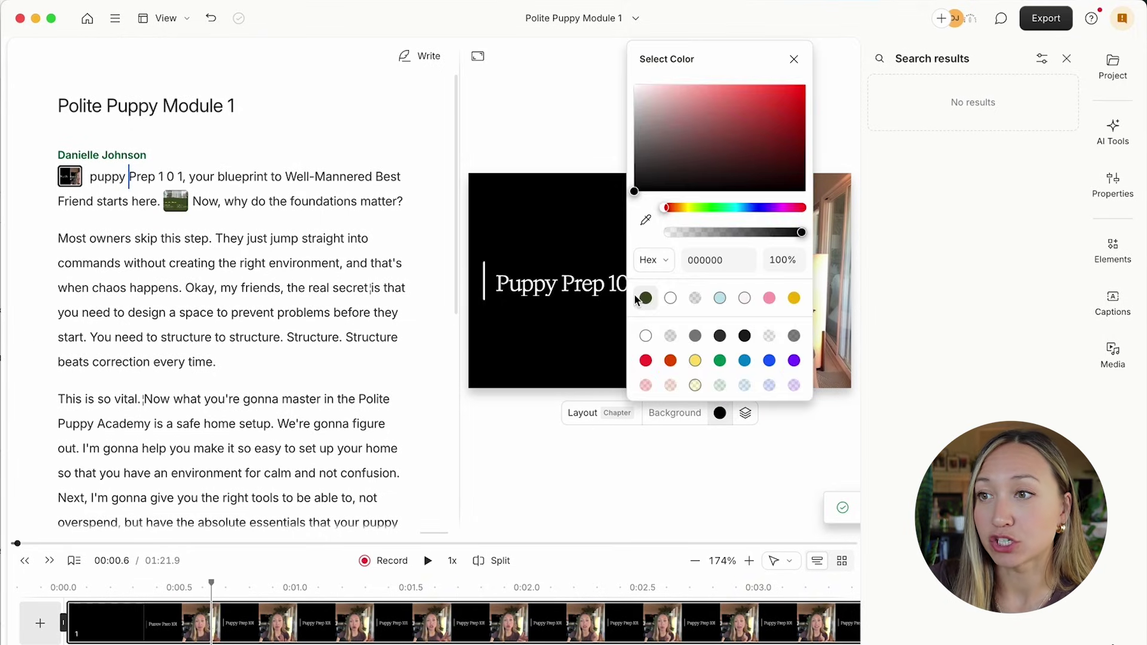
left_click(644, 298)
left_click(556, 284)
left_click(443, 248)
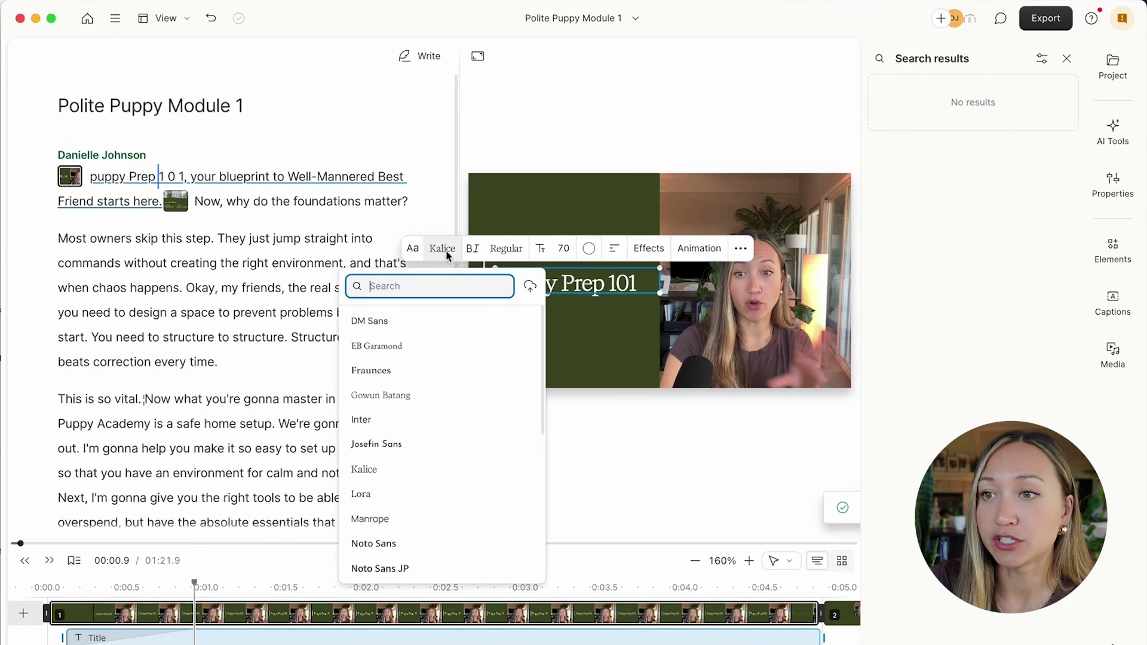
type("popp")
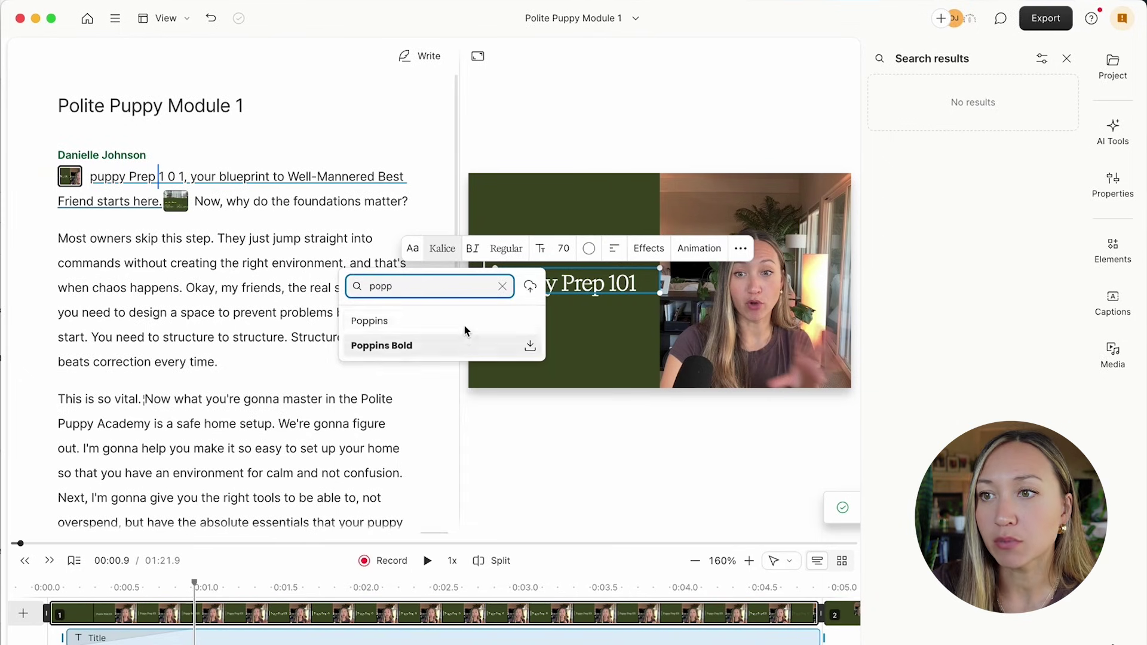
left_click(466, 338)
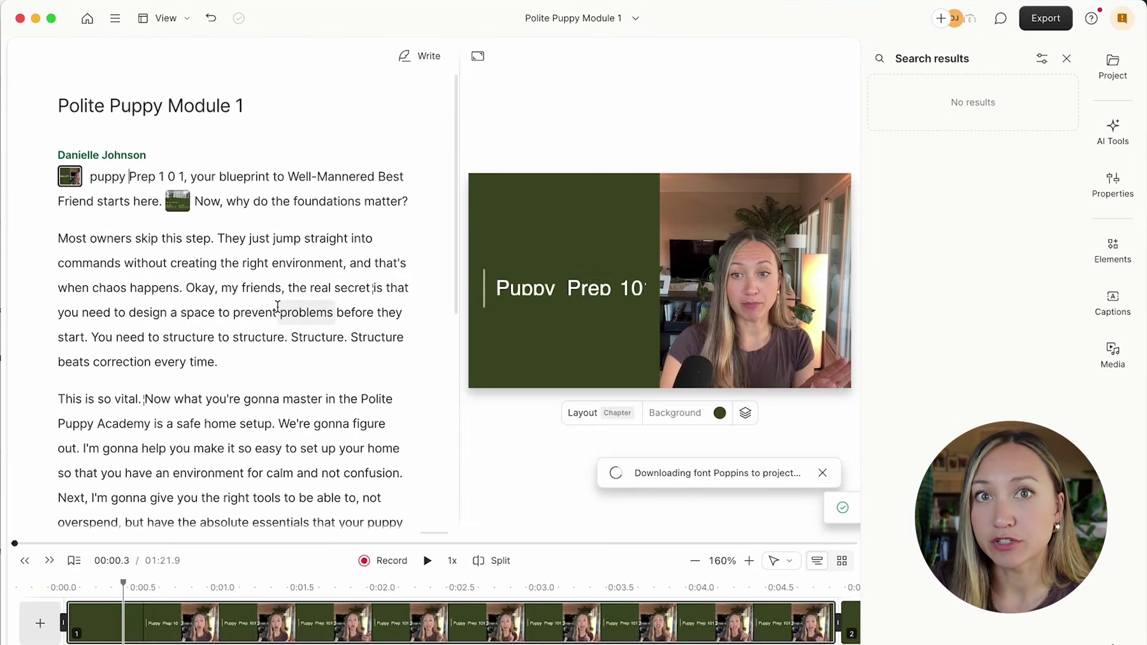
Step: Set the playback speed to 2x and play the video from "Most owners skip this step"
scroll(278, 306, "down", 7)
scroll(278, 306, "up", 5)
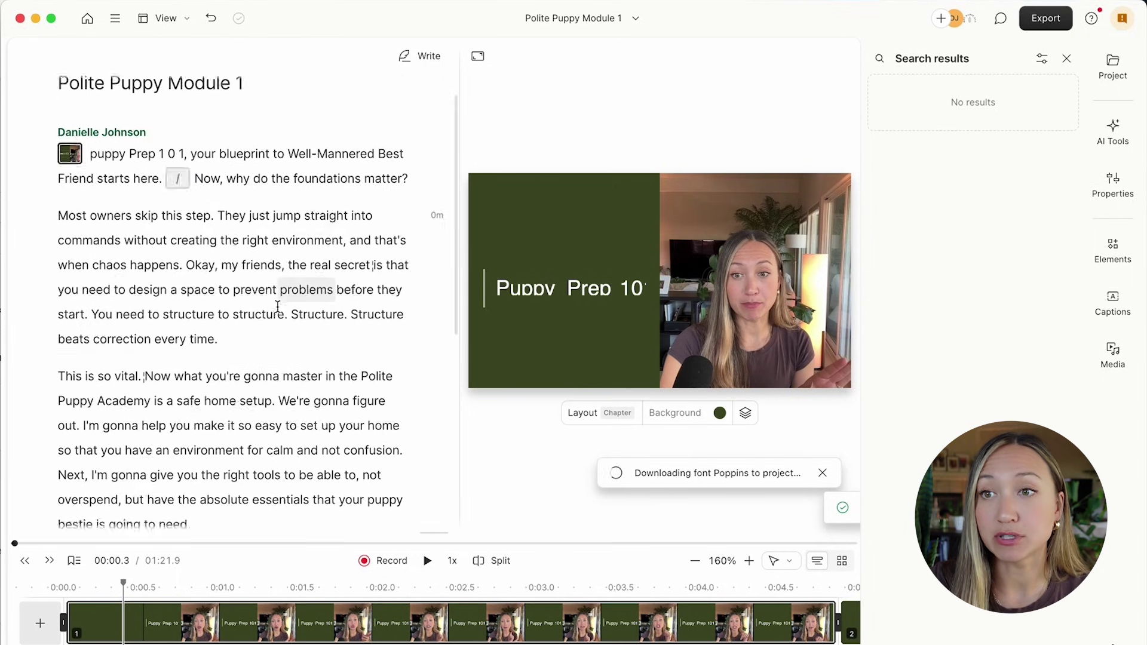
scroll(277, 306, "up", 2)
left_click(134, 187)
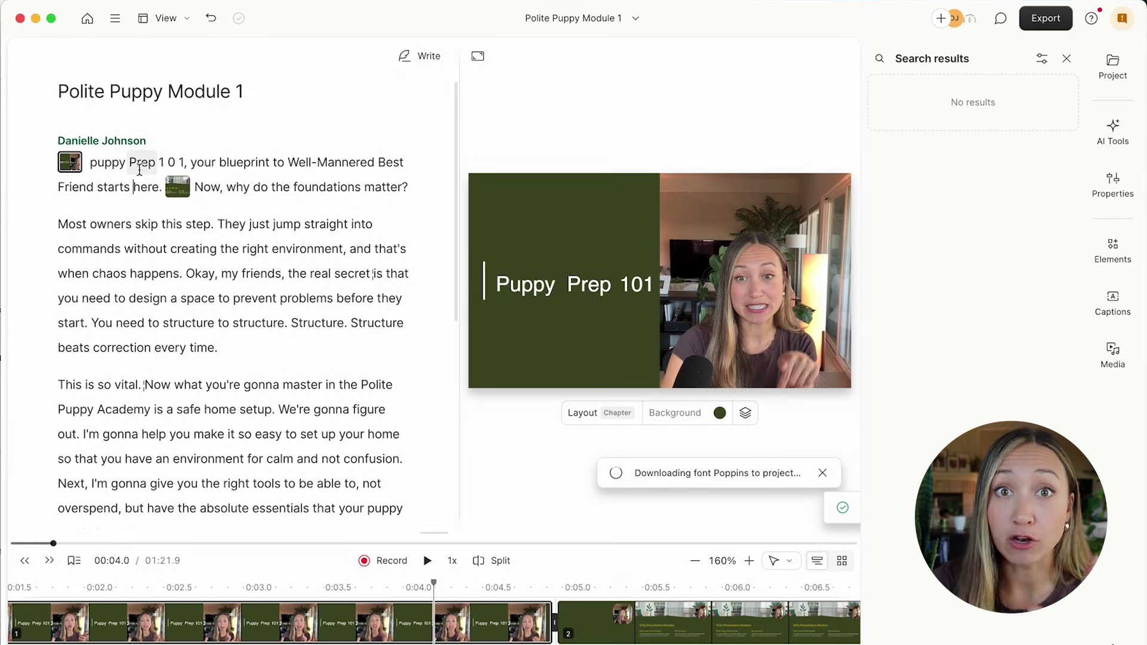
left_click(445, 562)
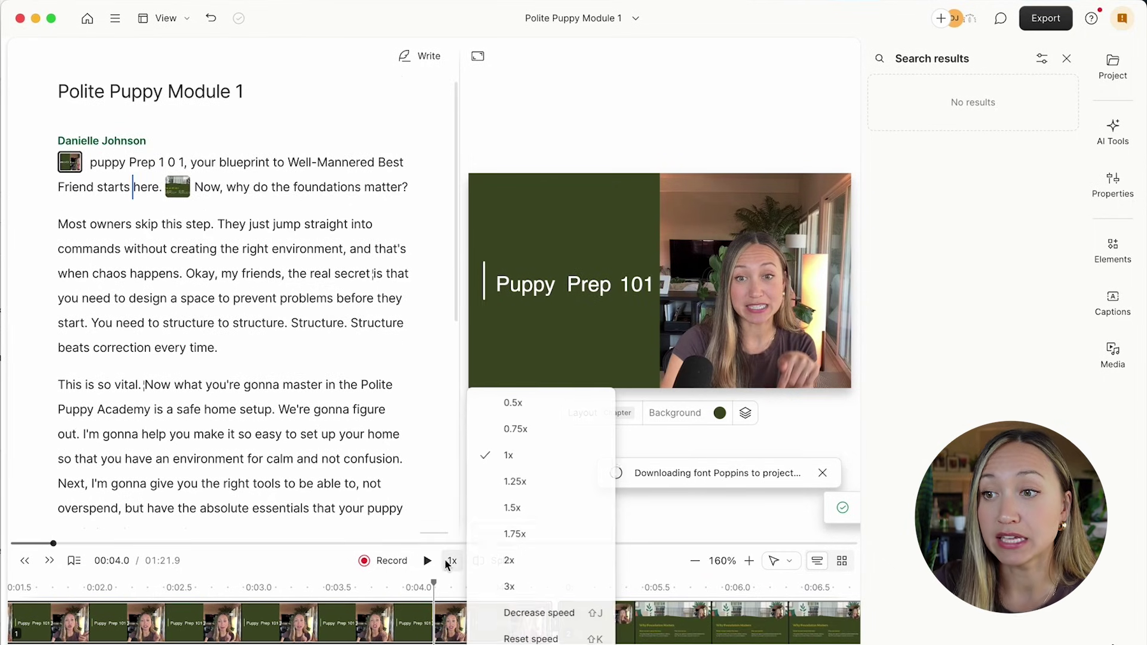
left_click(525, 556)
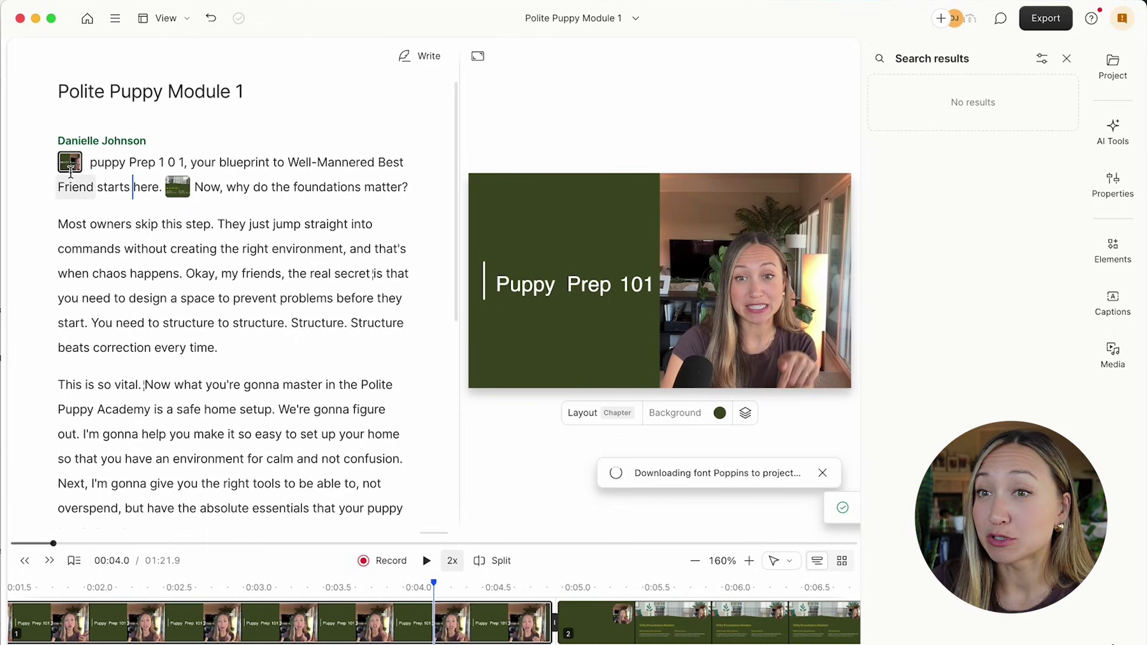
left_click(82, 220)
key("space")
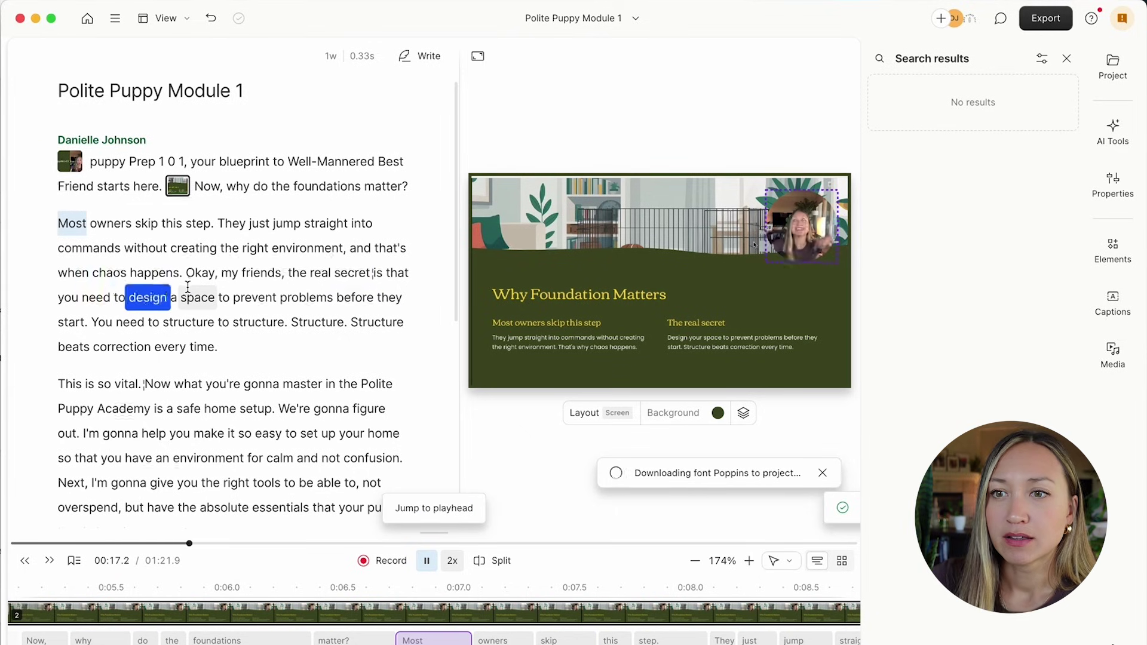
Step: Insert scene breaks before "And then next we're gonna create daily rhythms" and "And then family alignment", enlarging the camera bubble in the scene between them
scroll(187, 287, "down", 10)
left_click(228, 328)
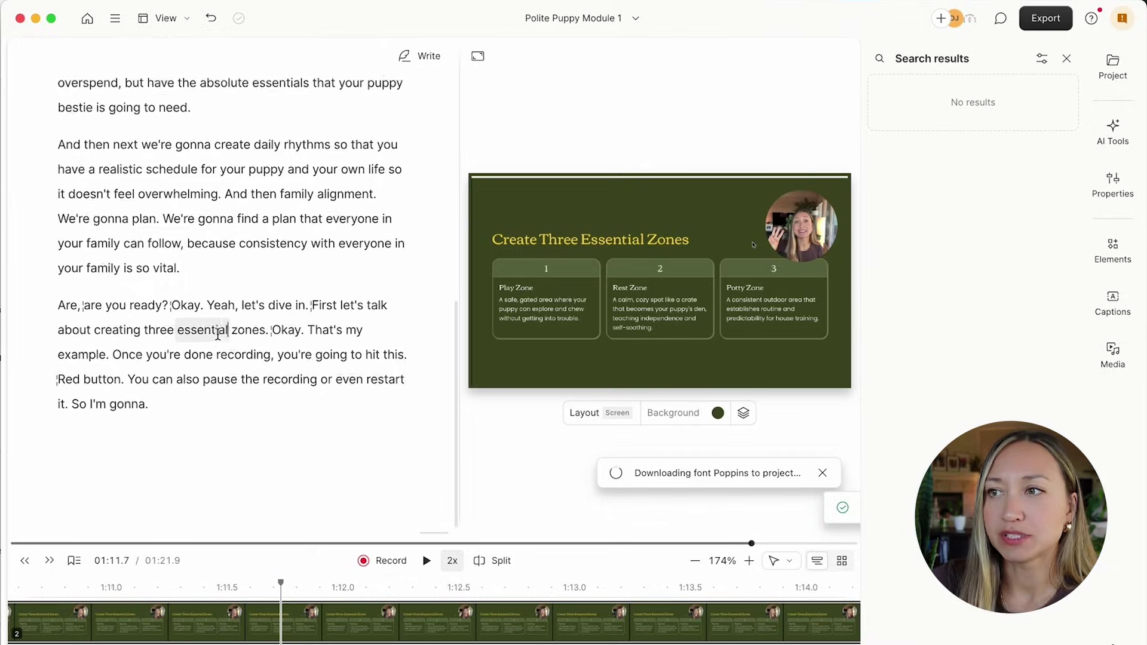
scroll(215, 322, "up", 5)
left_click(180, 298)
scroll(180, 298, "down", 2)
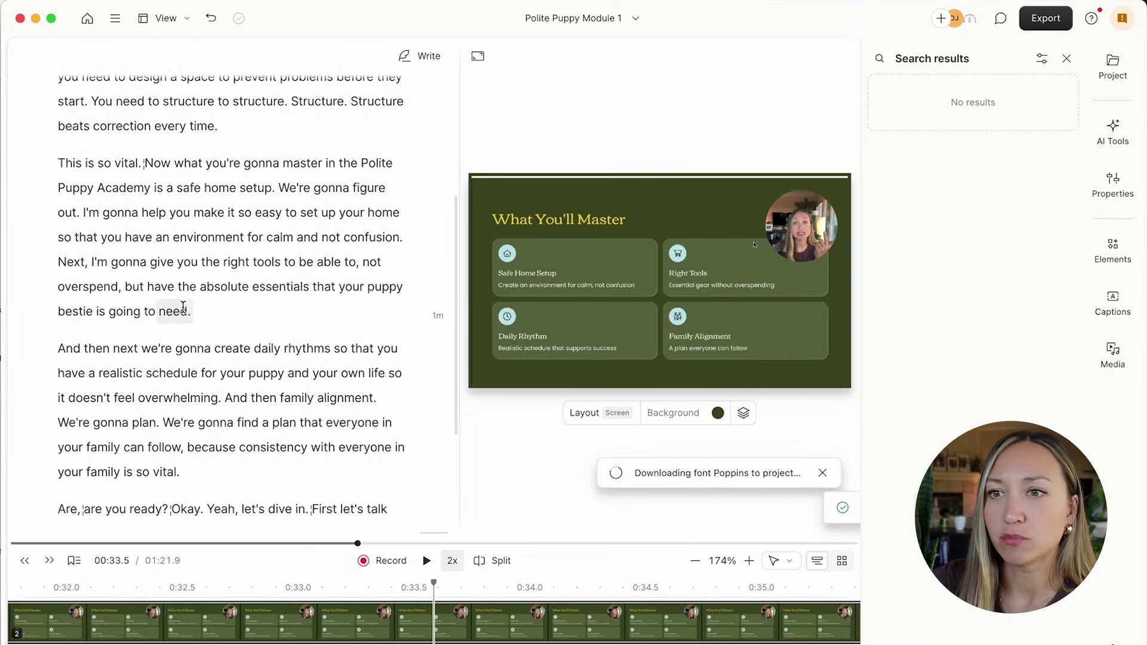
double_click(267, 371)
left_click(119, 352)
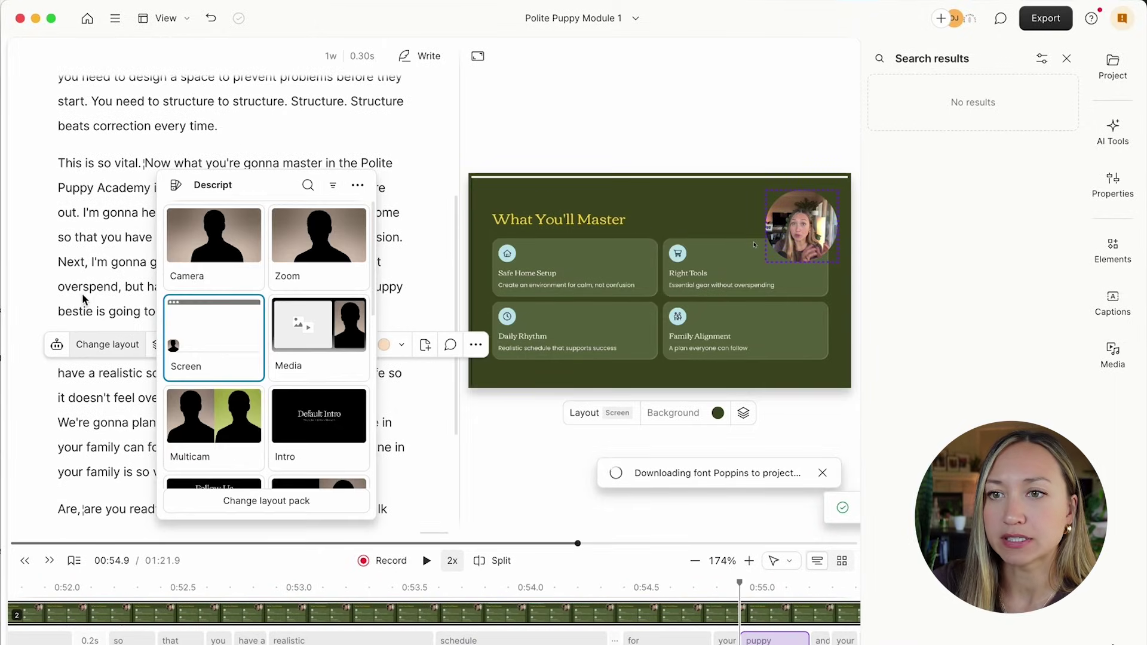
left_click(154, 188)
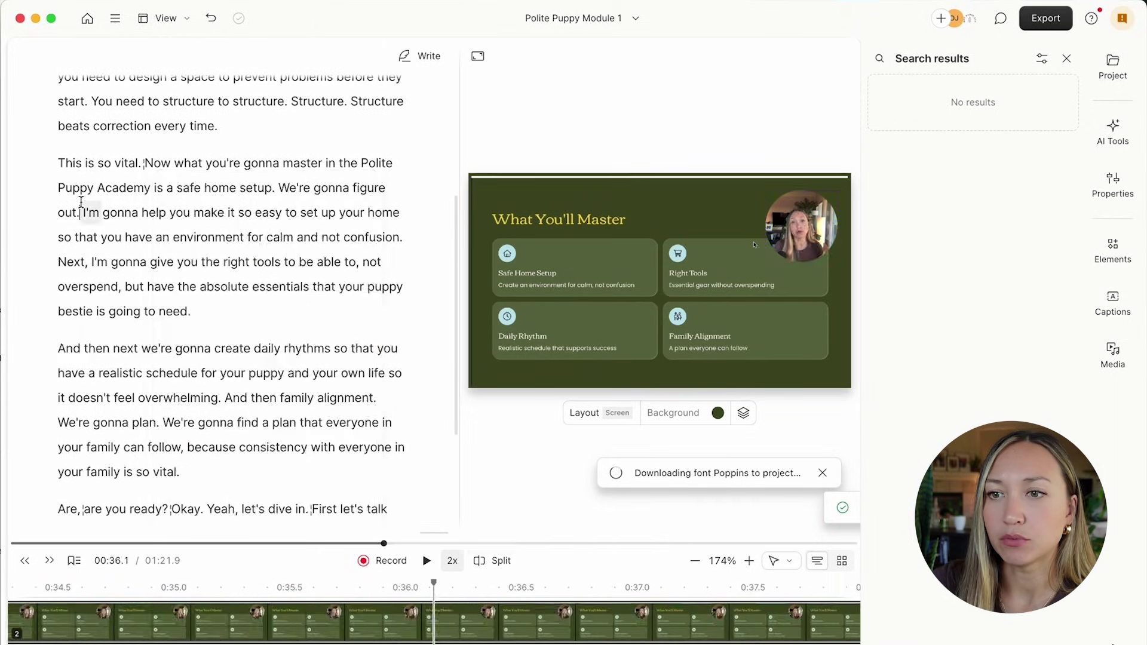
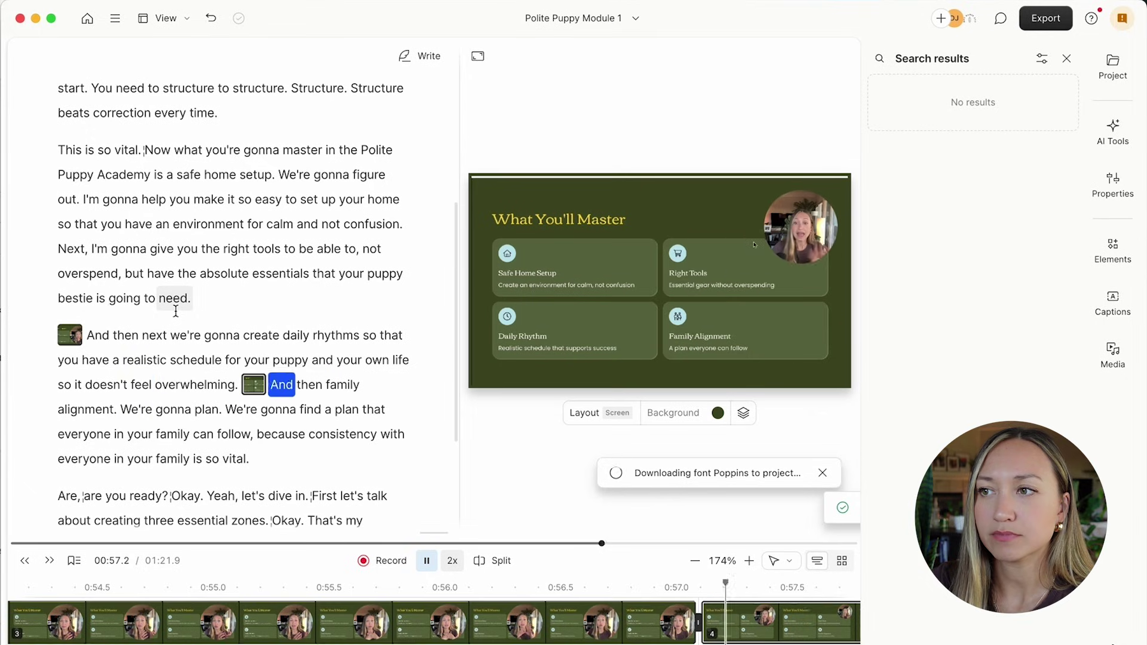
key("space")
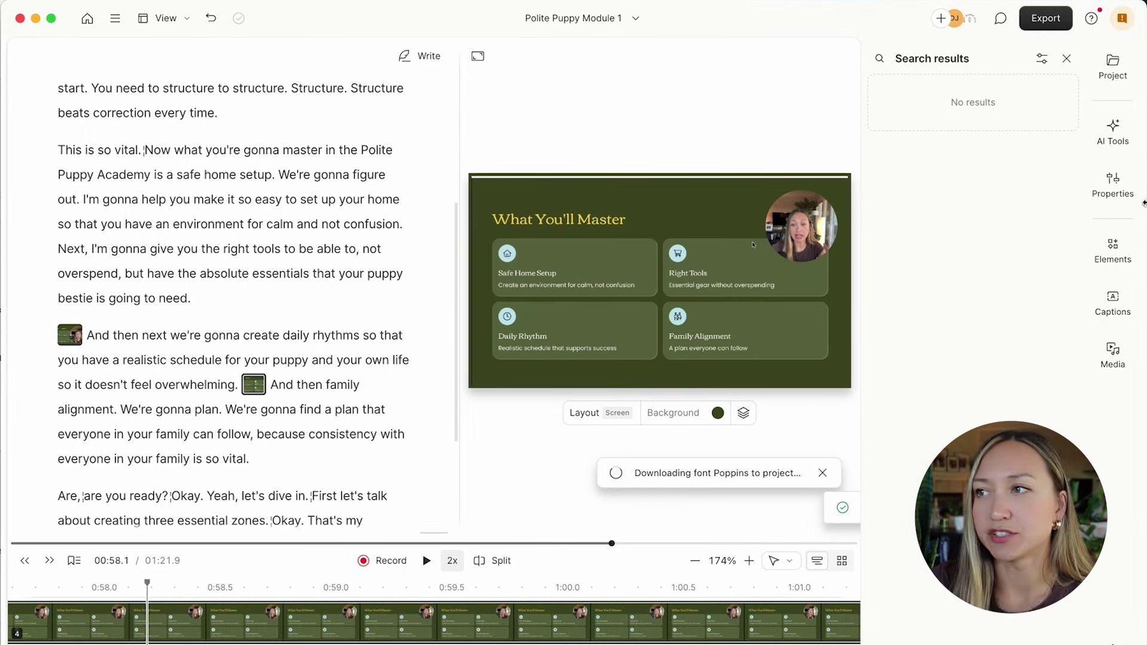
Step: Add a Curved Arrow annotation to the daily rhythms scene and place it over the Safe Home Setup card
left_click(1115, 261)
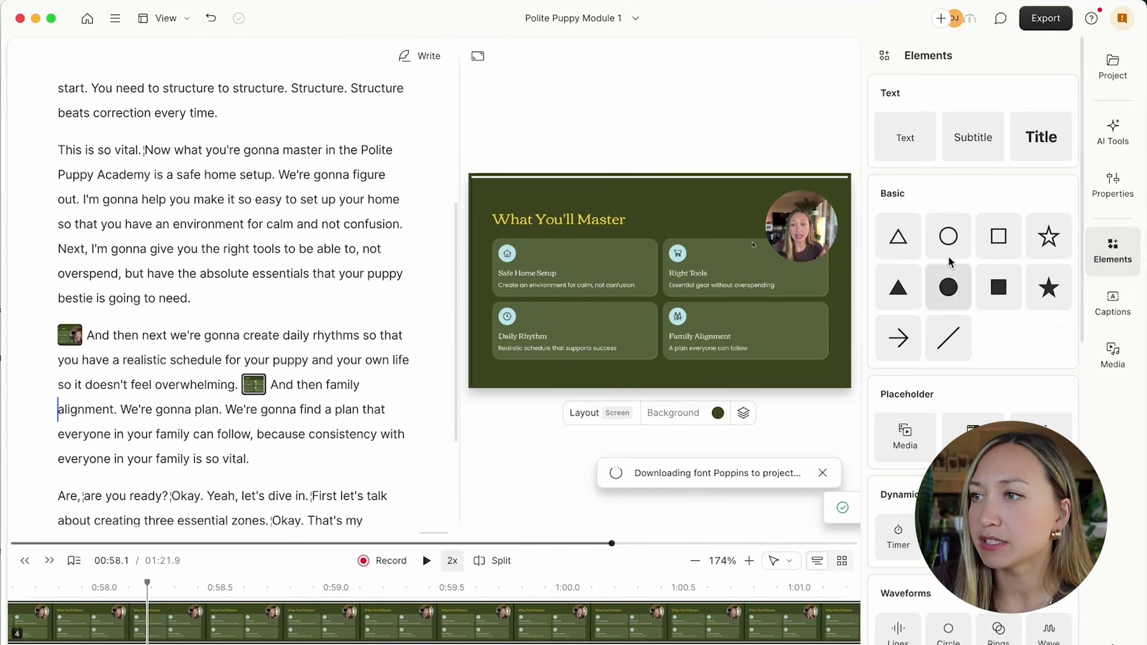
scroll(947, 376, "down", 5)
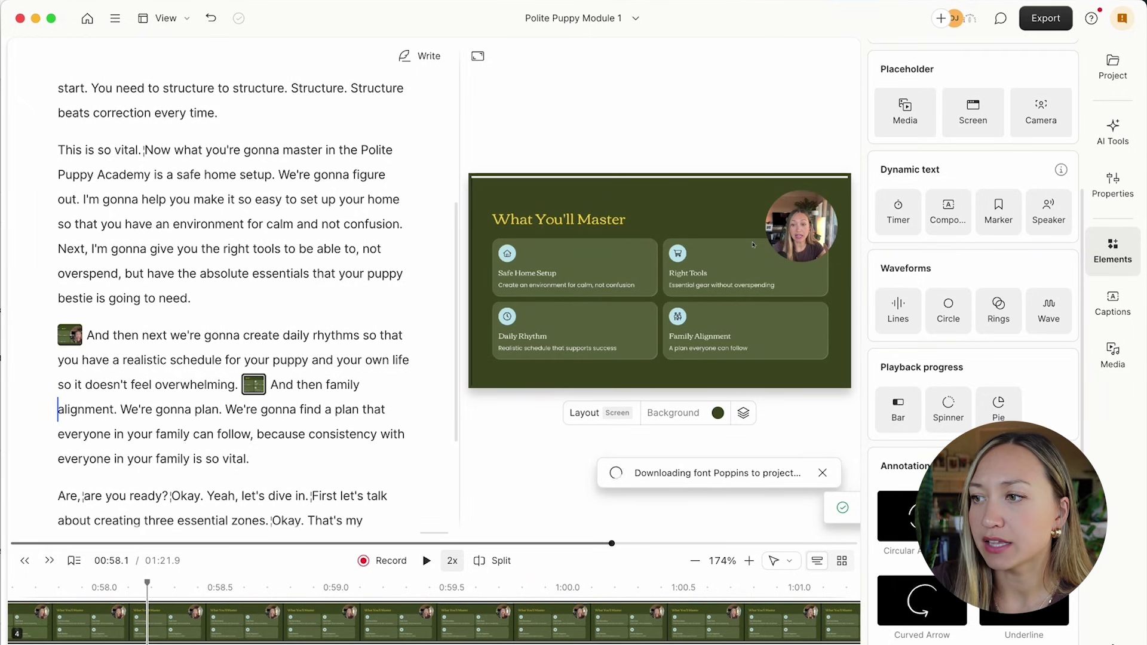
left_click(260, 335)
left_click(922, 603)
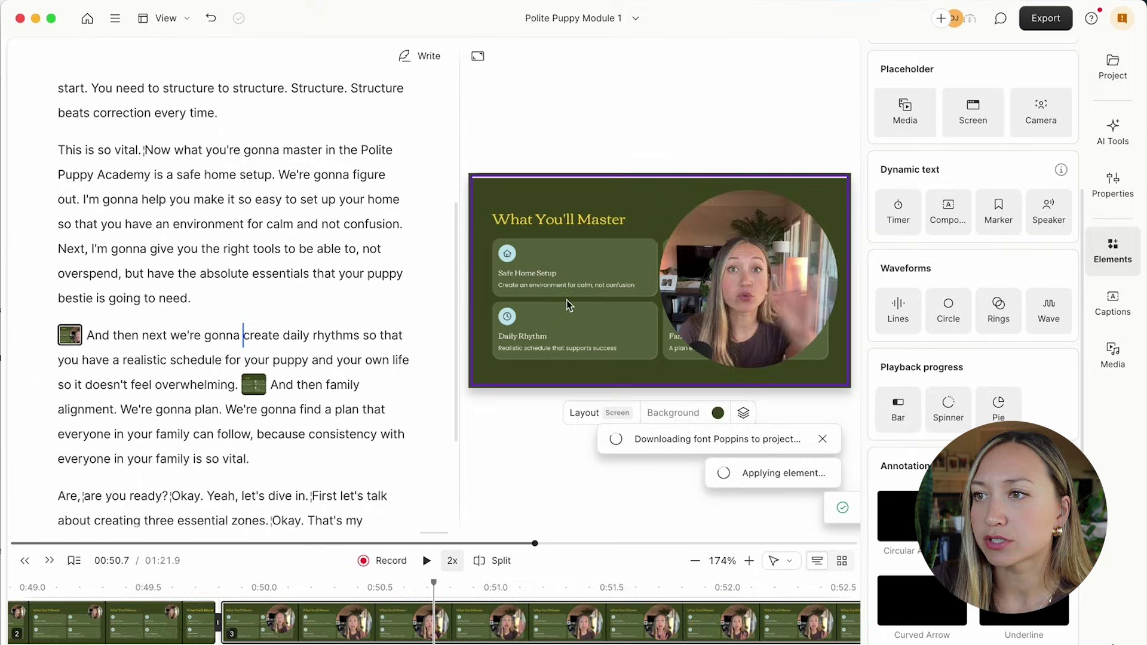
left_click_drag(608, 291, 523, 263)
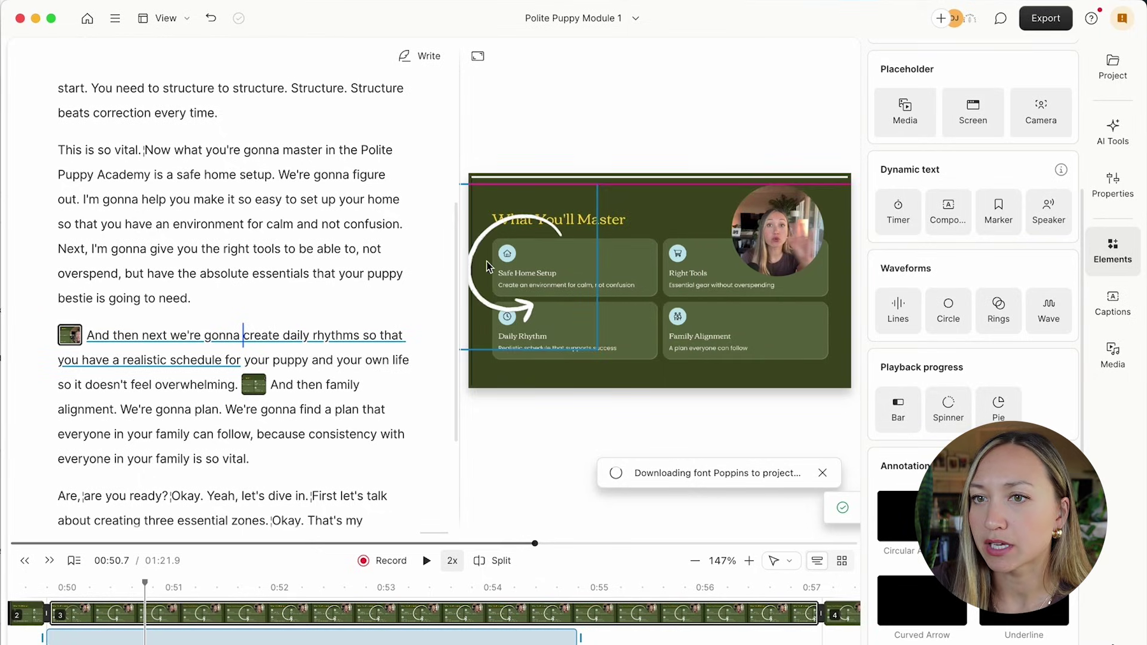
Step: Play the daily rhythms scene through to the next scene to preview the arrow animation
left_click(536, 253)
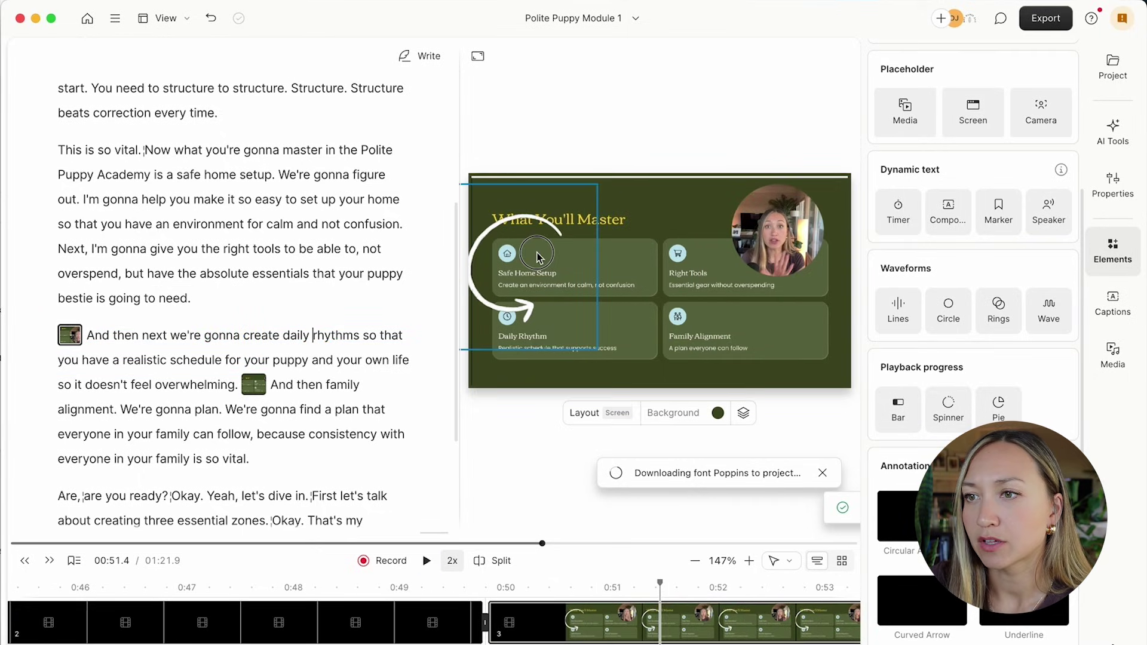
key("space")
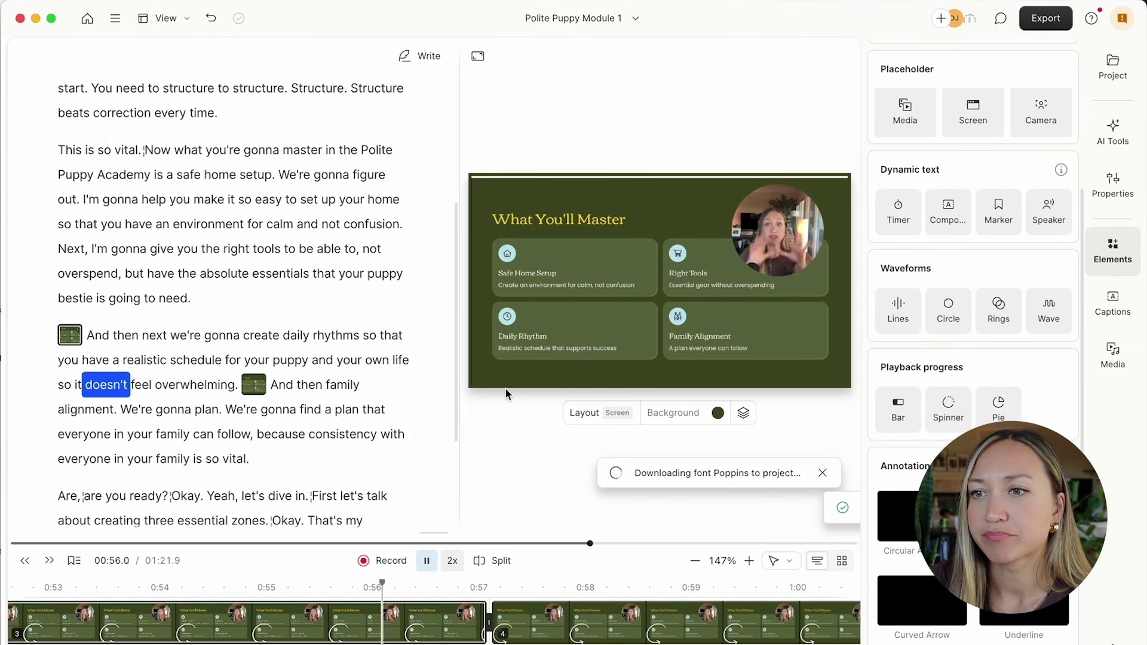
key("space")
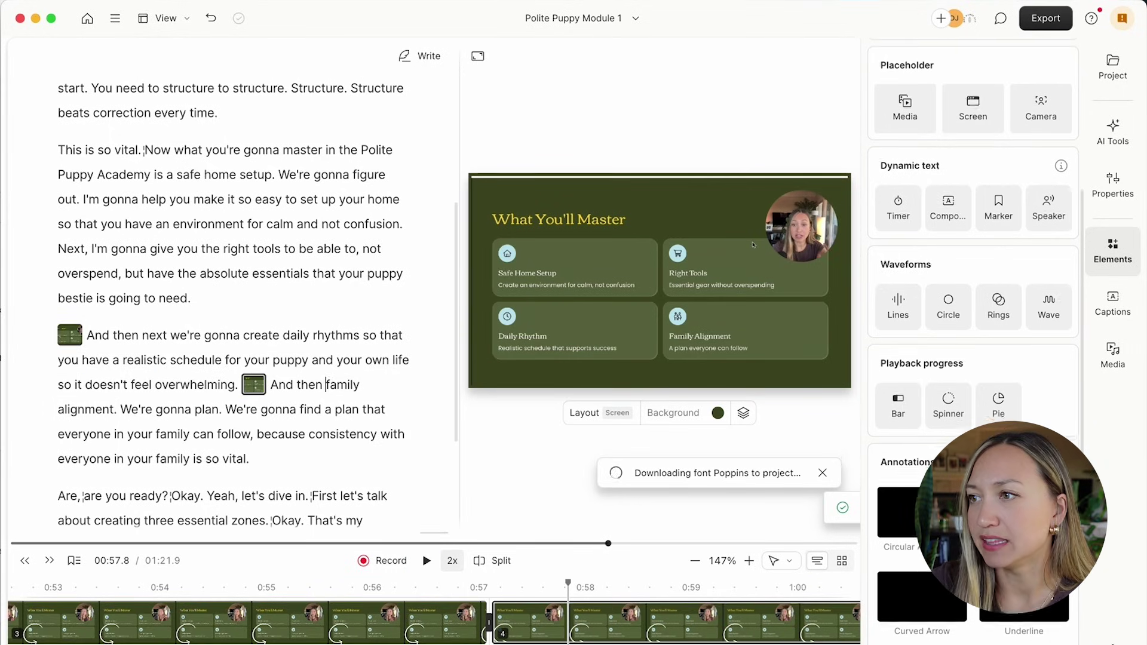
Step: Examine the available annotation elements, caption styles and stock media, and review the script from its beginning
scroll(974, 286, "down", 5)
scroll(973, 287, "up", 10)
left_click(1118, 301)
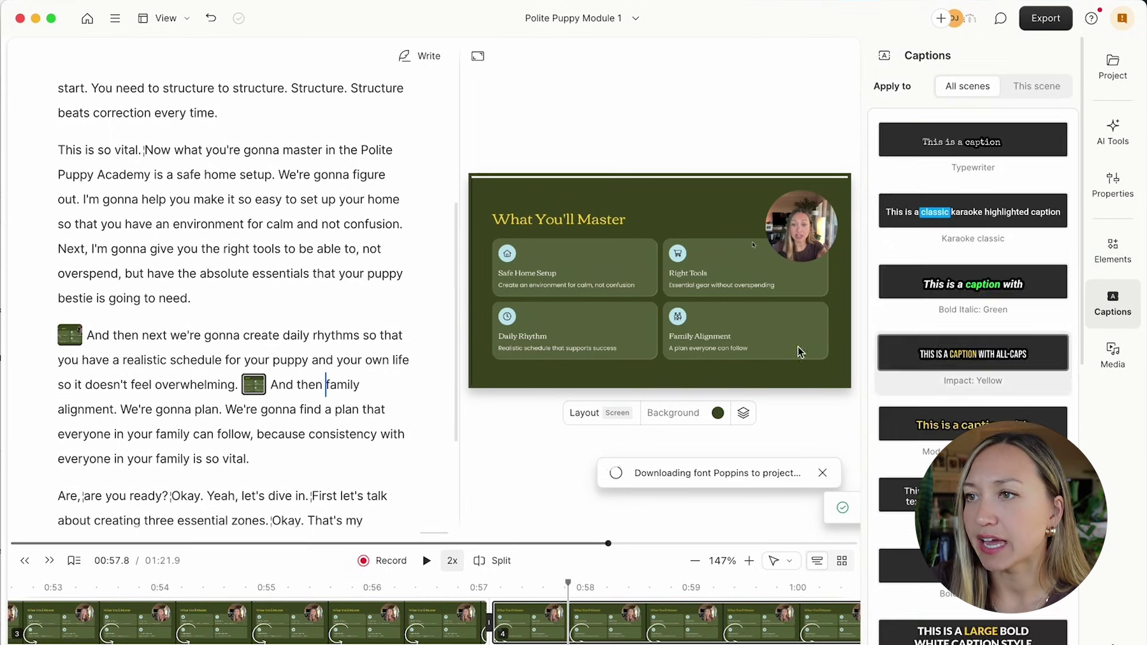
scroll(296, 262, "up", 5)
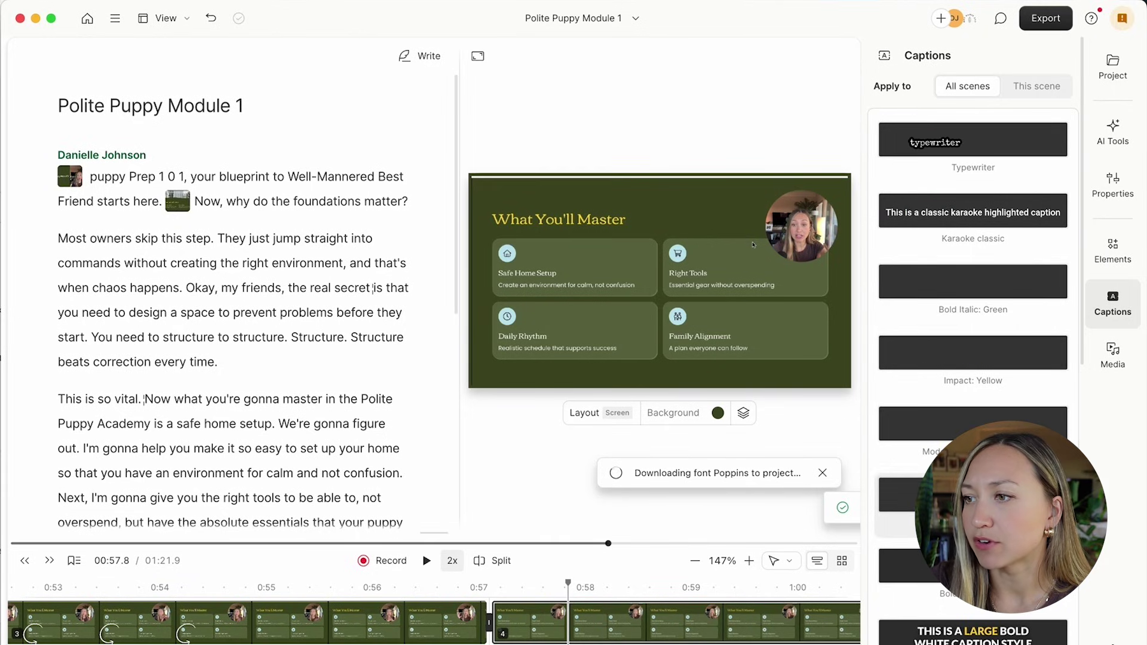
left_click(1109, 366)
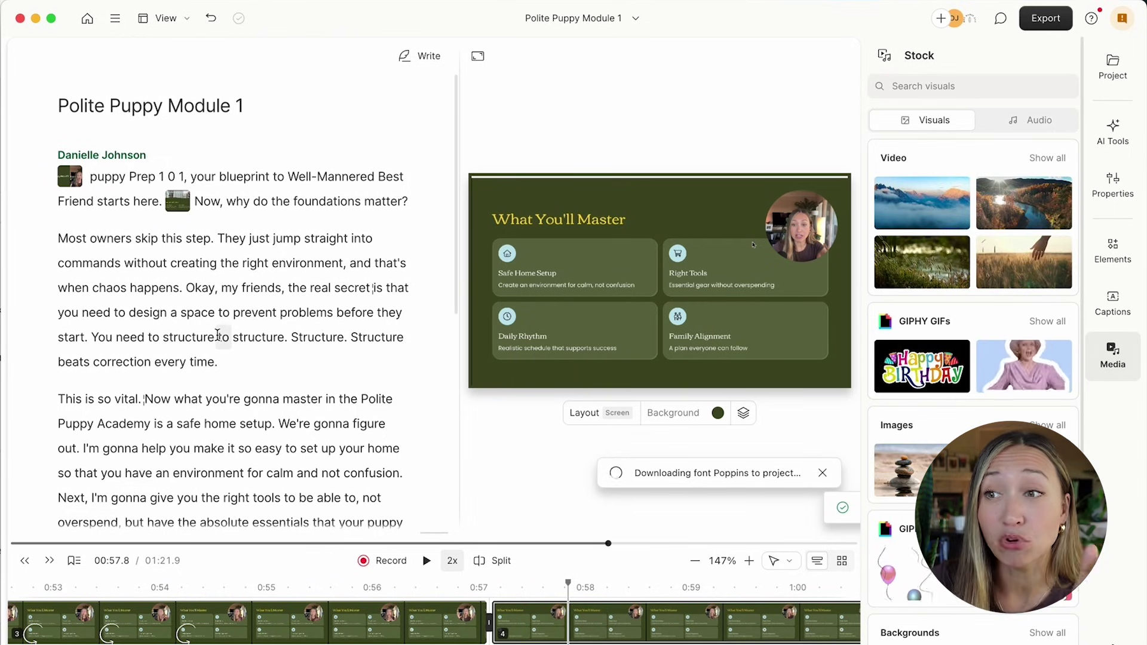
scroll(220, 332, "down", 7)
scroll(220, 239, "up", 7)
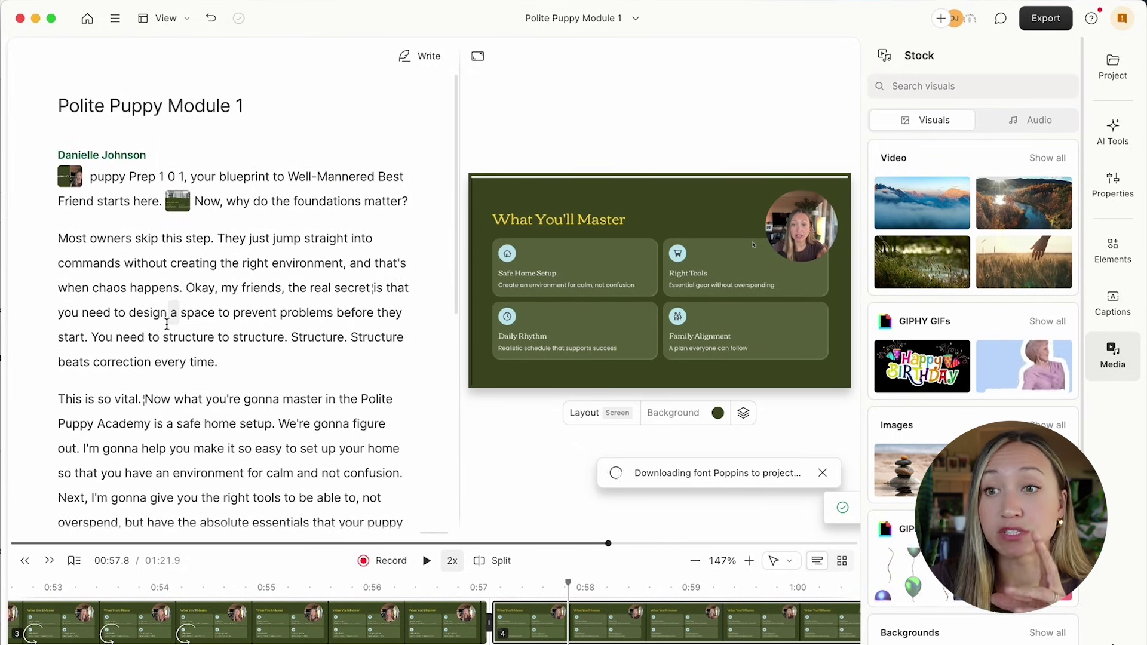
Step: Export the current composition locally as a 1080p, High quality video, saving "Polite Puppy Module 1.mp4" to Extreme SSD
left_click(1053, 25)
left_click(1057, 192)
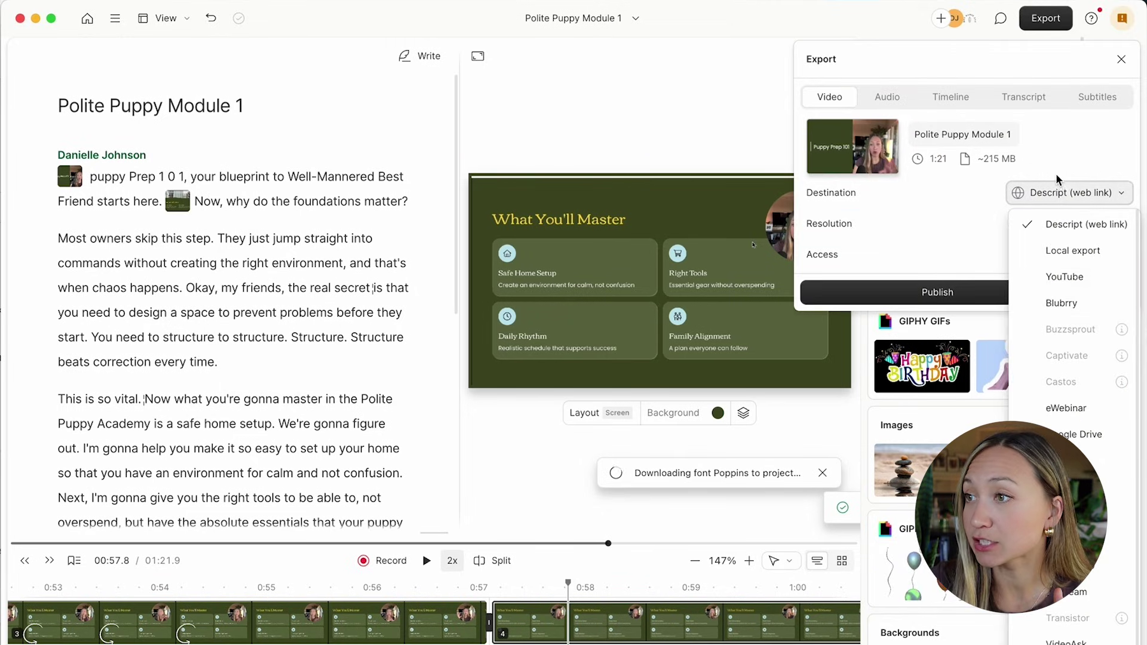
left_click(1055, 252)
left_click(1055, 225)
left_click(962, 239)
left_click(1110, 282)
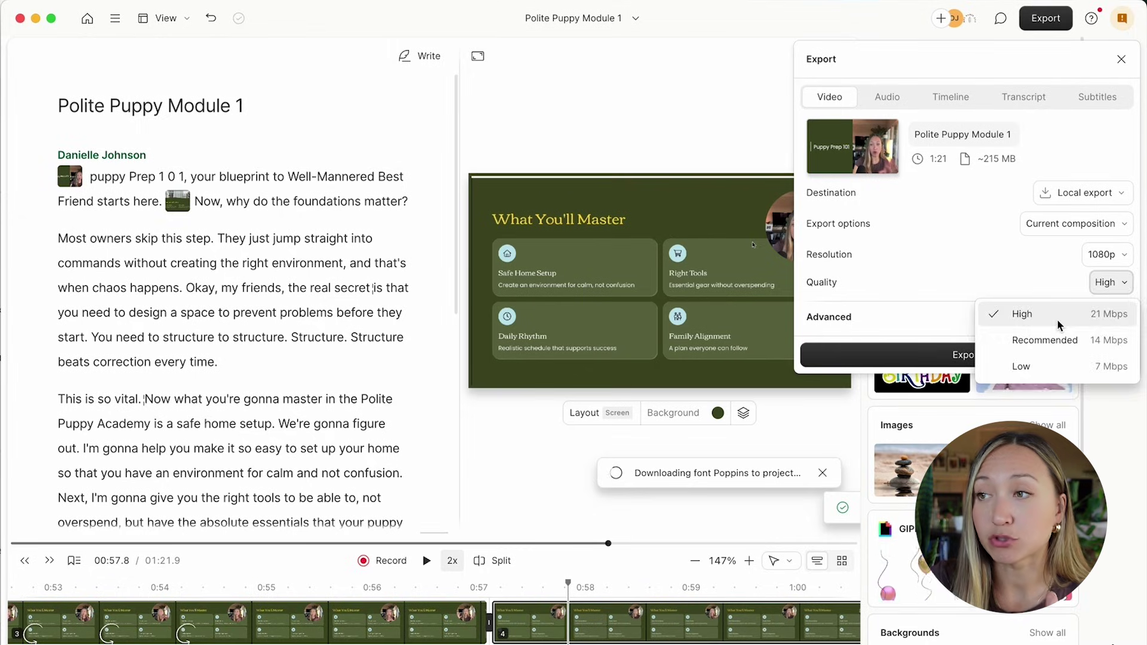
left_click(1058, 314)
left_click(986, 354)
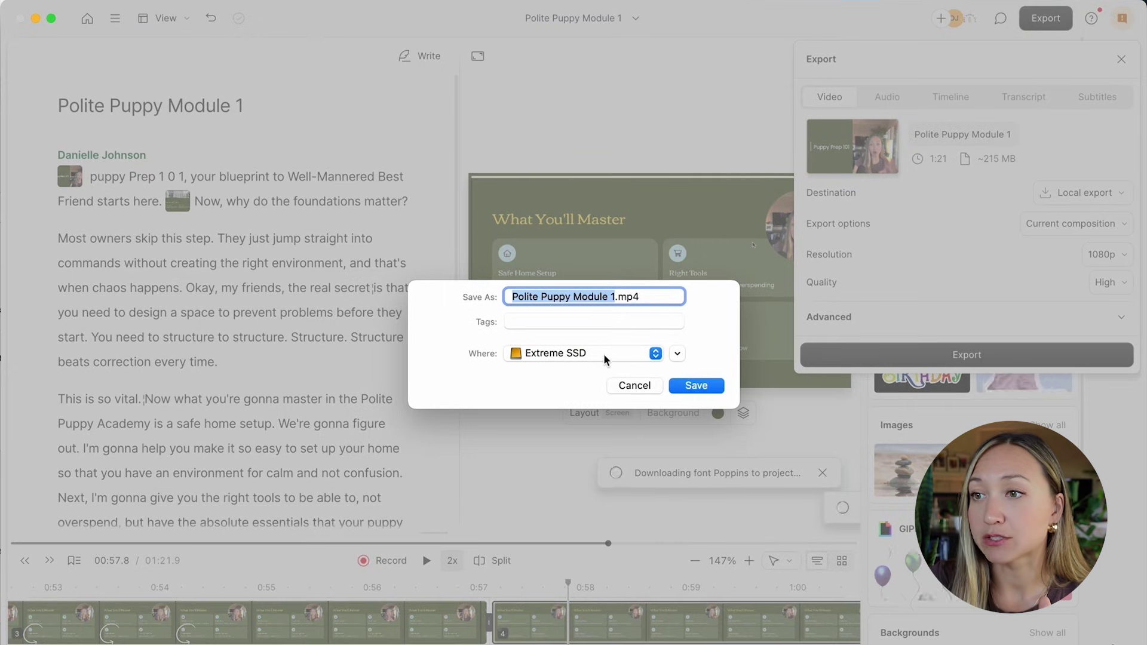
left_click(696, 386)
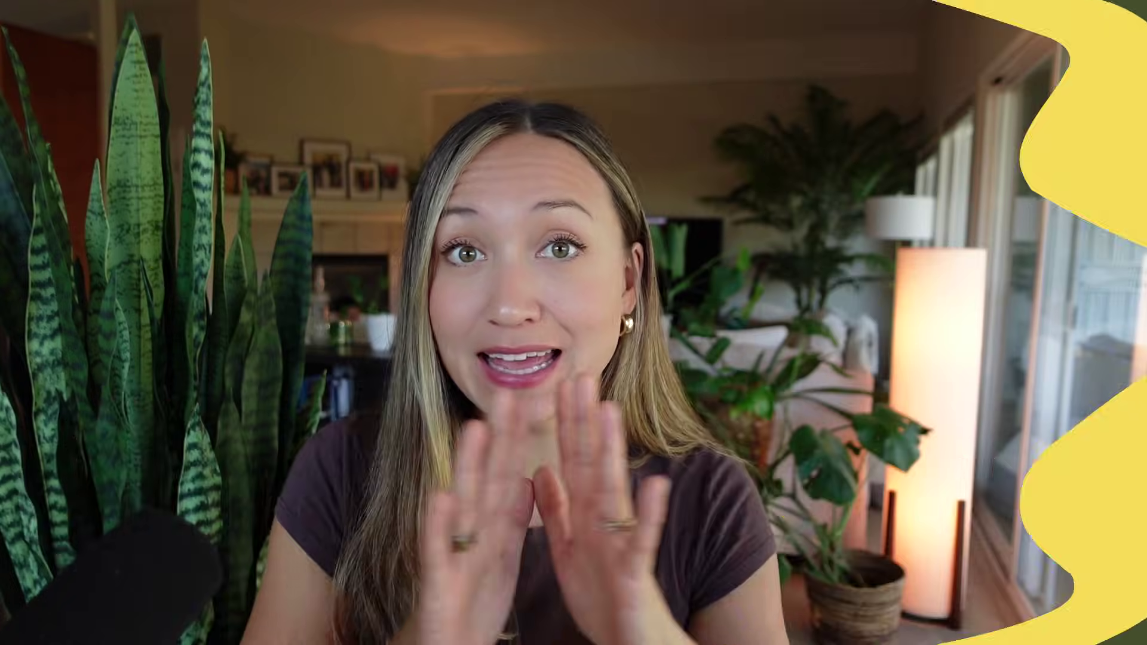